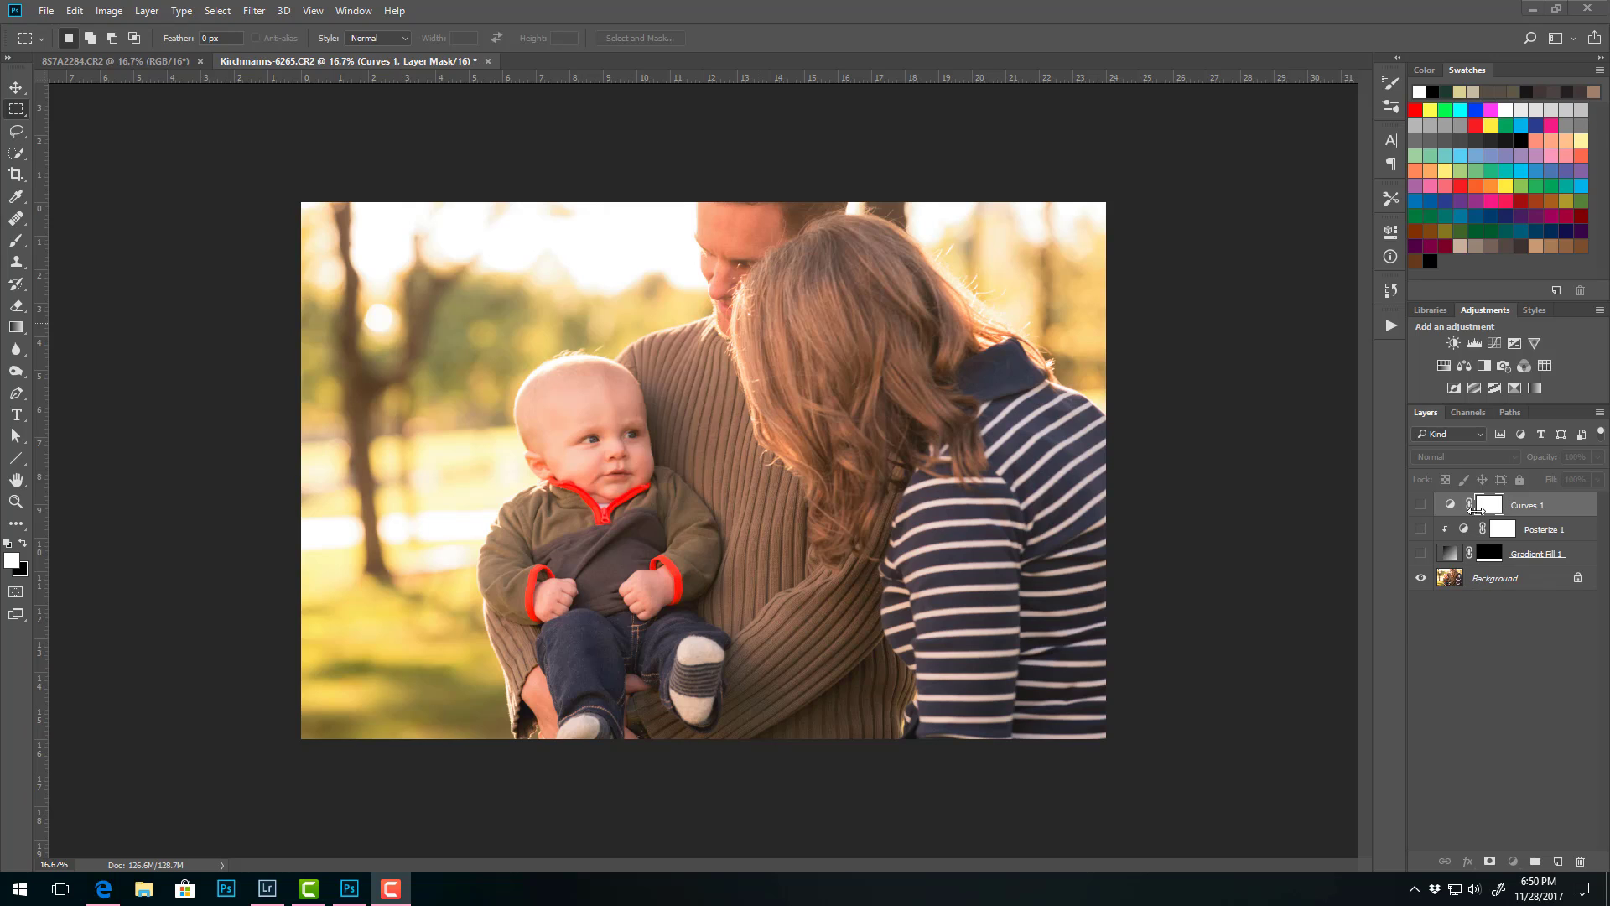
Compare the photo with the Red, Green and Blue channels hidden individually and in combination, and restore all three channels.
{"action": "left_click", "coordinate": [1464, 414]}
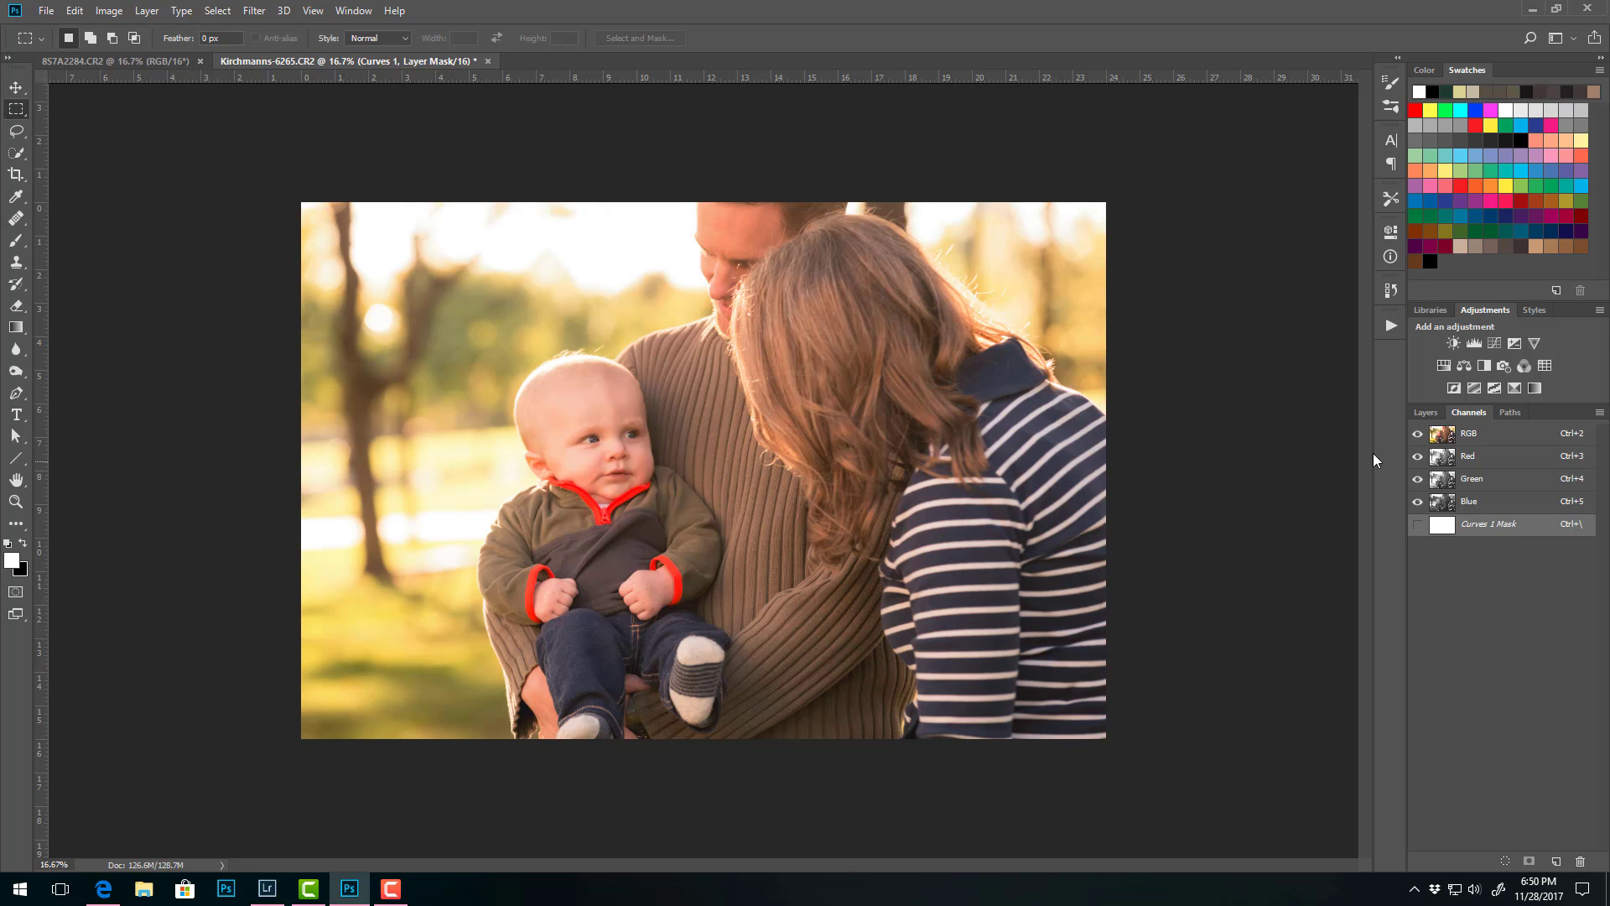
{"action": "left_click", "coordinate": [1418, 458]}
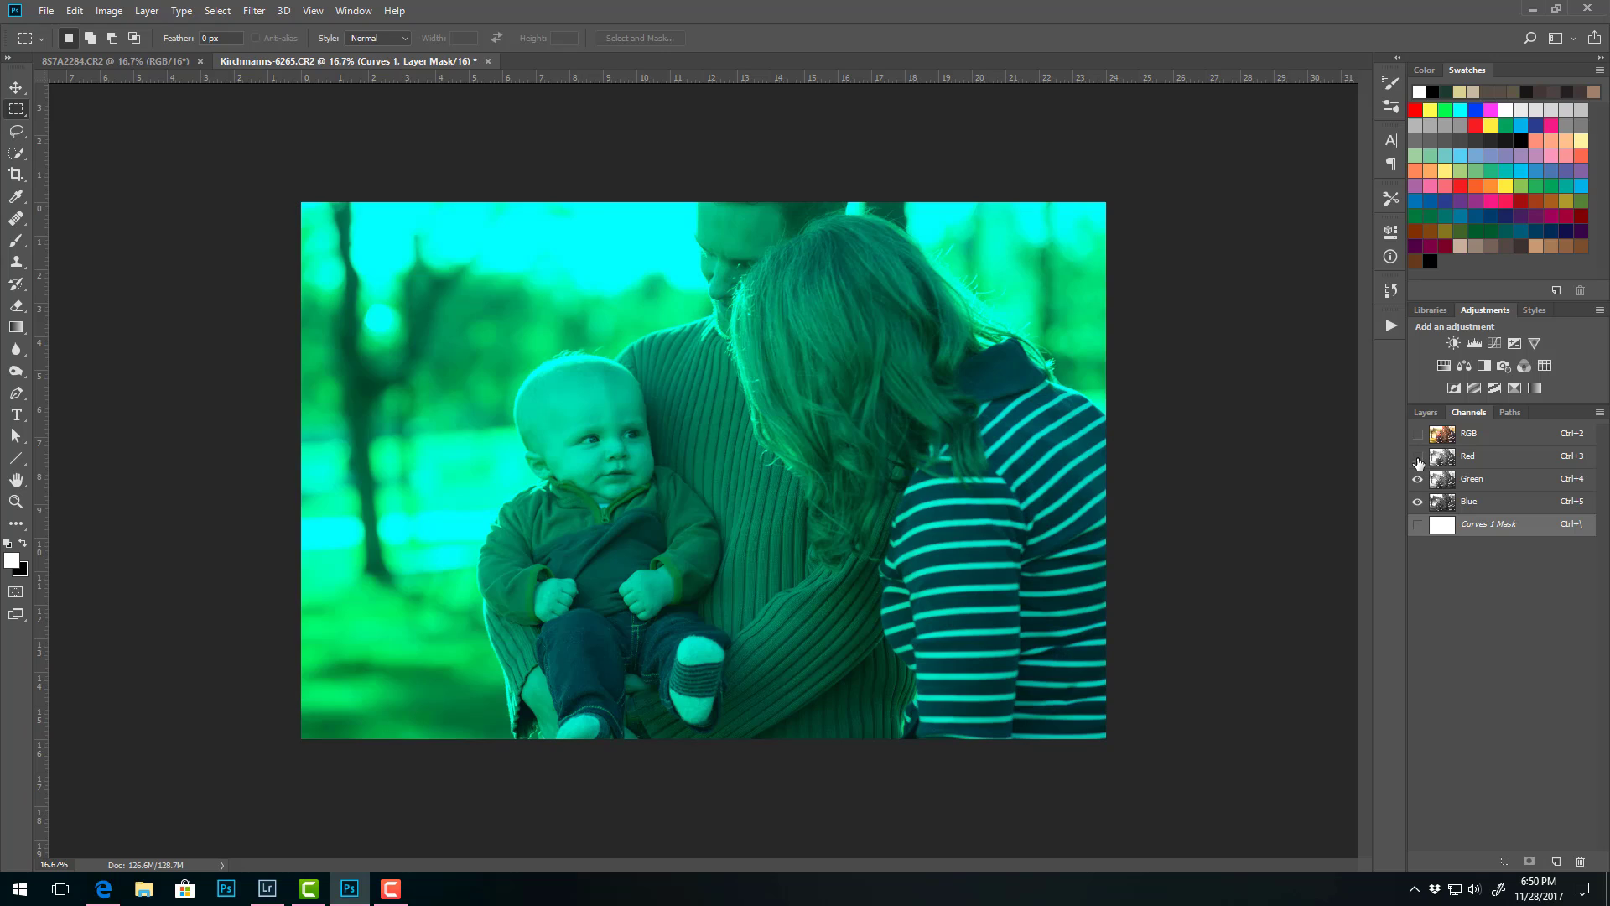
{"action": "left_click", "coordinate": [1418, 456]}
{"action": "left_click", "coordinate": [1417, 478]}
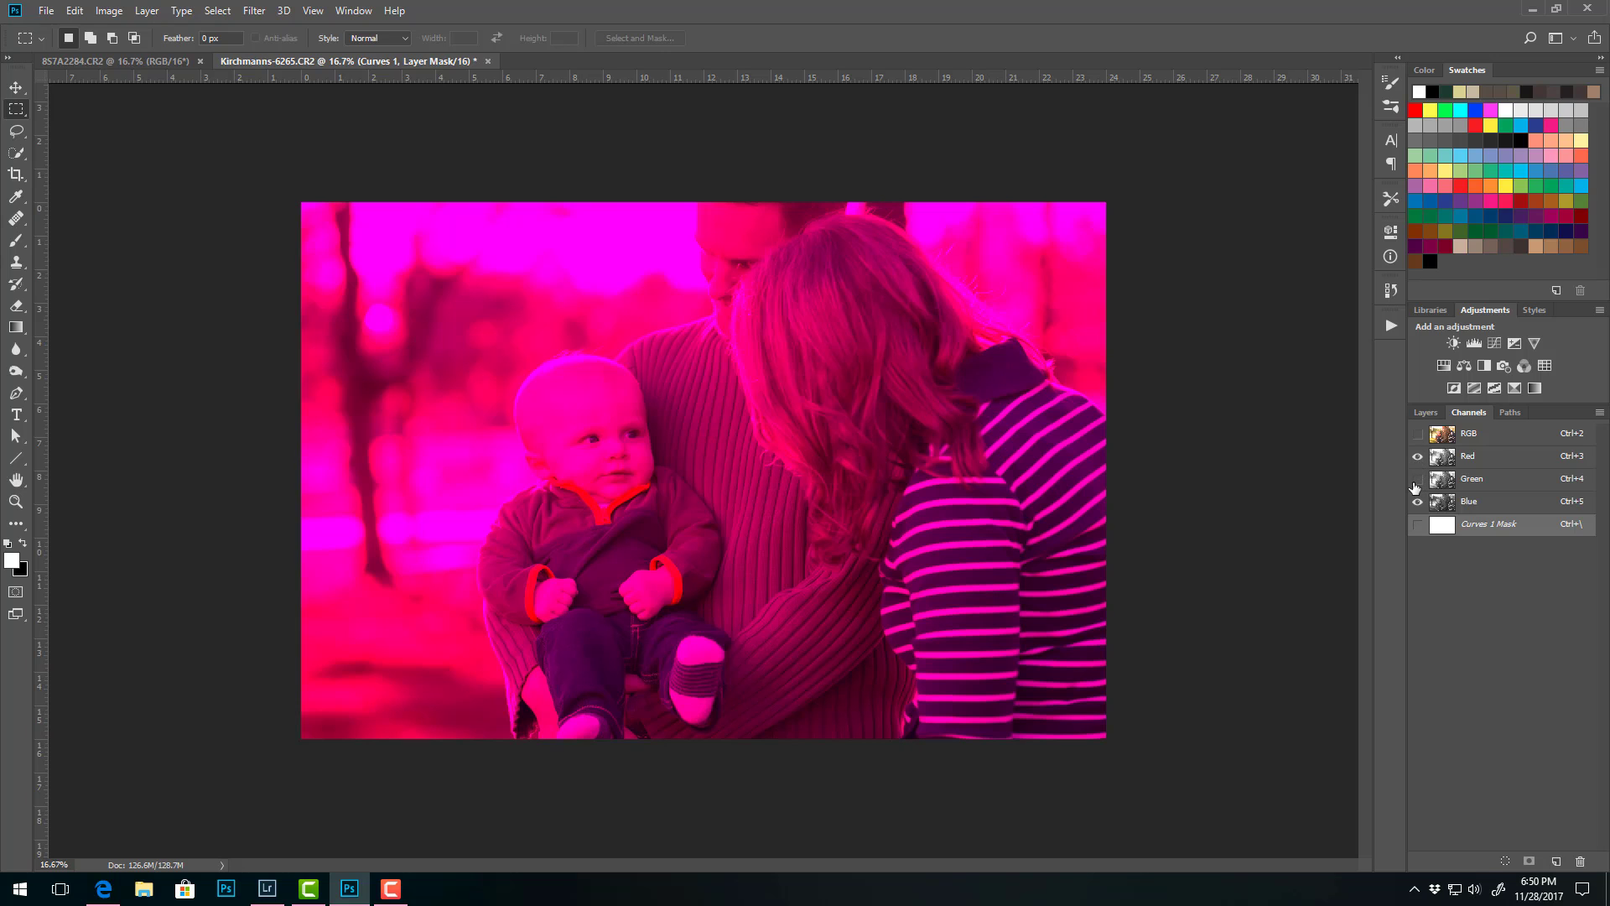
{"action": "left_click", "coordinate": [1417, 479]}
{"action": "left_click", "coordinate": [1417, 501]}
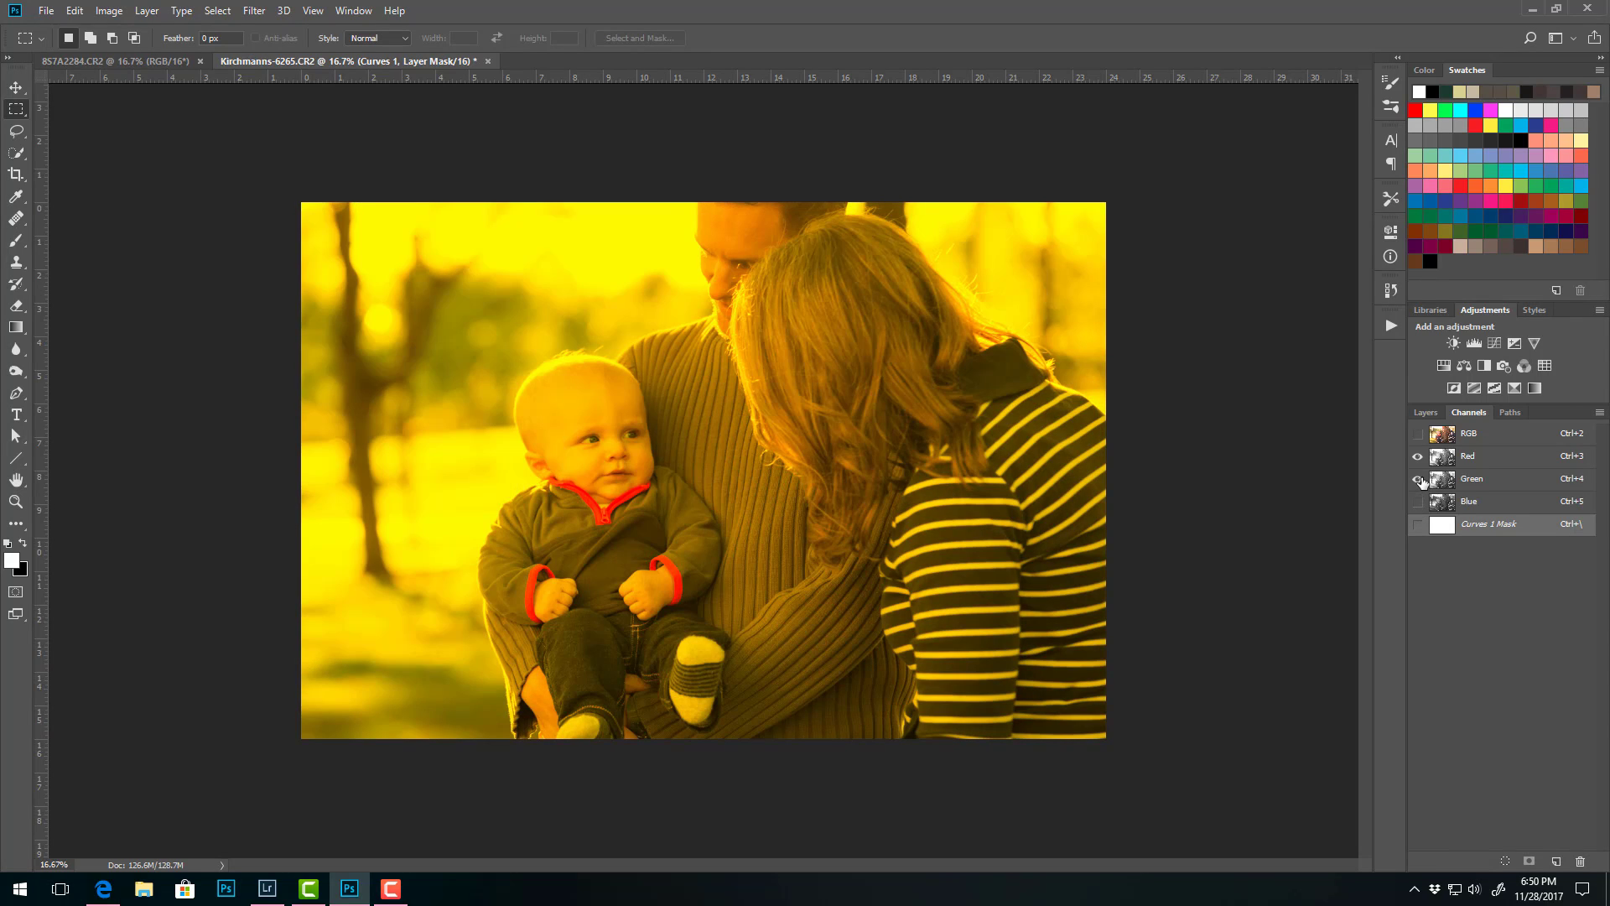
{"action": "left_click", "coordinate": [1417, 479]}
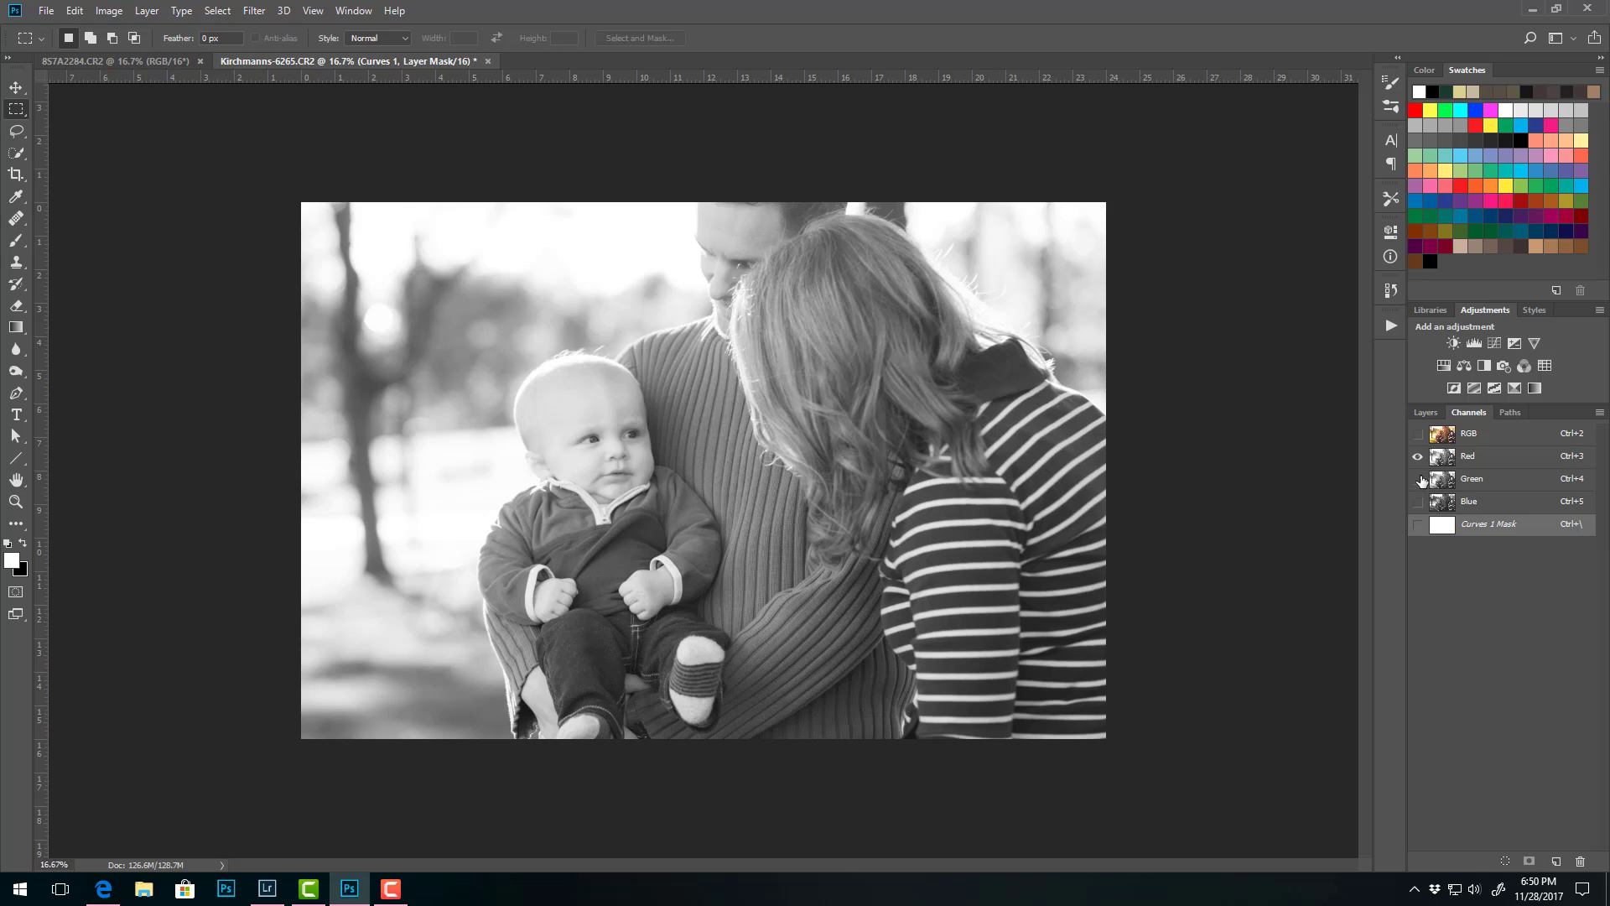
{"action": "left_click", "coordinate": [1421, 480]}
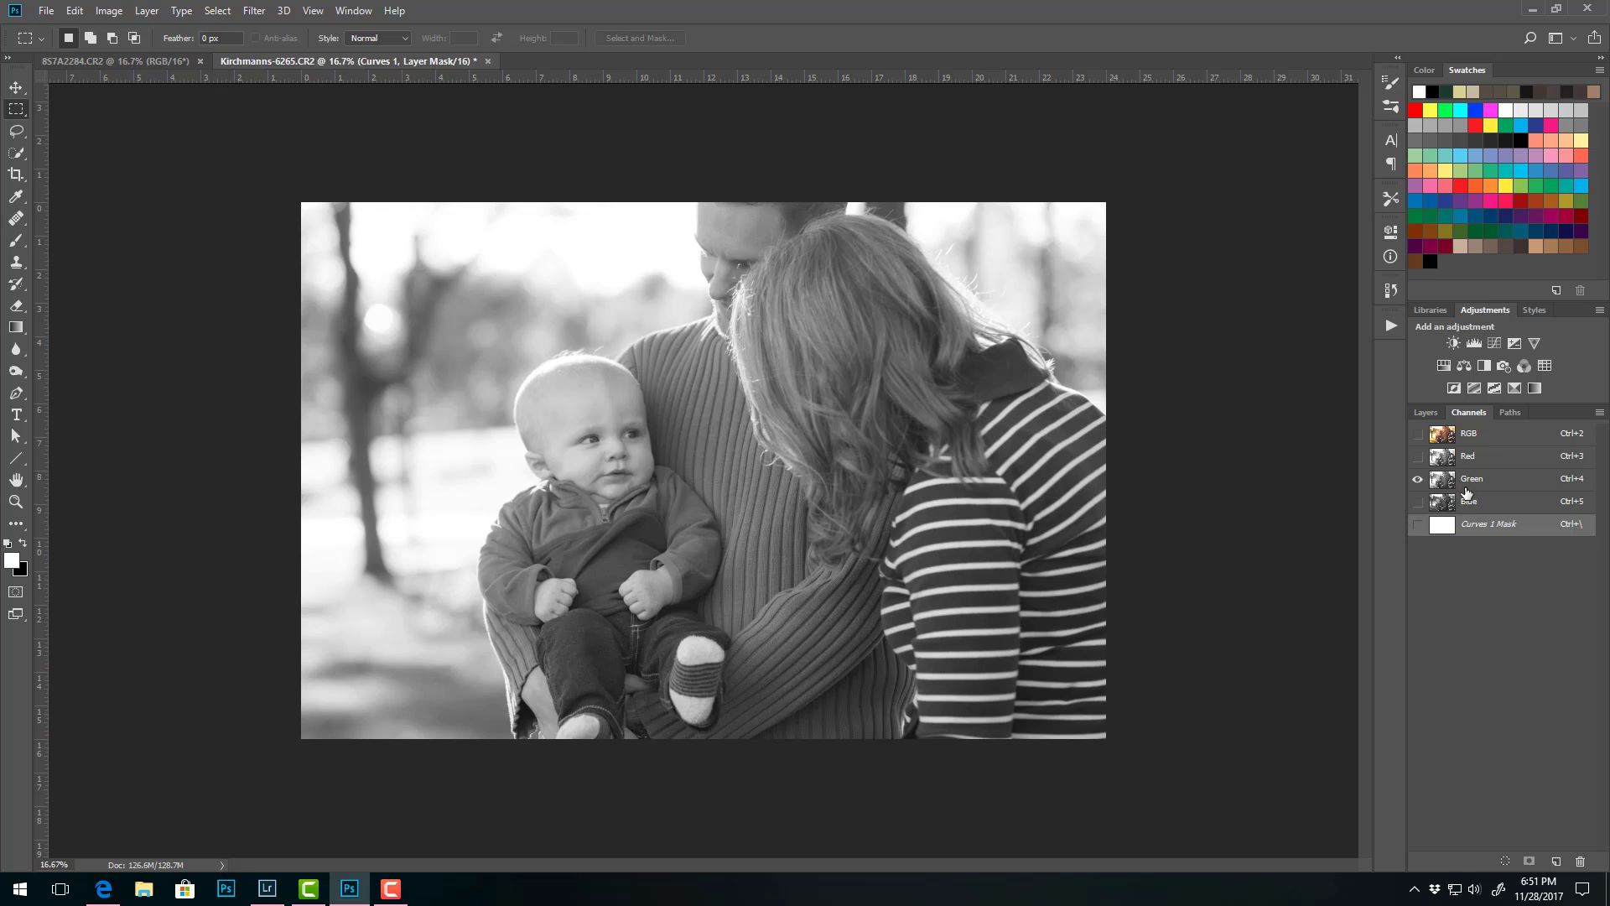
{"action": "left_click", "coordinate": [1417, 501]}
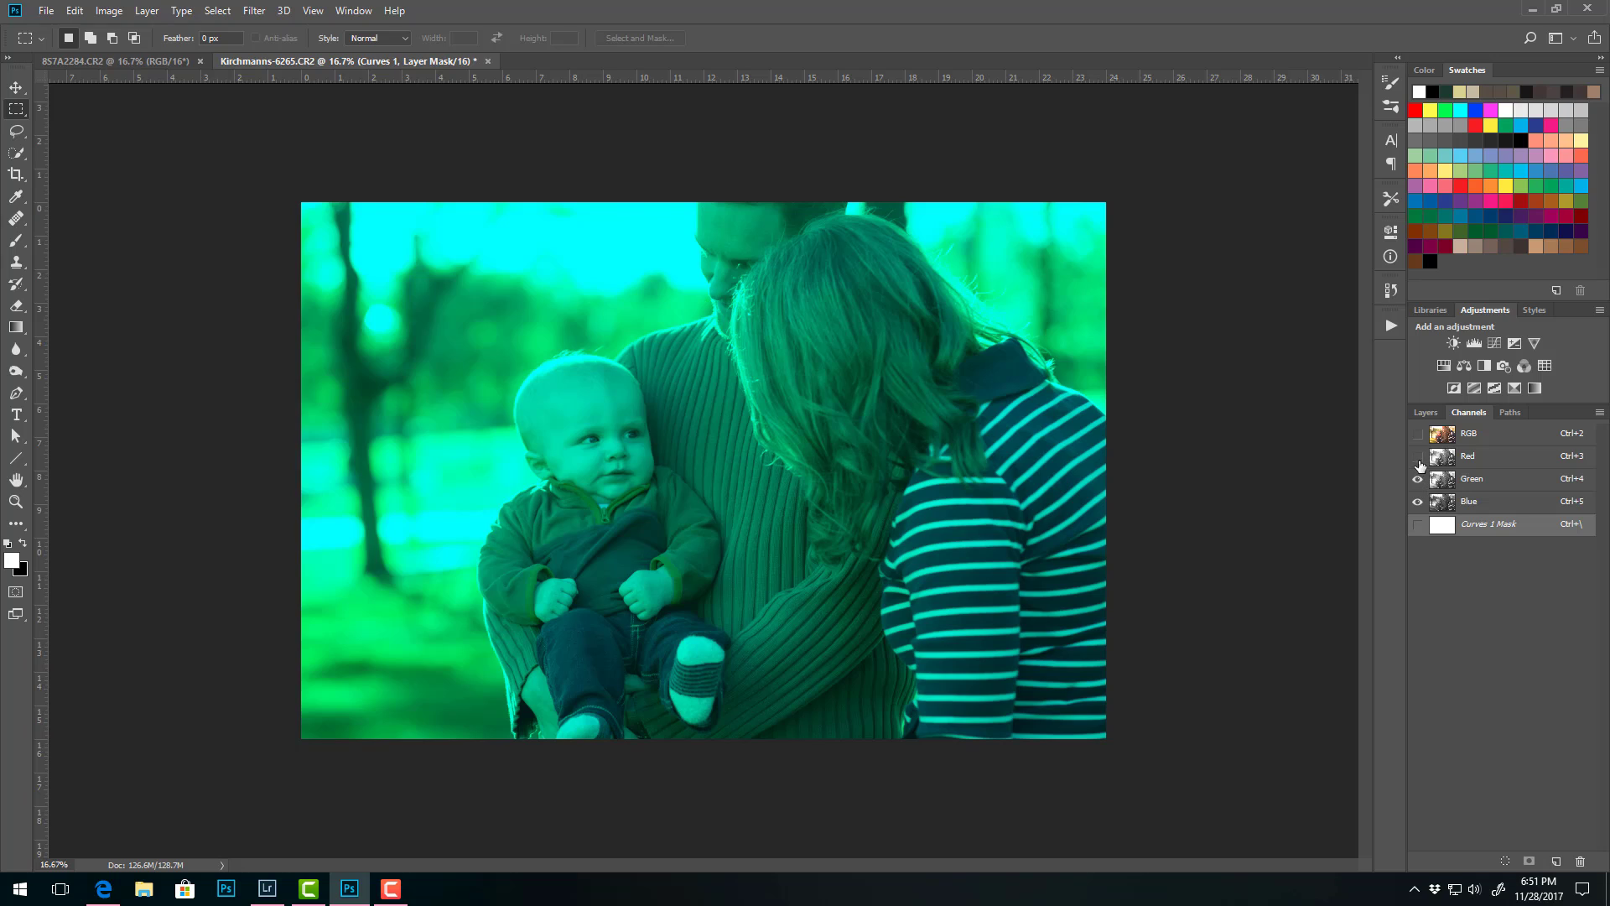
{"action": "left_click", "coordinate": [1417, 455]}
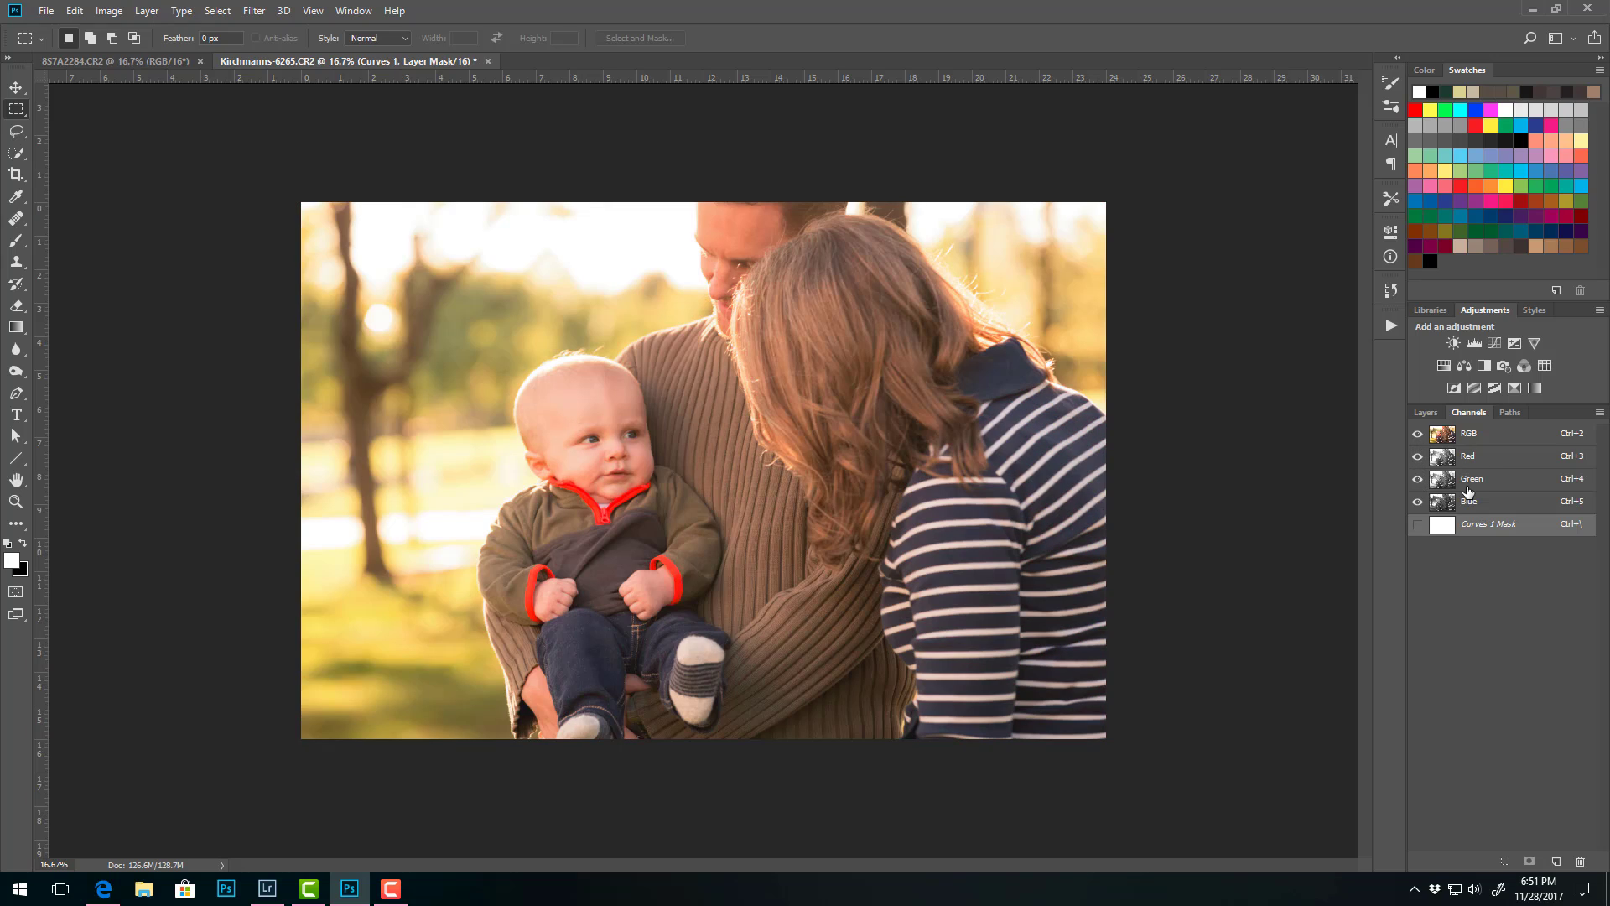
{"action": "left_click", "coordinate": [1427, 413]}
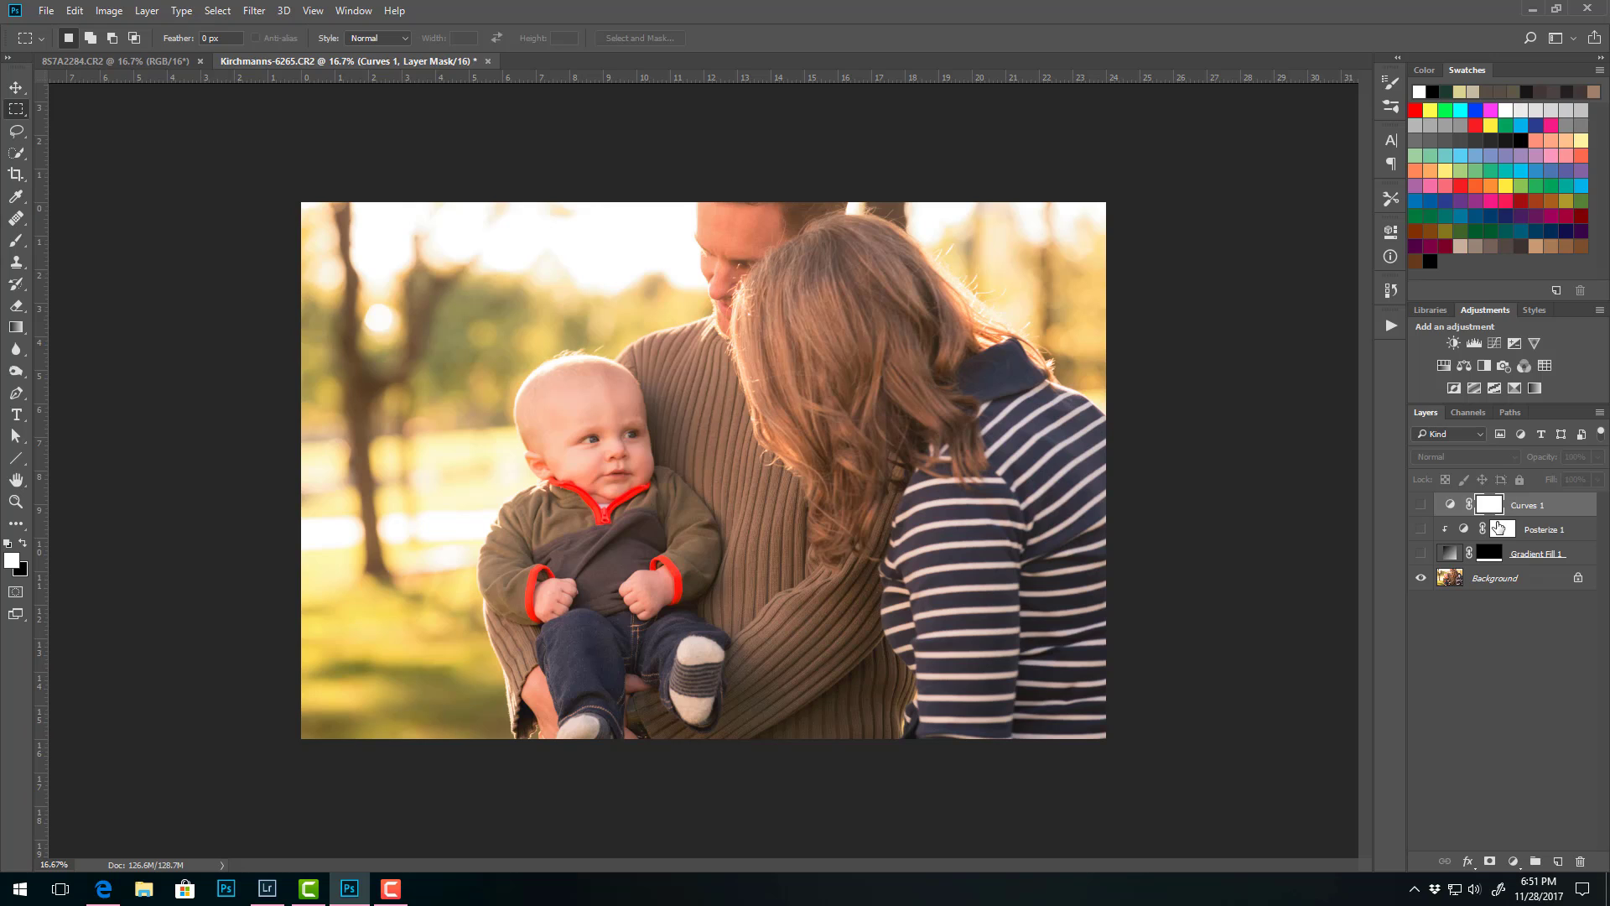
Add a new Curves adjustment layer above the existing layers and anchor a point at the middle of the RGB curve.
{"action": "left_click", "coordinate": [1494, 344]}
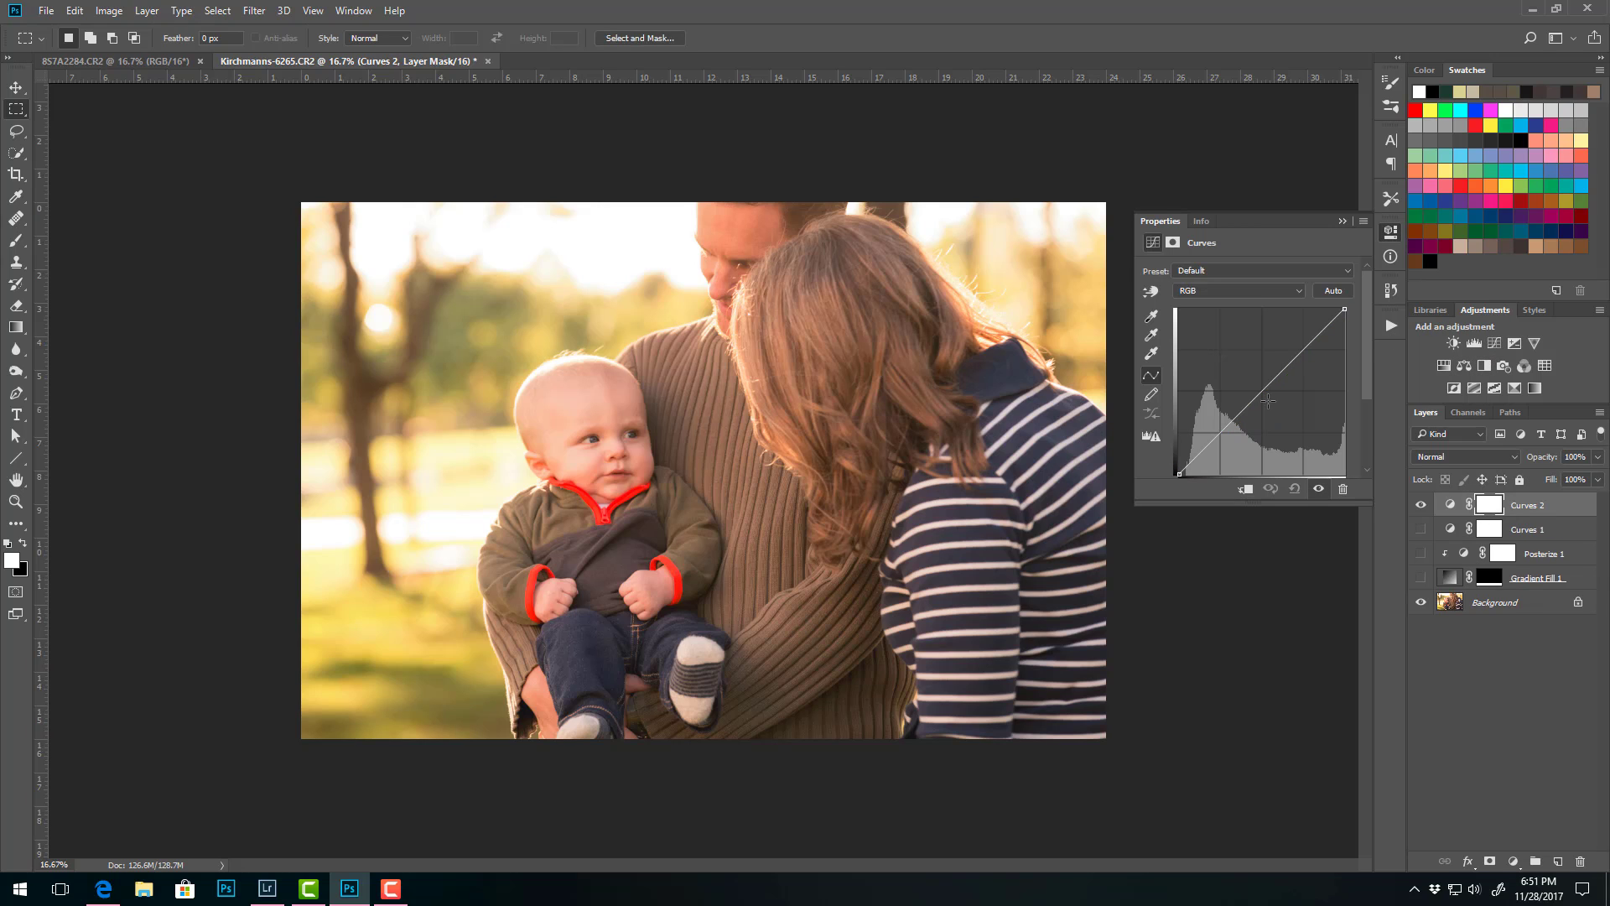
{"action": "mouse_move", "coordinate": [1259, 395]}
{"action": "left_mouse_down"}
{"action": "mouse_move", "coordinate": [1255, 376]}
{"action": "mouse_move", "coordinate": [1267, 395]}
{"action": "left_mouse_up"}
{"action": "left_click", "coordinate": [1301, 290]}
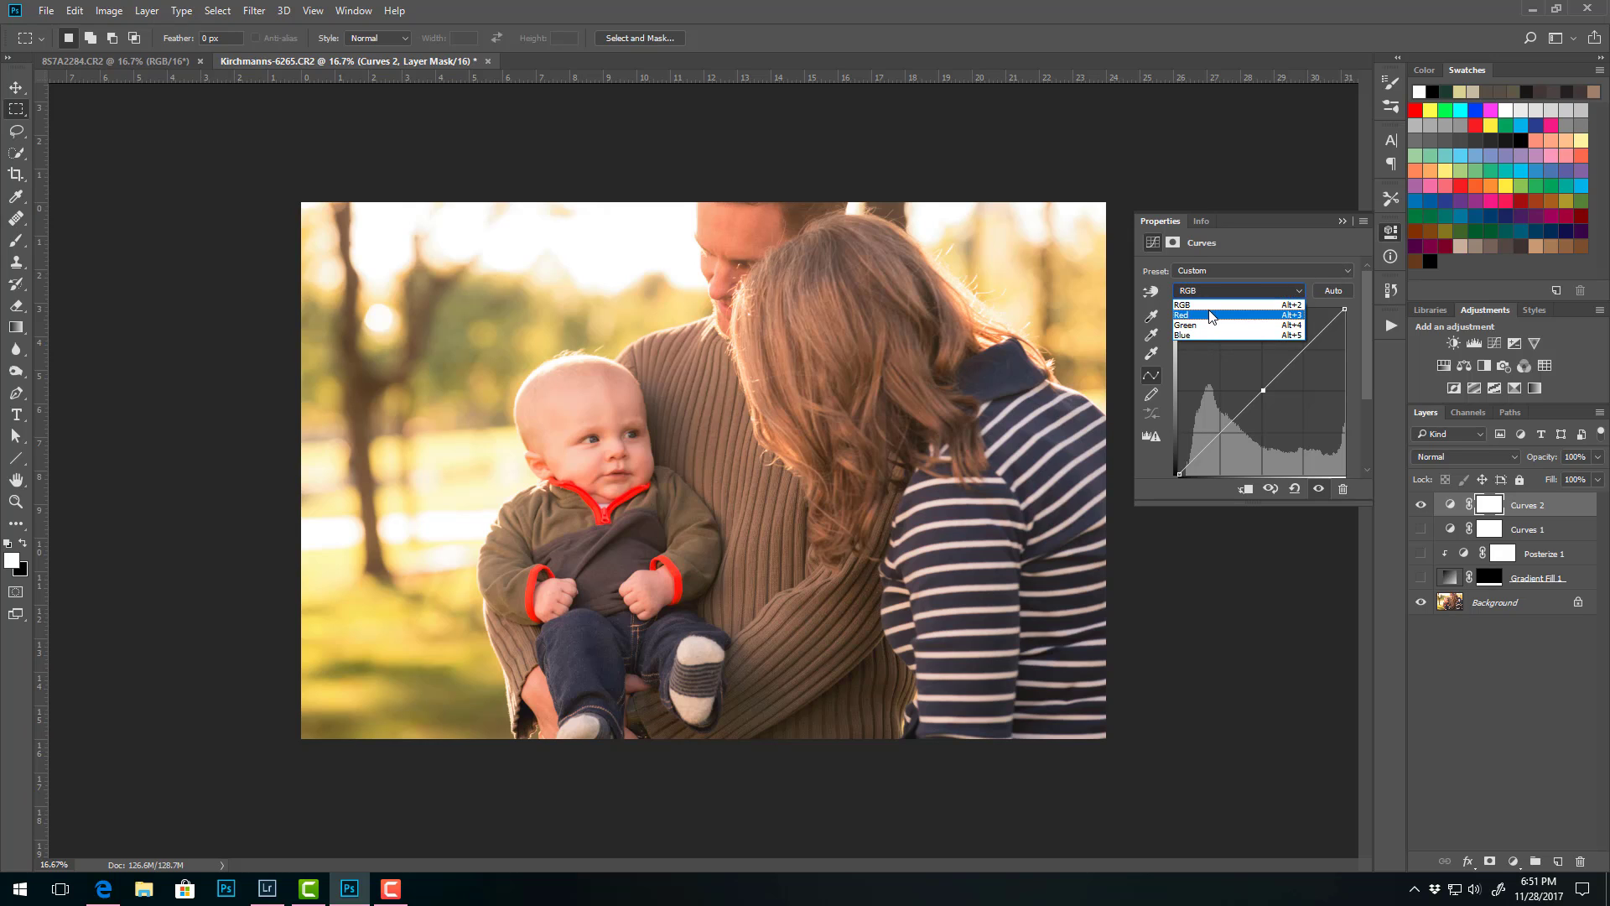
{"action": "left_click", "coordinate": [1224, 304]}
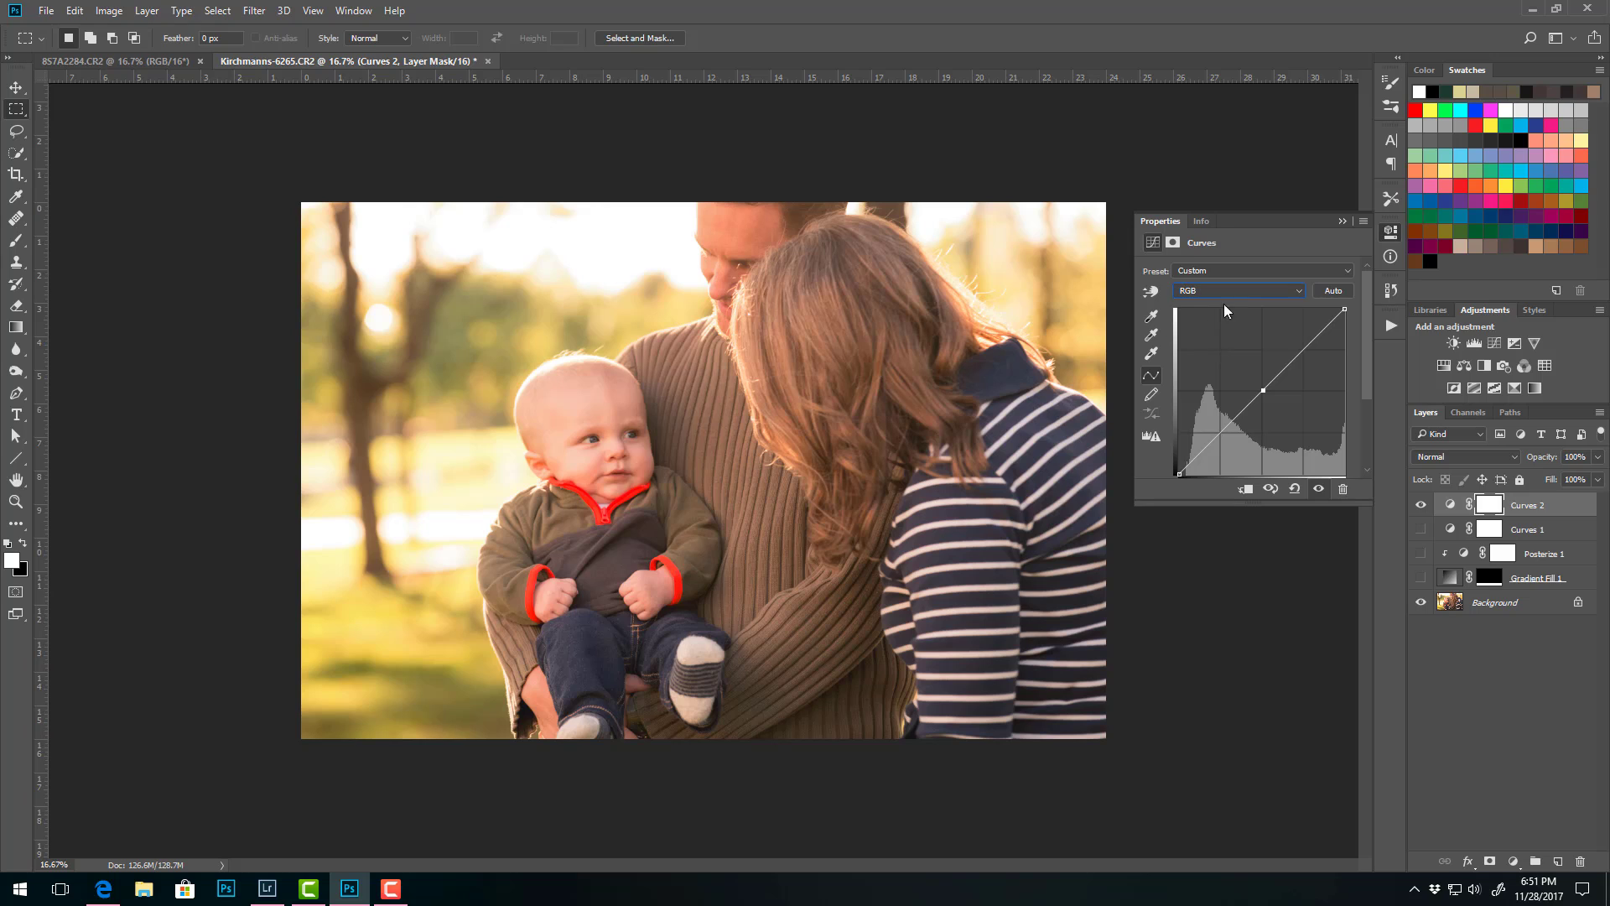
{"action": "left_click", "coordinate": [1261, 391]}
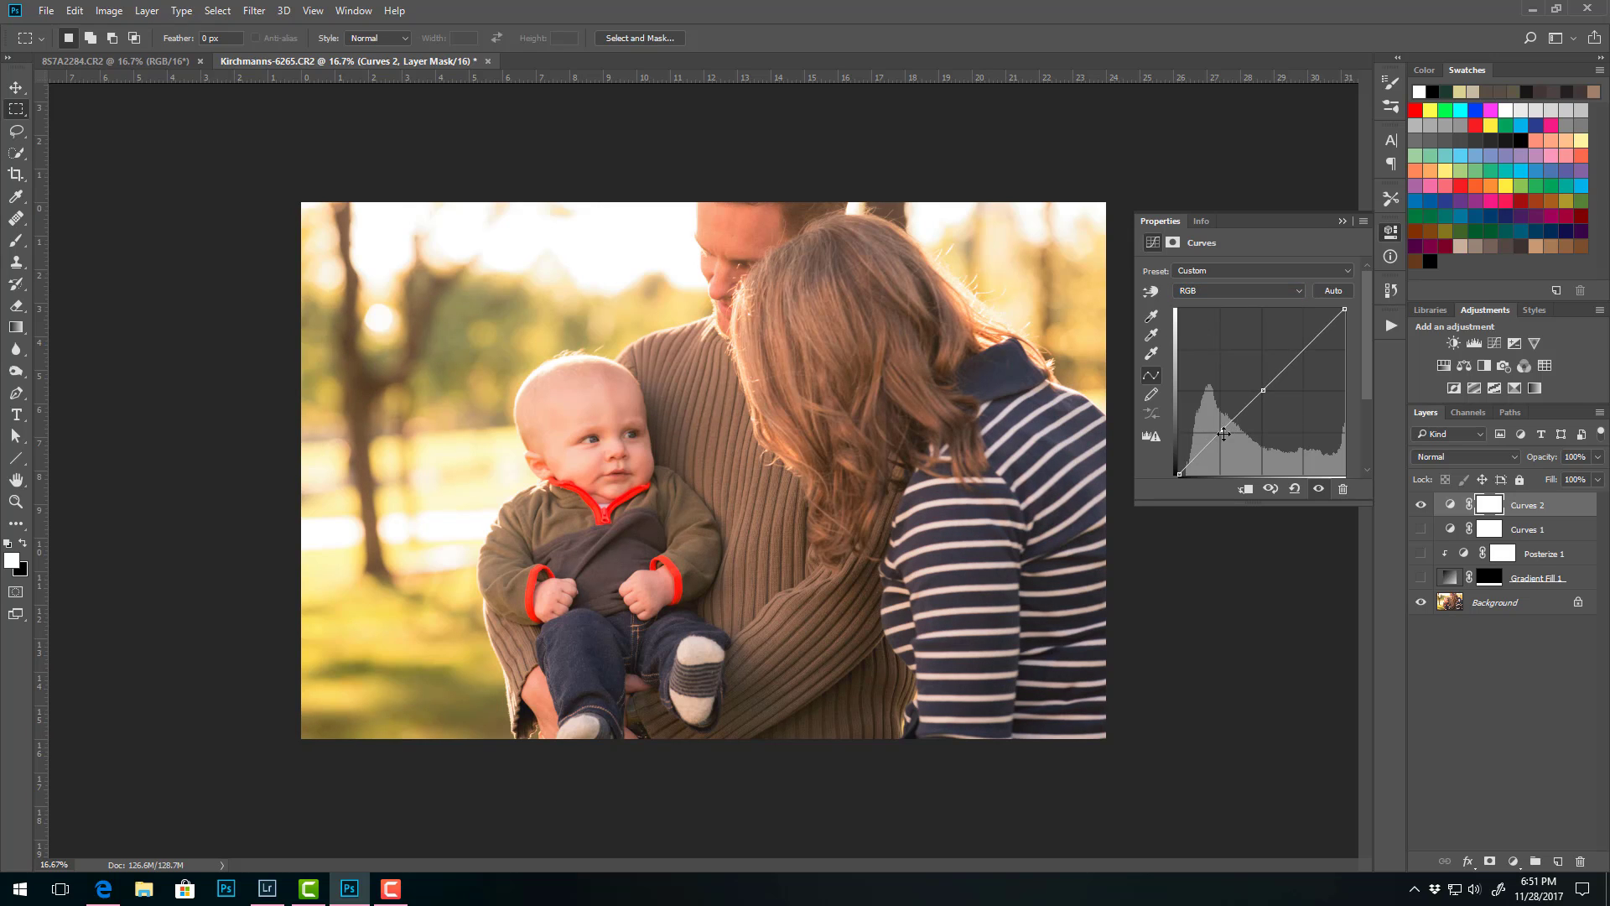
Try a shadow point at the lower quarter of the RGB curve and remove it.
{"action": "mouse_move", "coordinate": [1222, 429]}
{"action": "left_mouse_down"}
{"action": "mouse_move", "coordinate": [1223, 446]}
{"action": "mouse_move", "coordinate": [1222, 431]}
{"action": "left_mouse_up"}
{"action": "left_click", "coordinate": [1218, 430]}
{"action": "left_click_drag", "start_coordinate": [1221, 431], "coordinate": [1179, 475]}
Try on-image curve adjustments on the baby's forehead and the dark clothing, and clear all added points from the RGB curve.
{"action": "left_click", "coordinate": [1151, 293]}
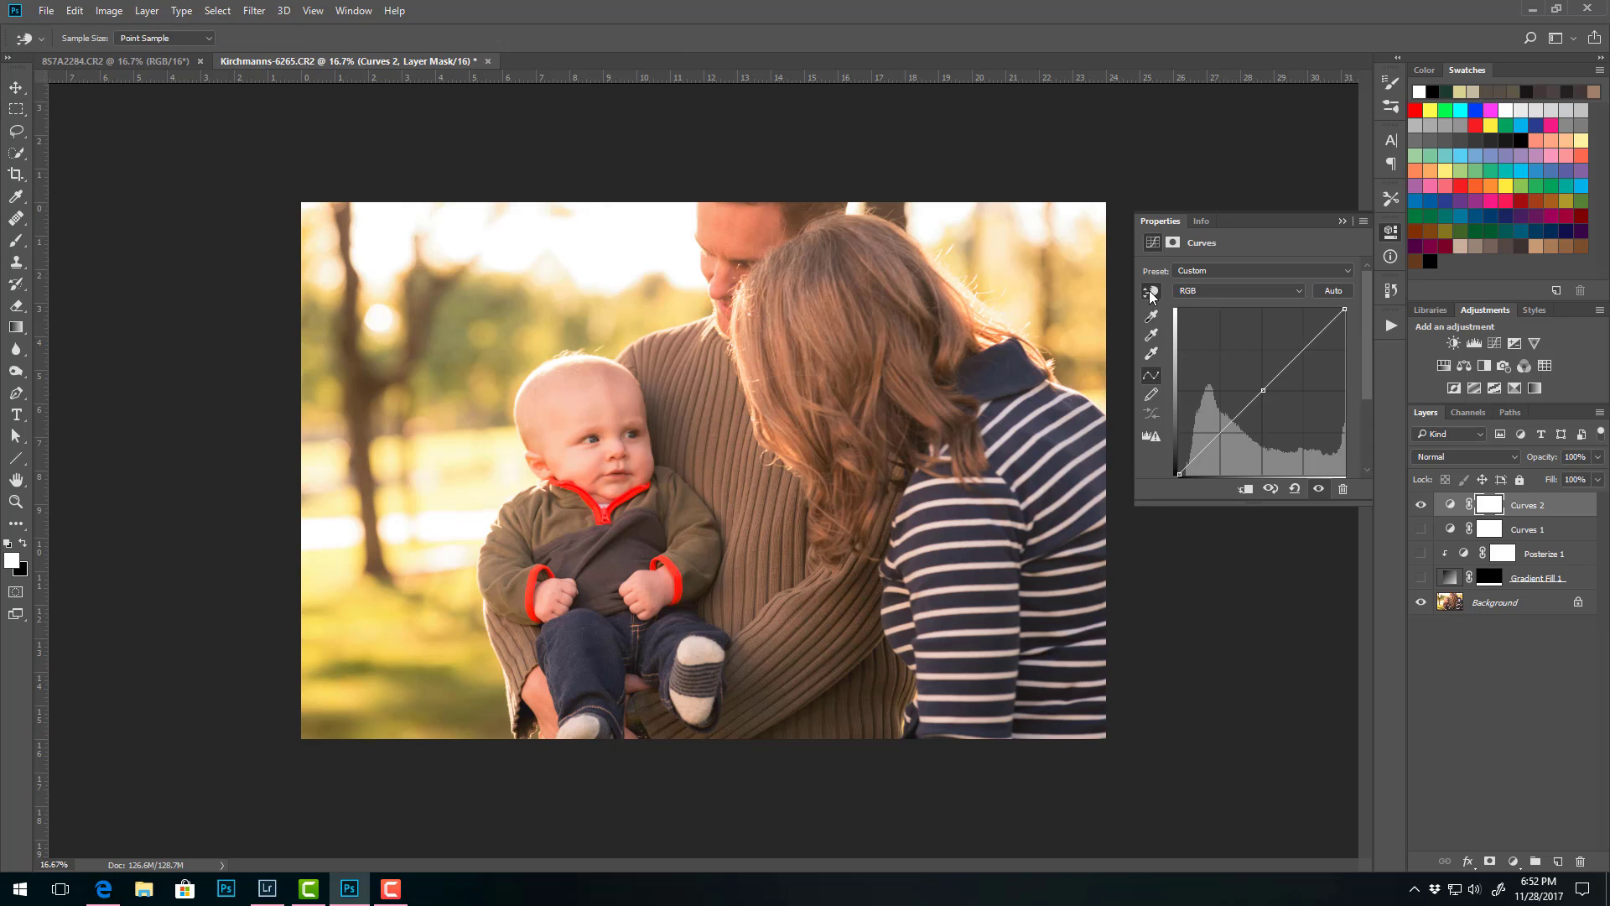
{"action": "mouse_move", "coordinate": [577, 412]}
{"action": "left_mouse_down"}
{"action": "mouse_move", "coordinate": [579, 398]}
{"action": "mouse_move", "coordinate": [575, 438]}
{"action": "mouse_move", "coordinate": [577, 396]}
{"action": "mouse_move", "coordinate": [573, 555]}
{"action": "mouse_move", "coordinate": [579, 399]}
{"action": "mouse_move", "coordinate": [579, 418]}
{"action": "left_mouse_up"}
{"action": "left_click_drag", "start_coordinate": [1298, 353], "coordinate": [1245, 308]}
{"action": "left_click_drag", "start_coordinate": [700, 597], "coordinate": [697, 587]}
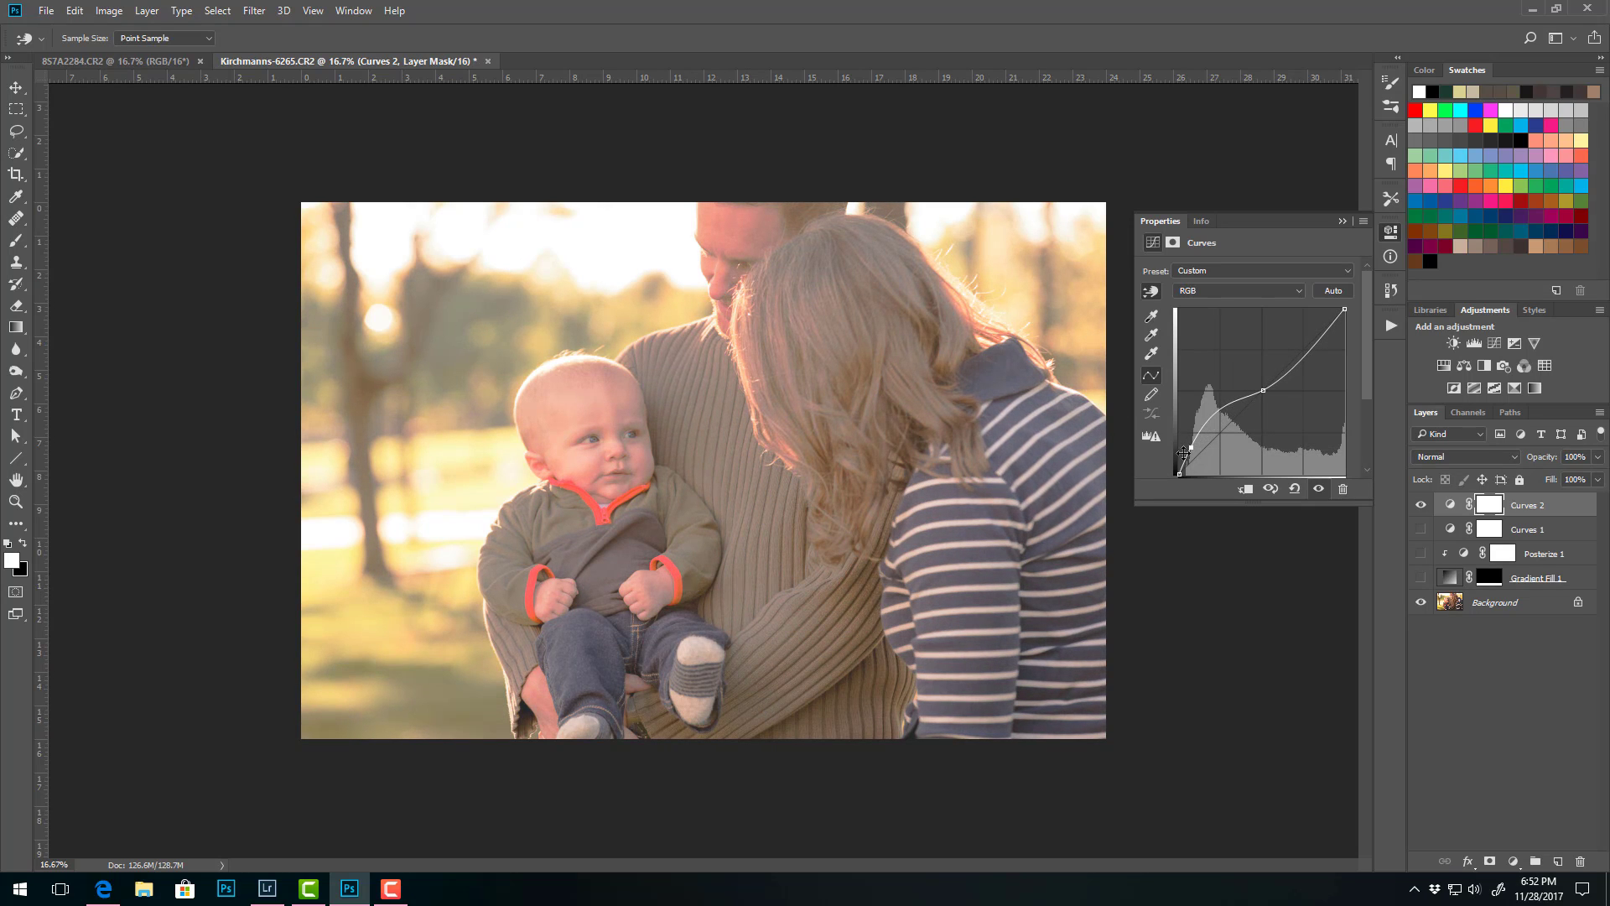
{"action": "left_click_drag", "start_coordinate": [1189, 450], "coordinate": [1194, 502]}
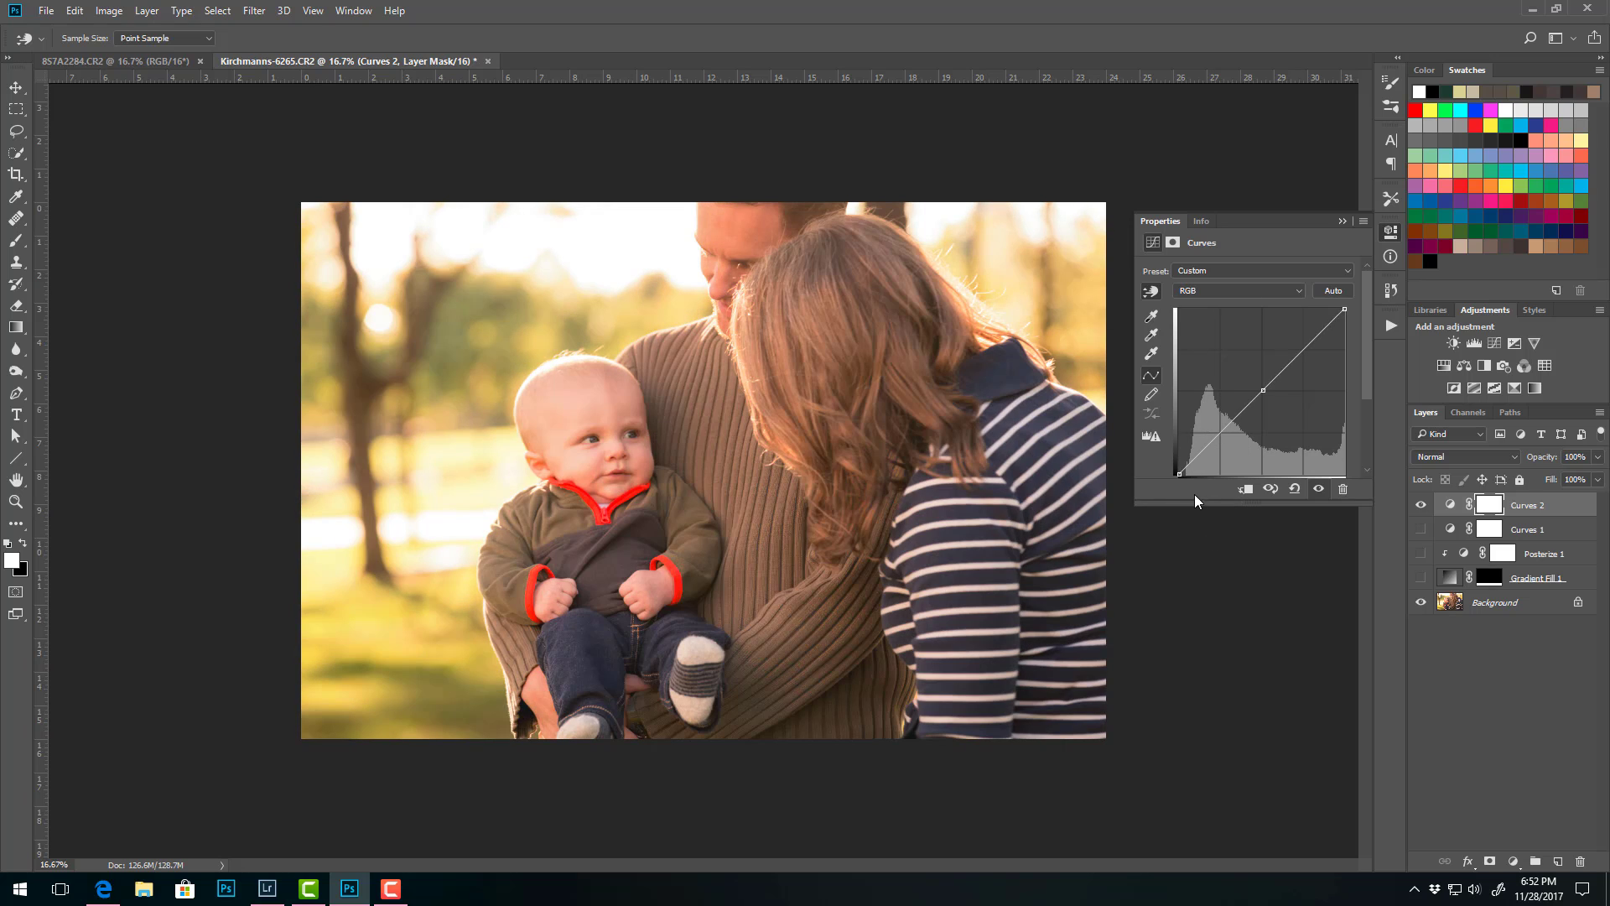
{"action": "left_click_drag", "start_coordinate": [1263, 391], "coordinate": [1258, 510]}
Show the Gradient Fill 1 layer and its clipped Posterize 1 adjustment, and delete both layers.
{"action": "left_click", "coordinate": [1420, 577]}
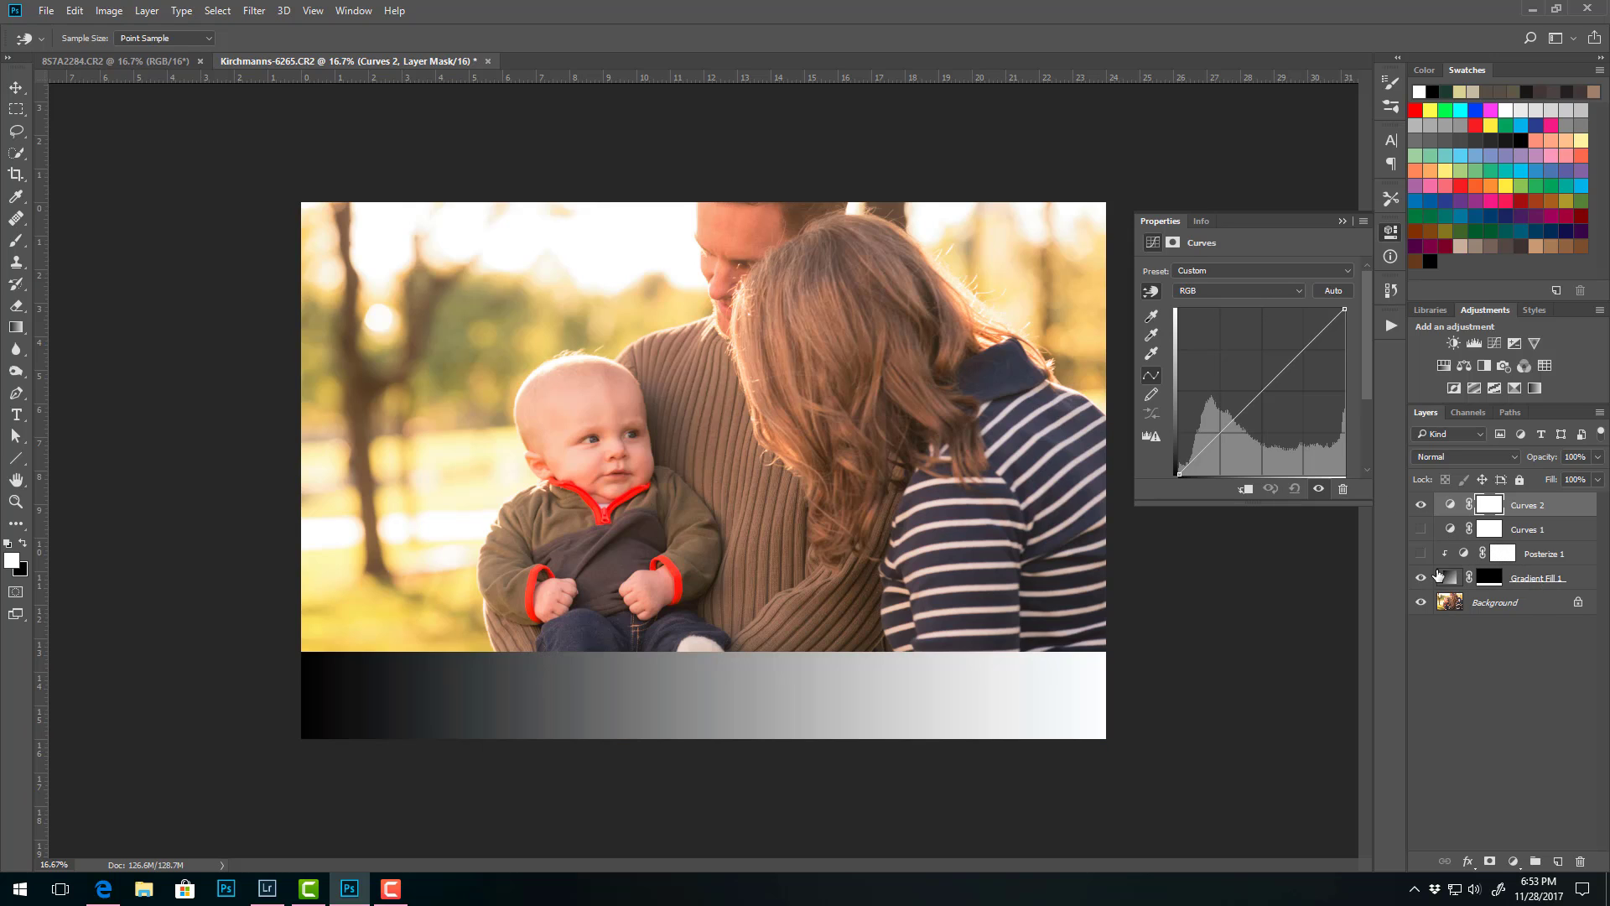
{"action": "left_click", "coordinate": [1421, 554]}
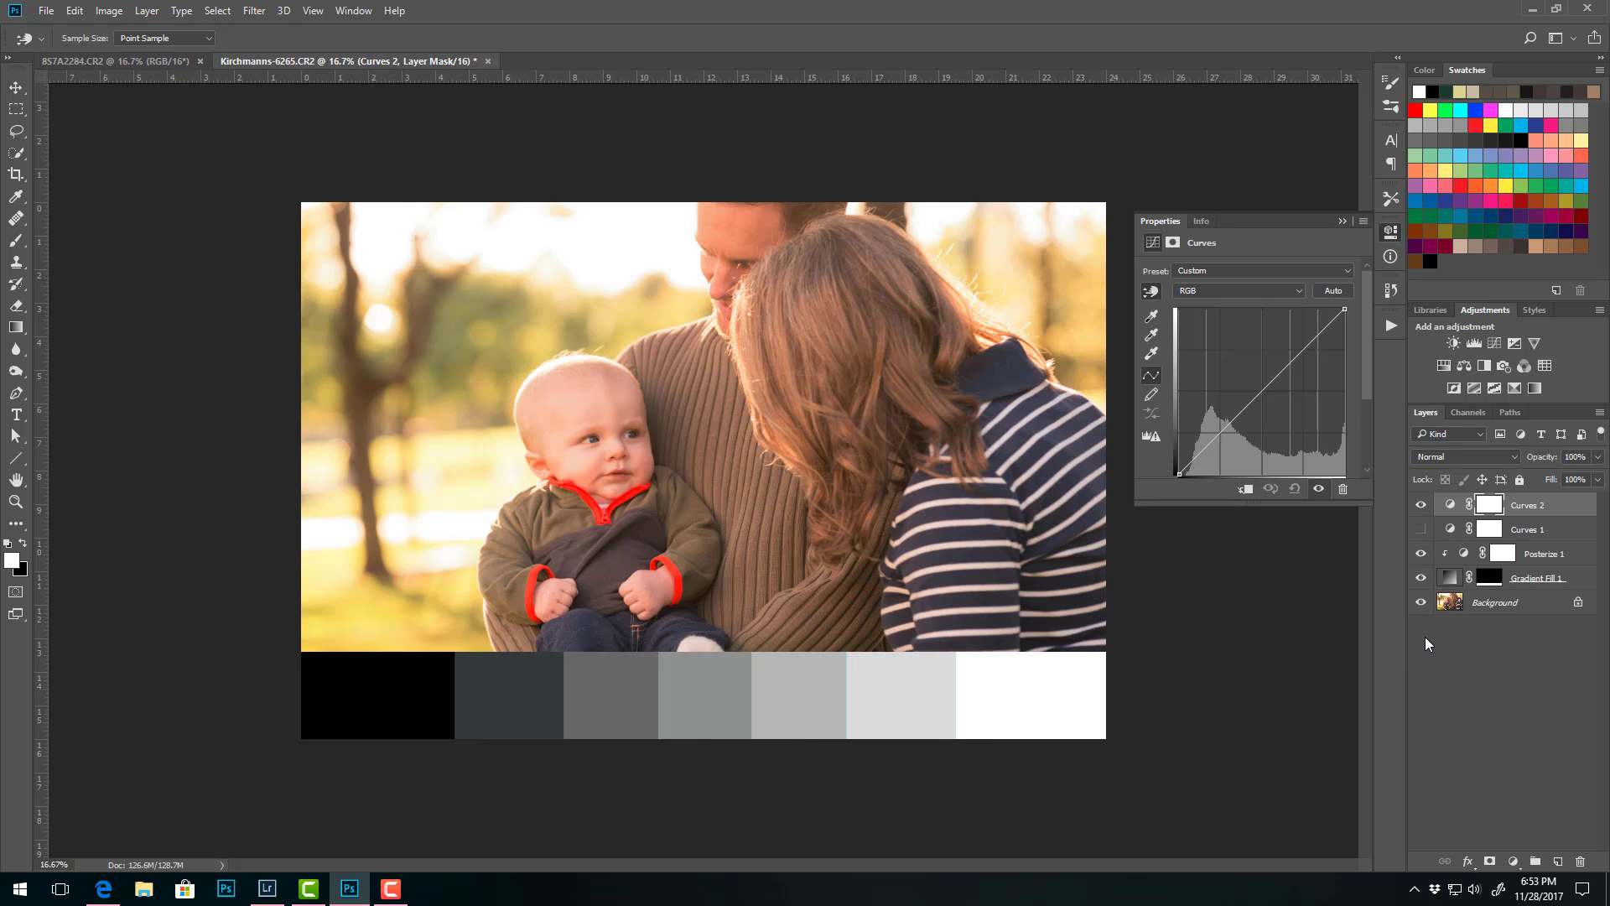
{"action": "left_click_drag", "start_coordinate": [1537, 578], "coordinate": [1579, 859]}
Hide the Curves 2 layer and, with Background active, marquee-select a full-width strip along the photo's lower edge.
{"action": "key", "text": "m"}
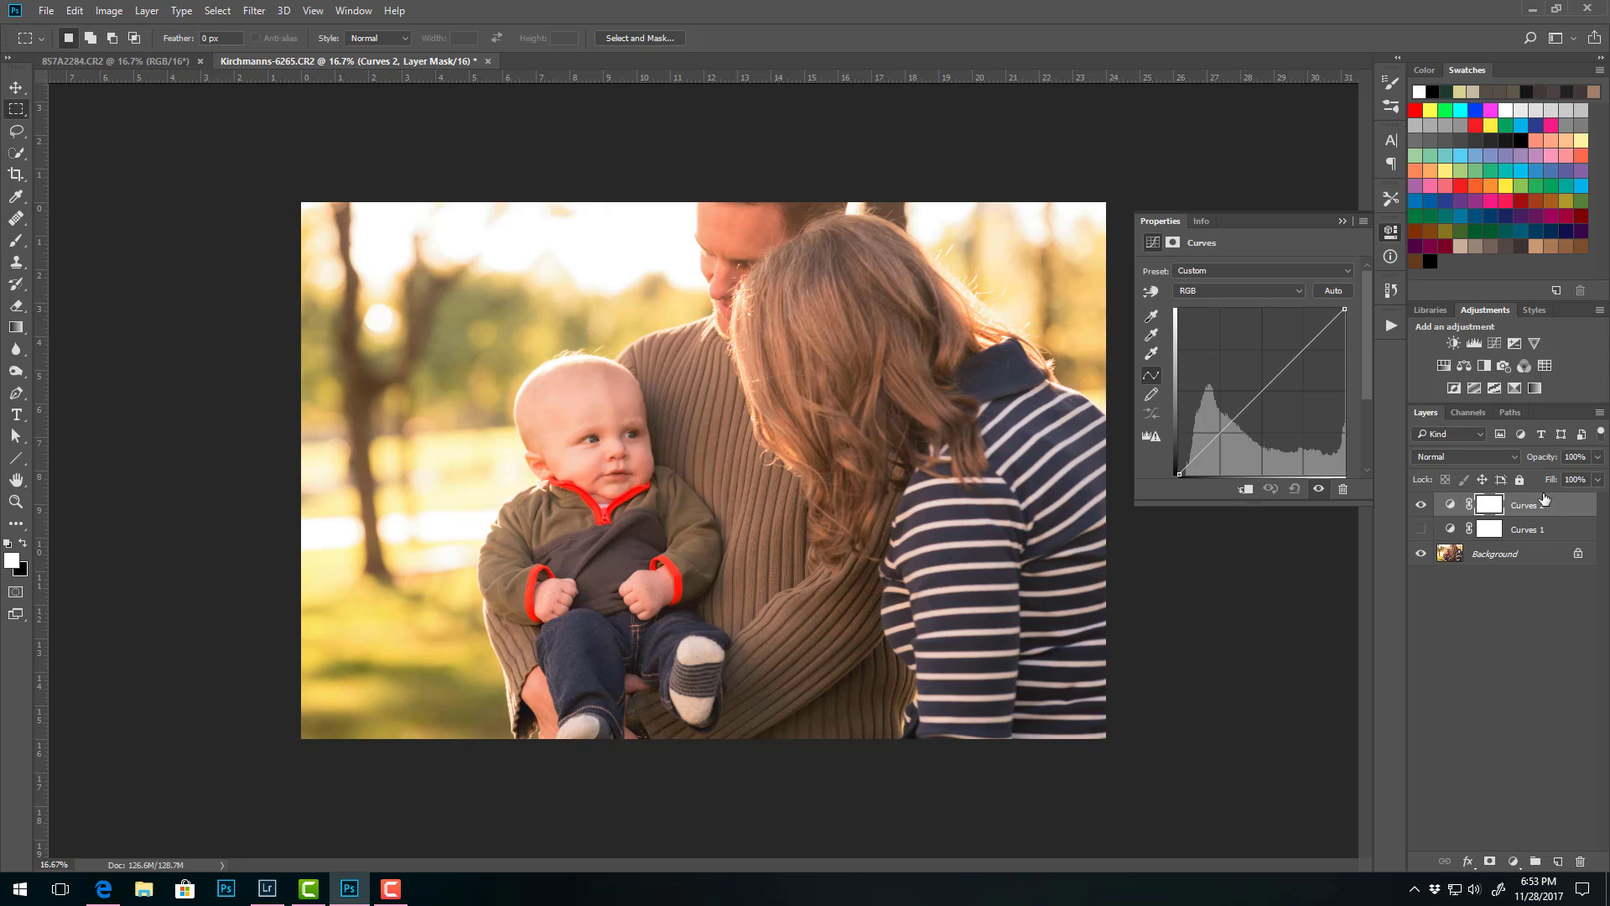
{"action": "left_click", "coordinate": [1539, 555]}
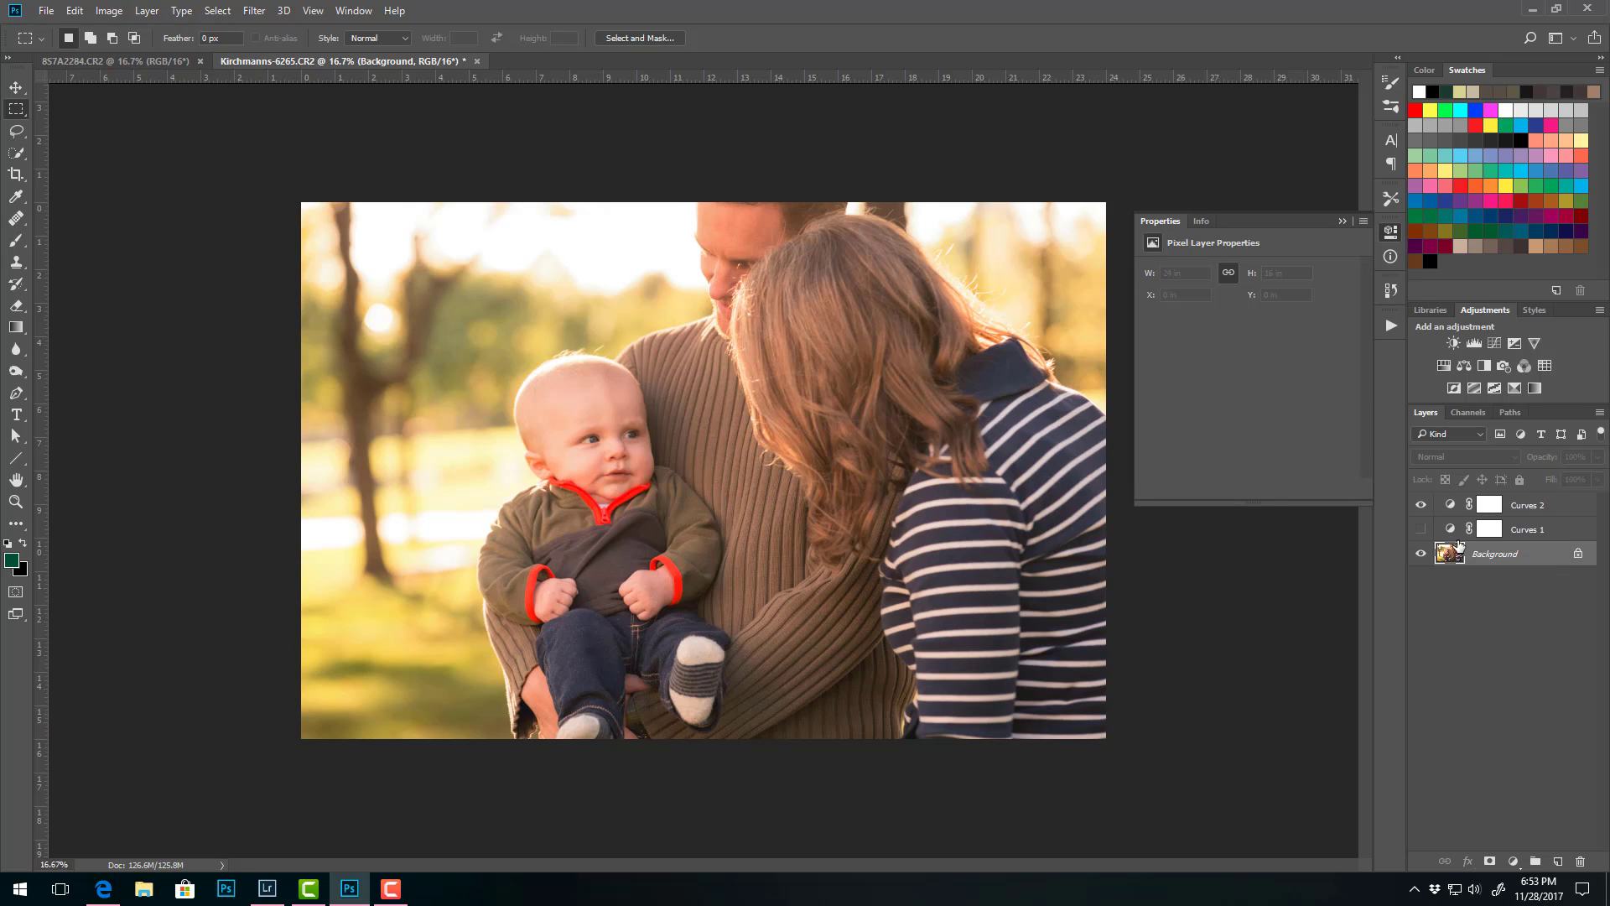
{"action": "left_click", "coordinate": [1421, 504]}
{"action": "left_click_drag", "start_coordinate": [289, 655], "coordinate": [1160, 776]}
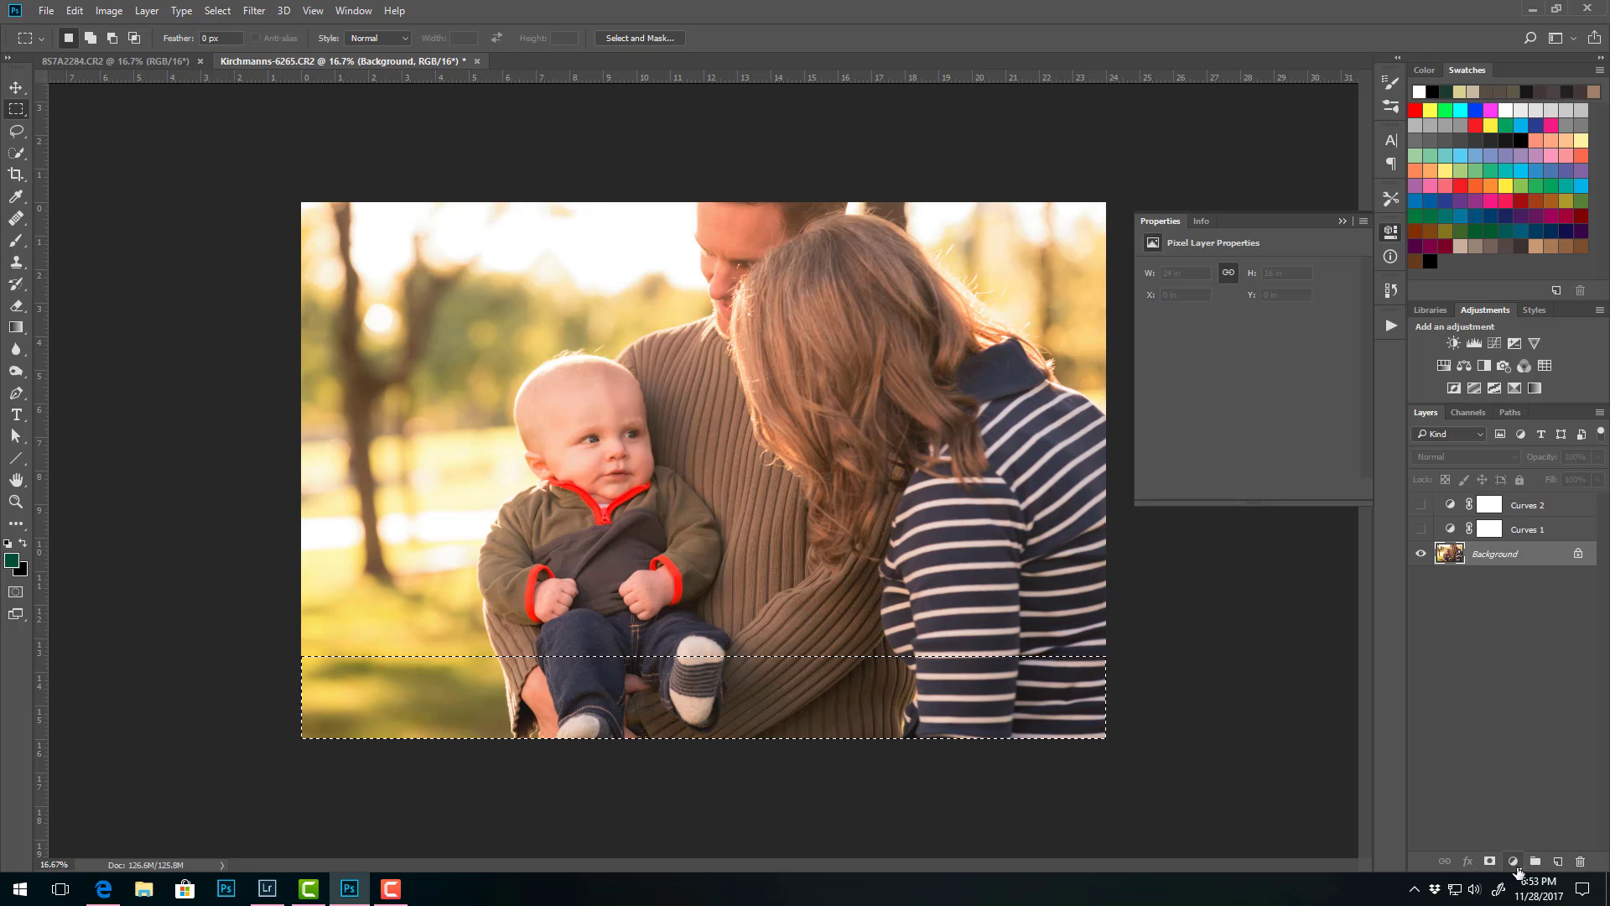
Fill the selected strip with a Gradient fill layer using the black-to-white preset, linear style and an angle of 0°.
{"action": "left_click", "coordinate": [1514, 863]}
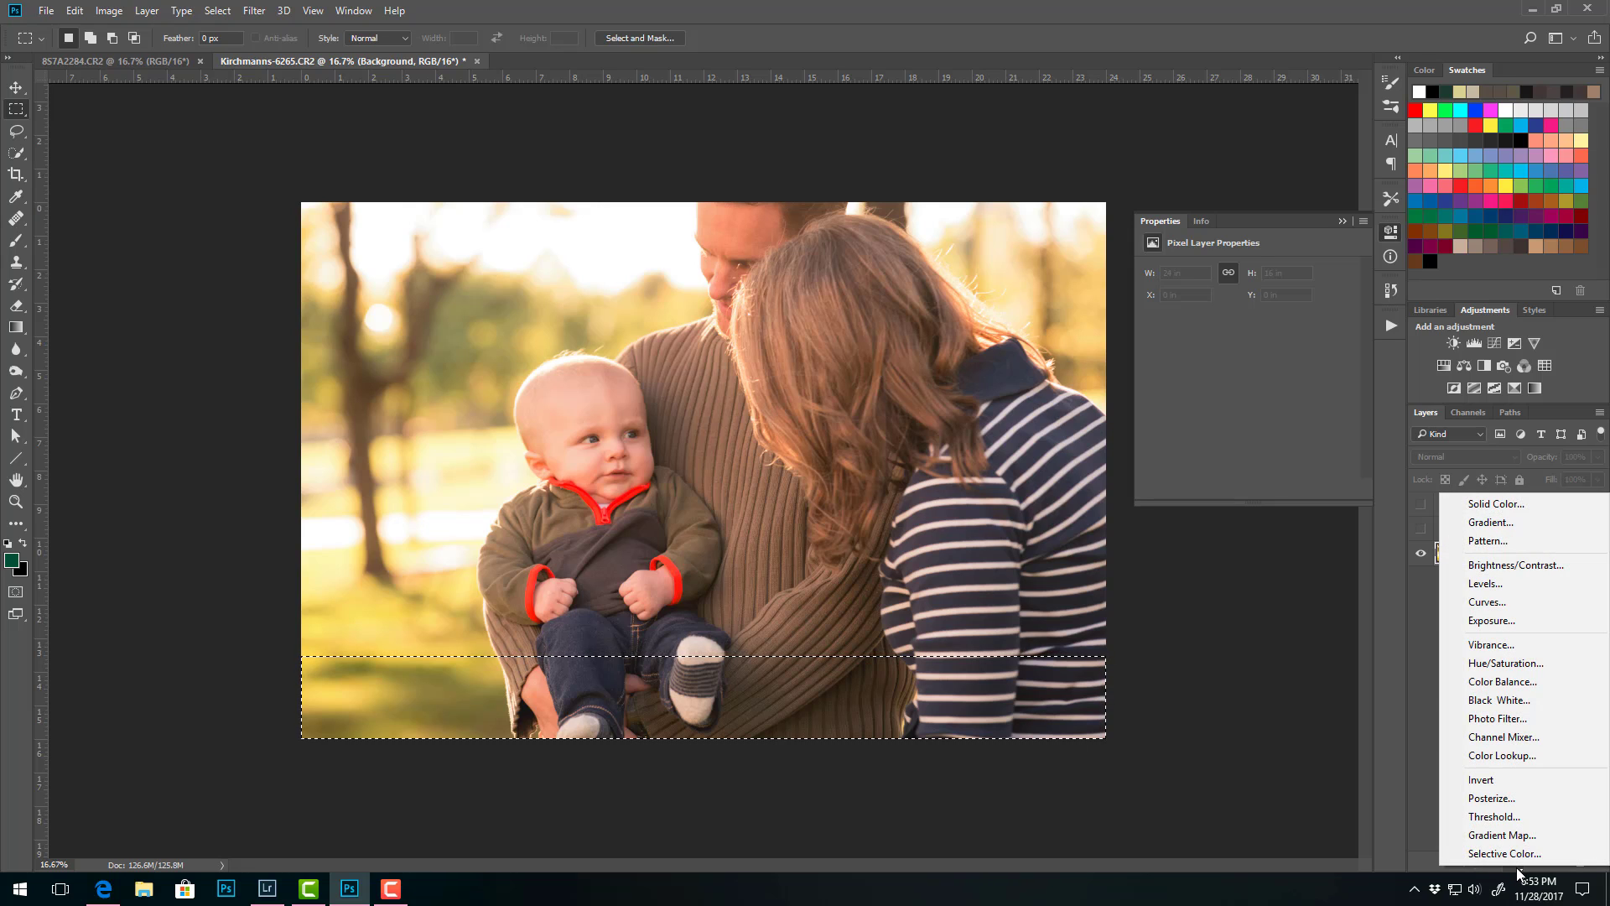
{"action": "left_click", "coordinate": [1496, 524]}
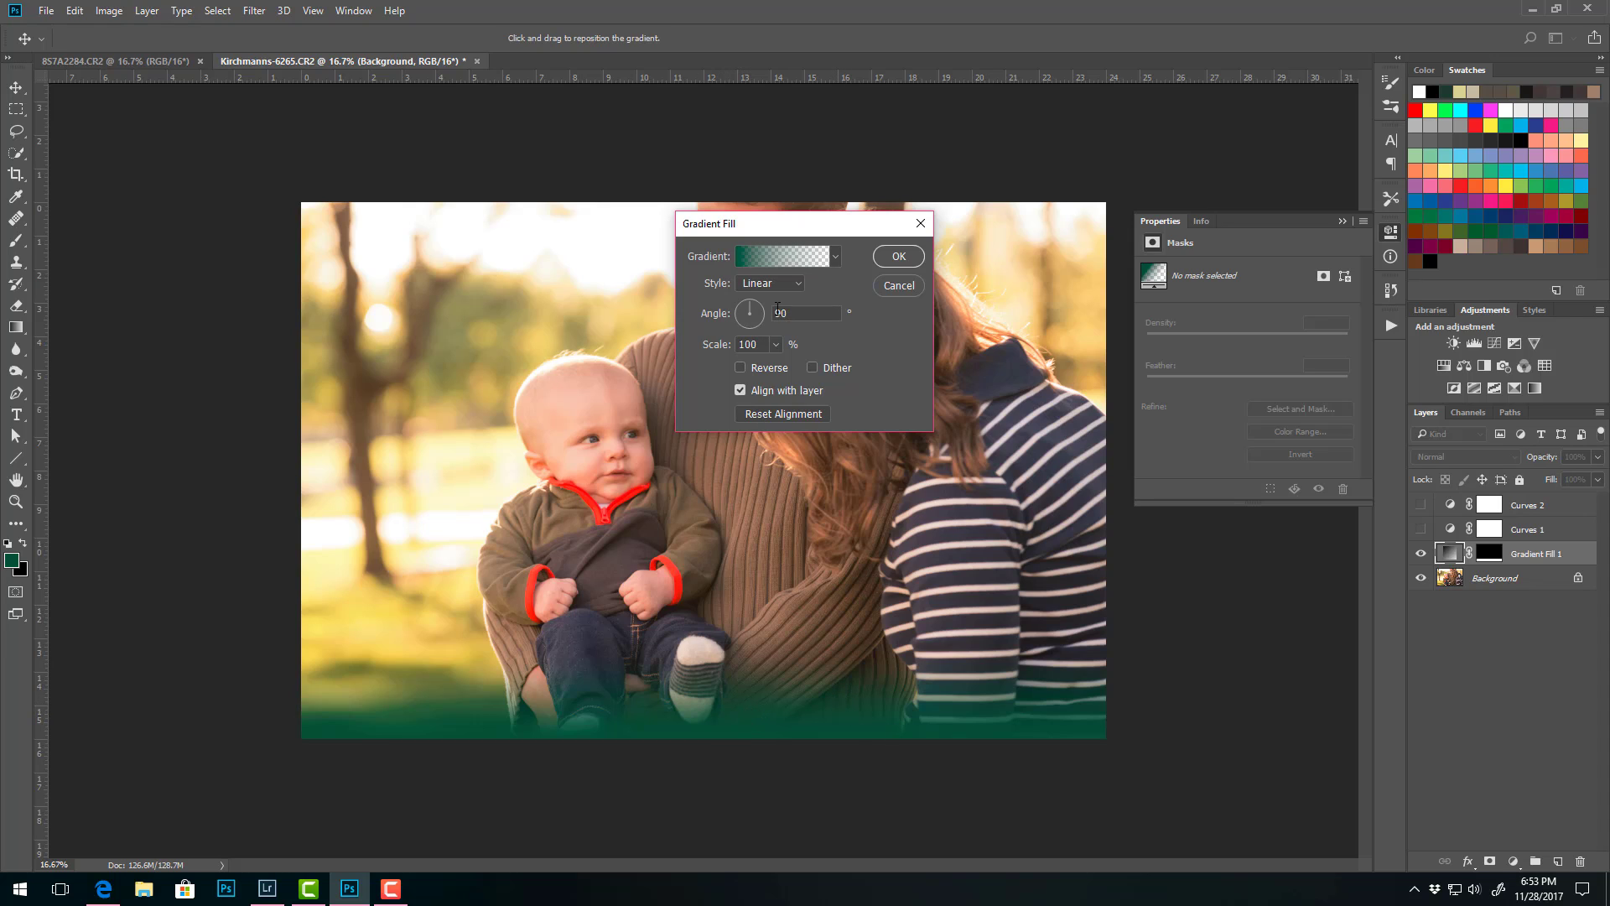
{"action": "type", "text": "0"}
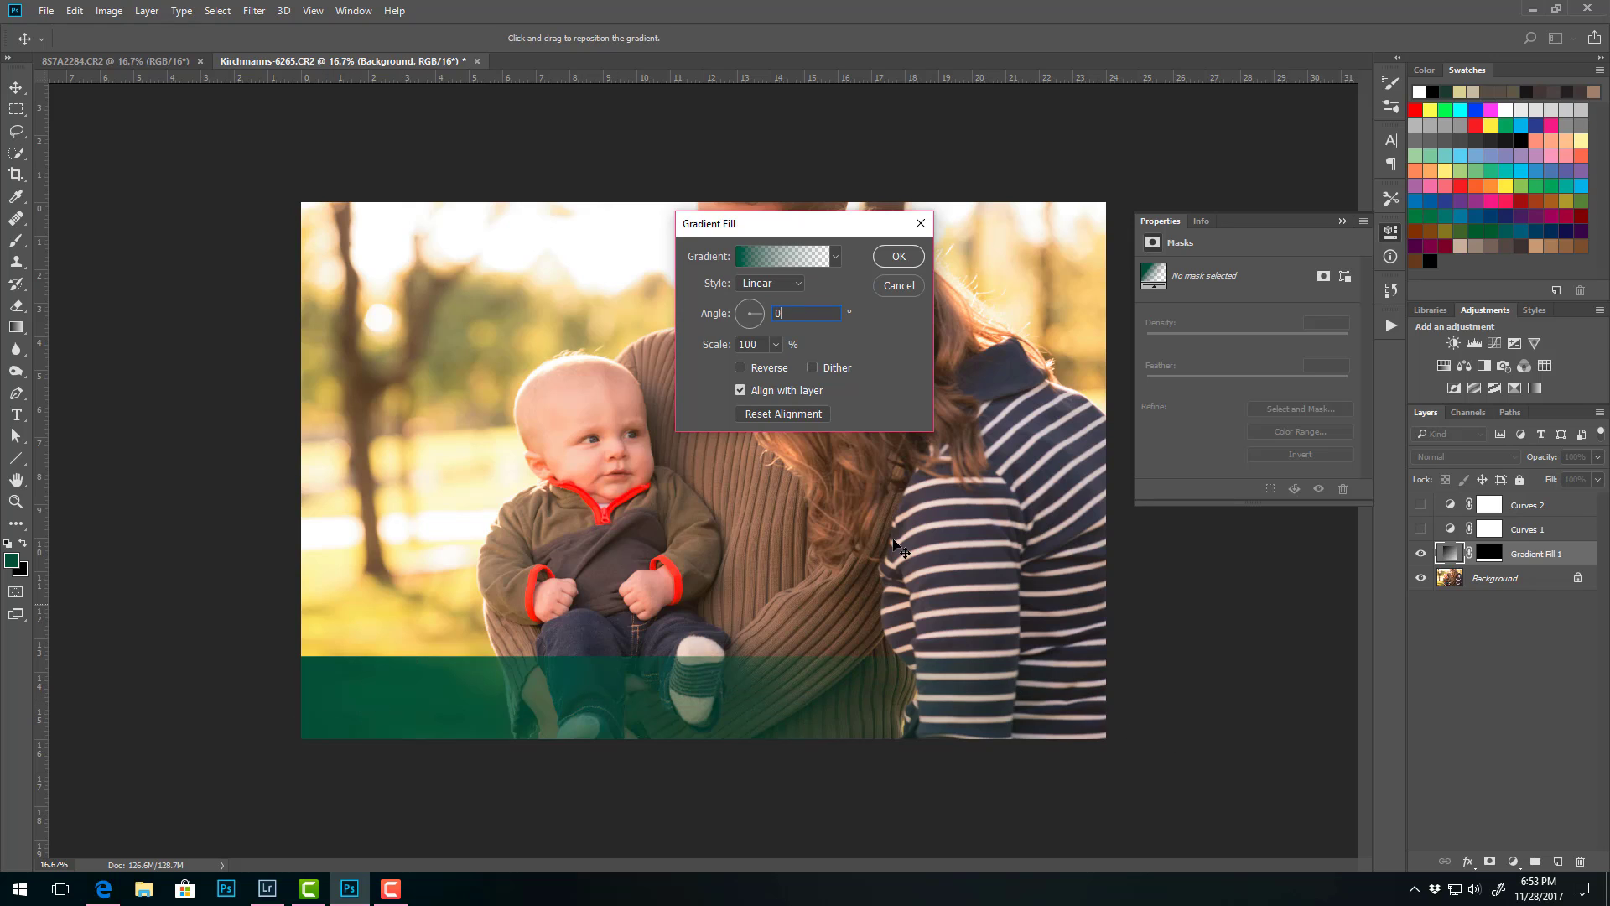
{"action": "left_click", "coordinate": [835, 257]}
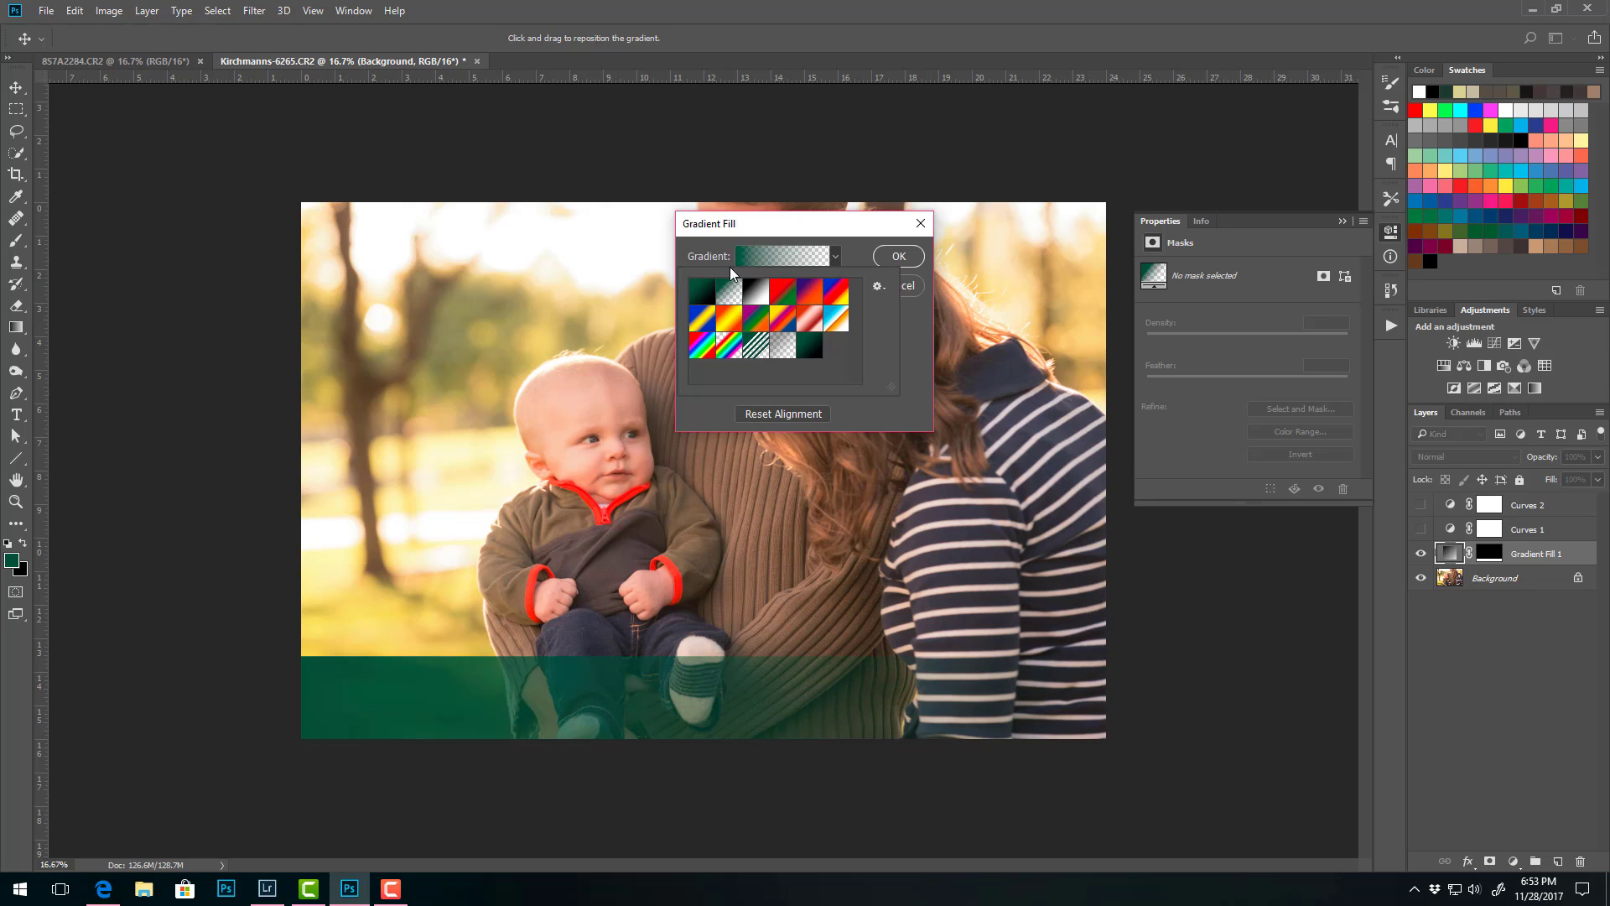
{"action": "left_click", "coordinate": [756, 291]}
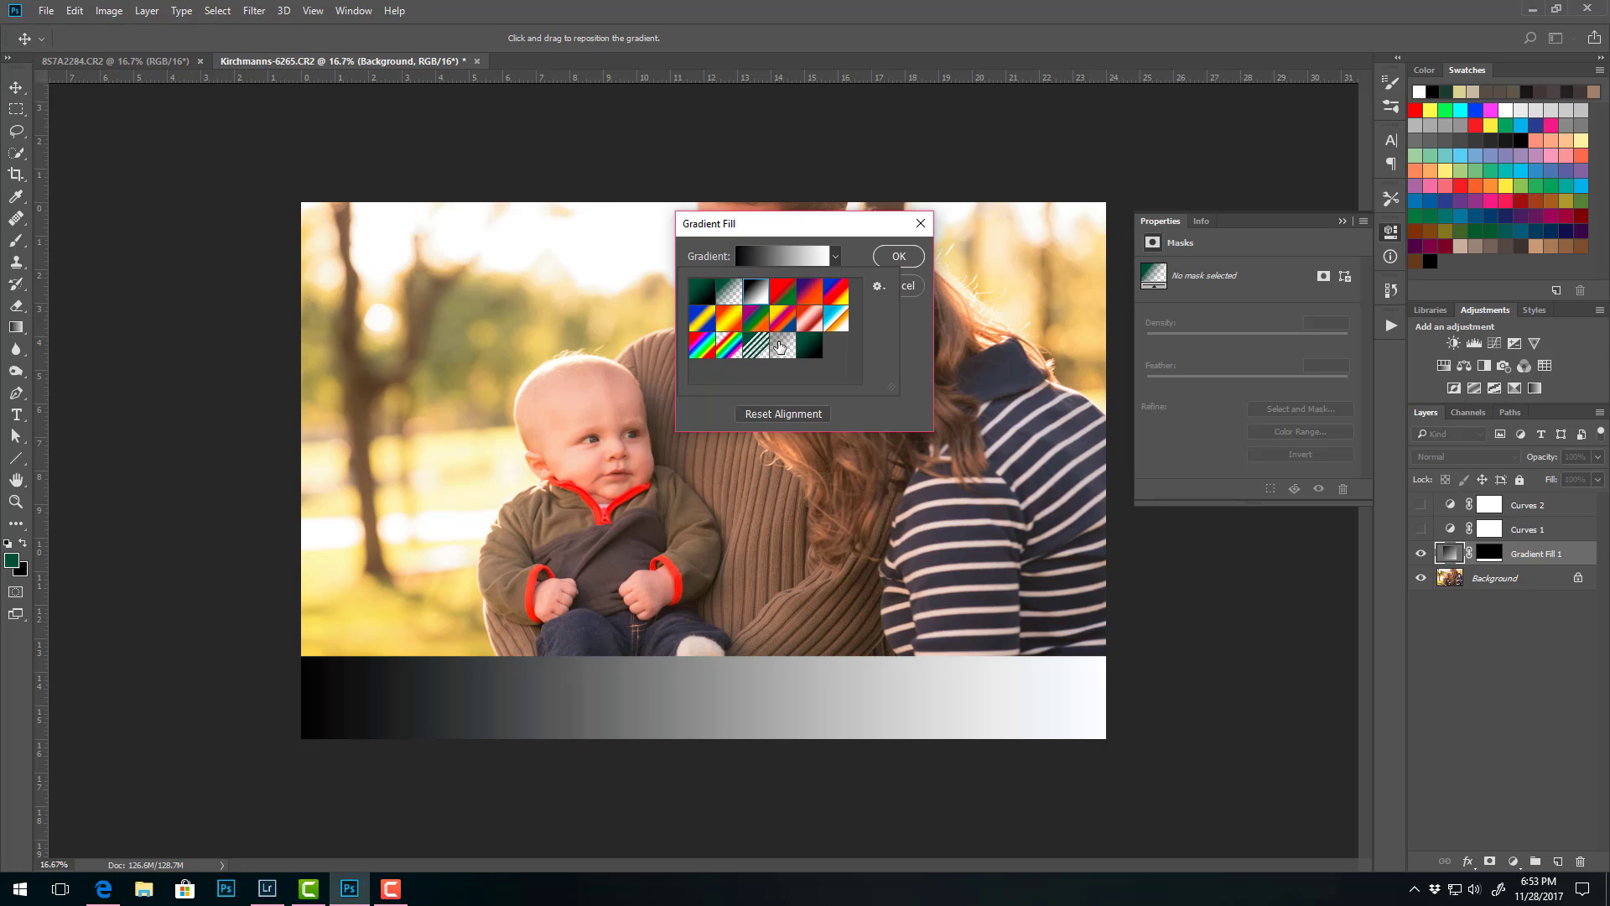
{"action": "left_click", "coordinate": [906, 261]}
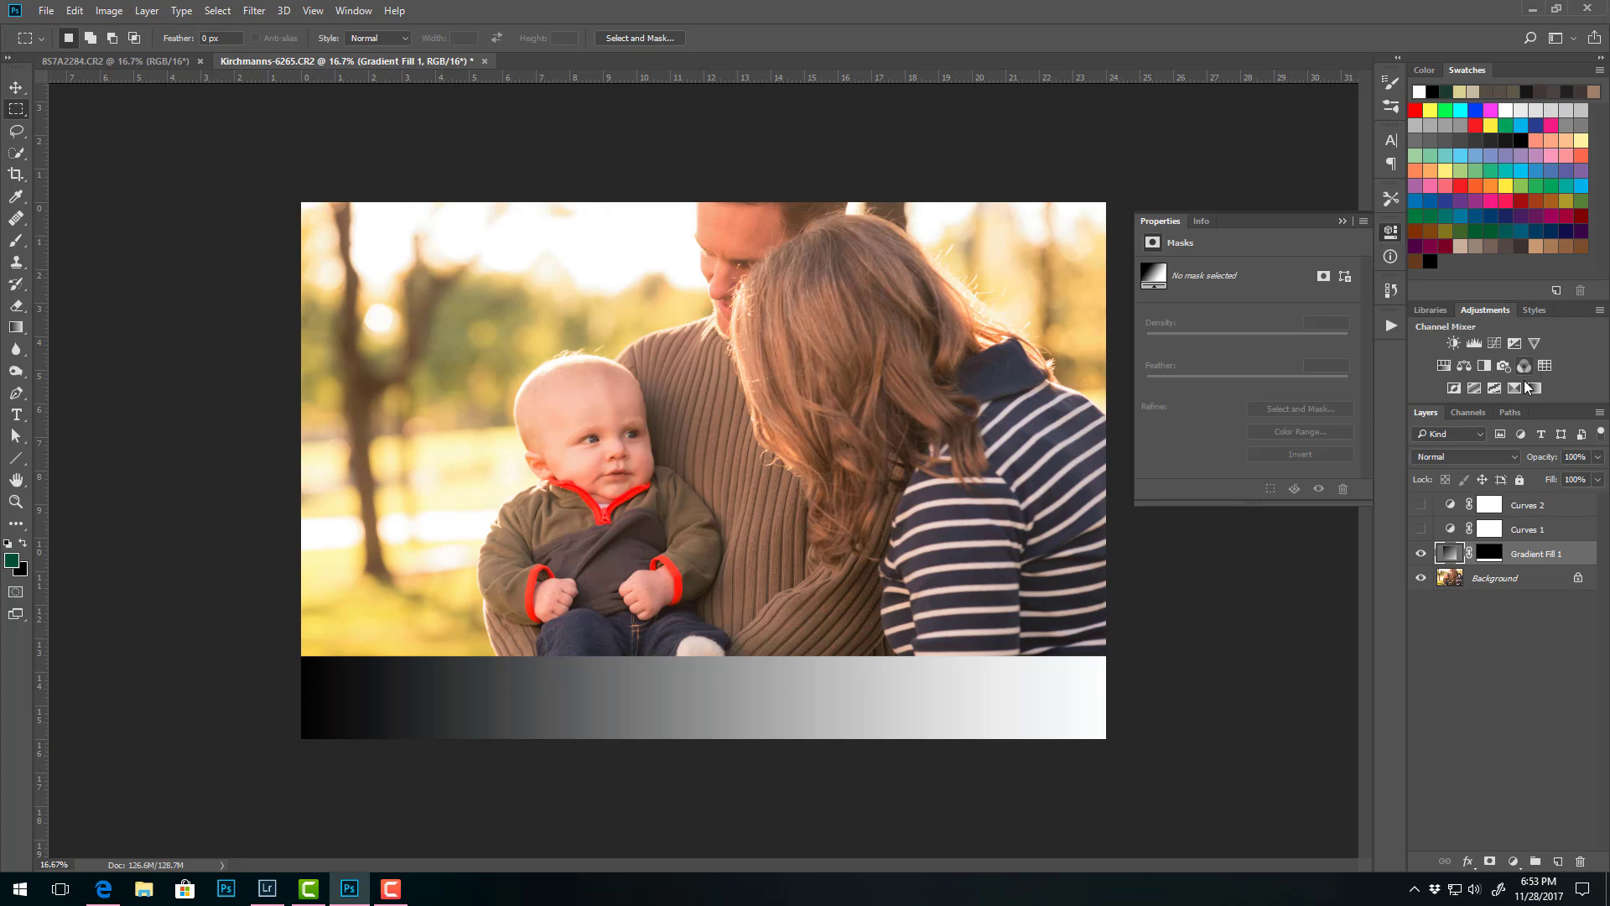
Try a Threshold adjustment layer above the gradient fill and delete it.
{"action": "left_click", "coordinate": [1492, 388]}
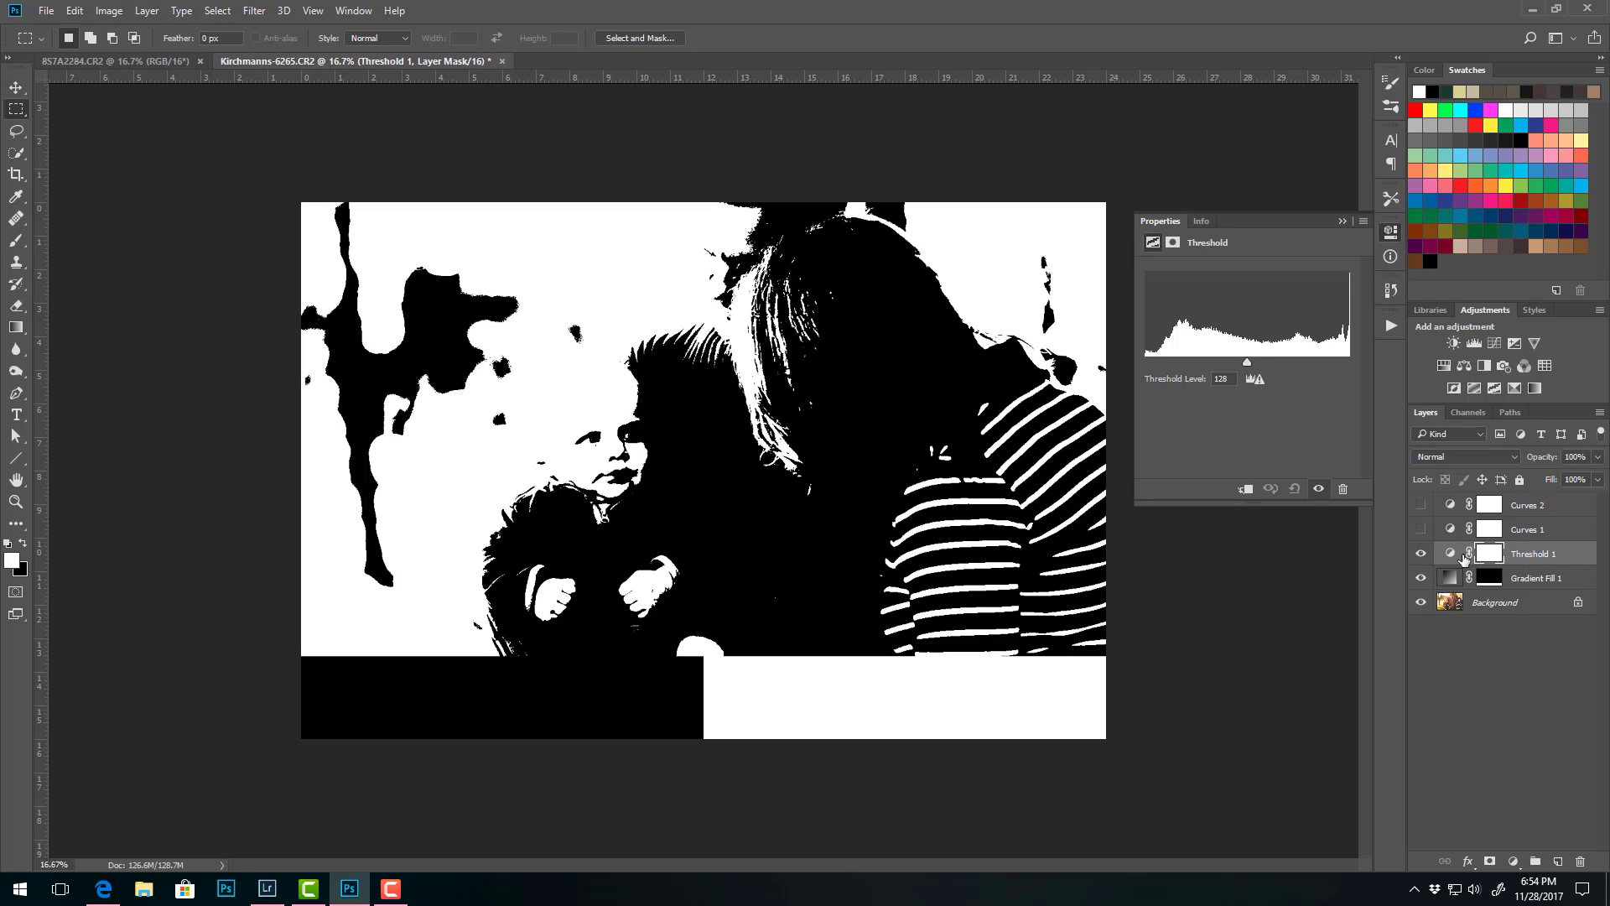
{"action": "left_click_drag", "start_coordinate": [1453, 558], "coordinate": [1580, 861]}
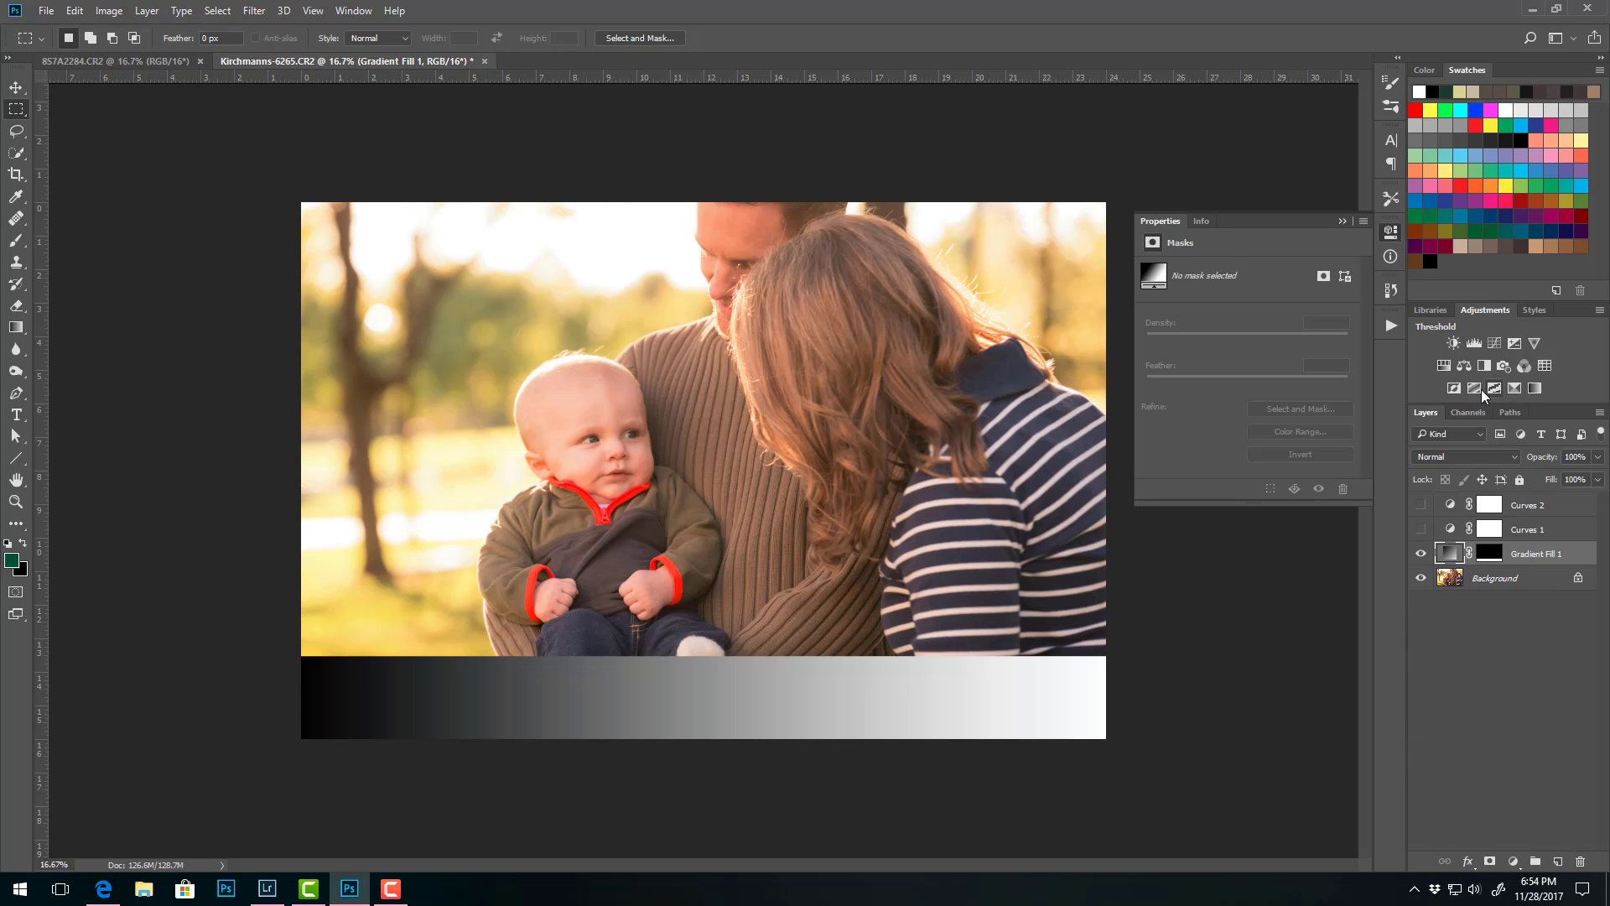
Add a Posterize adjustment clipped to the Gradient Fill 1 layer and set its levels to 9.
{"action": "left_click", "coordinate": [1474, 389]}
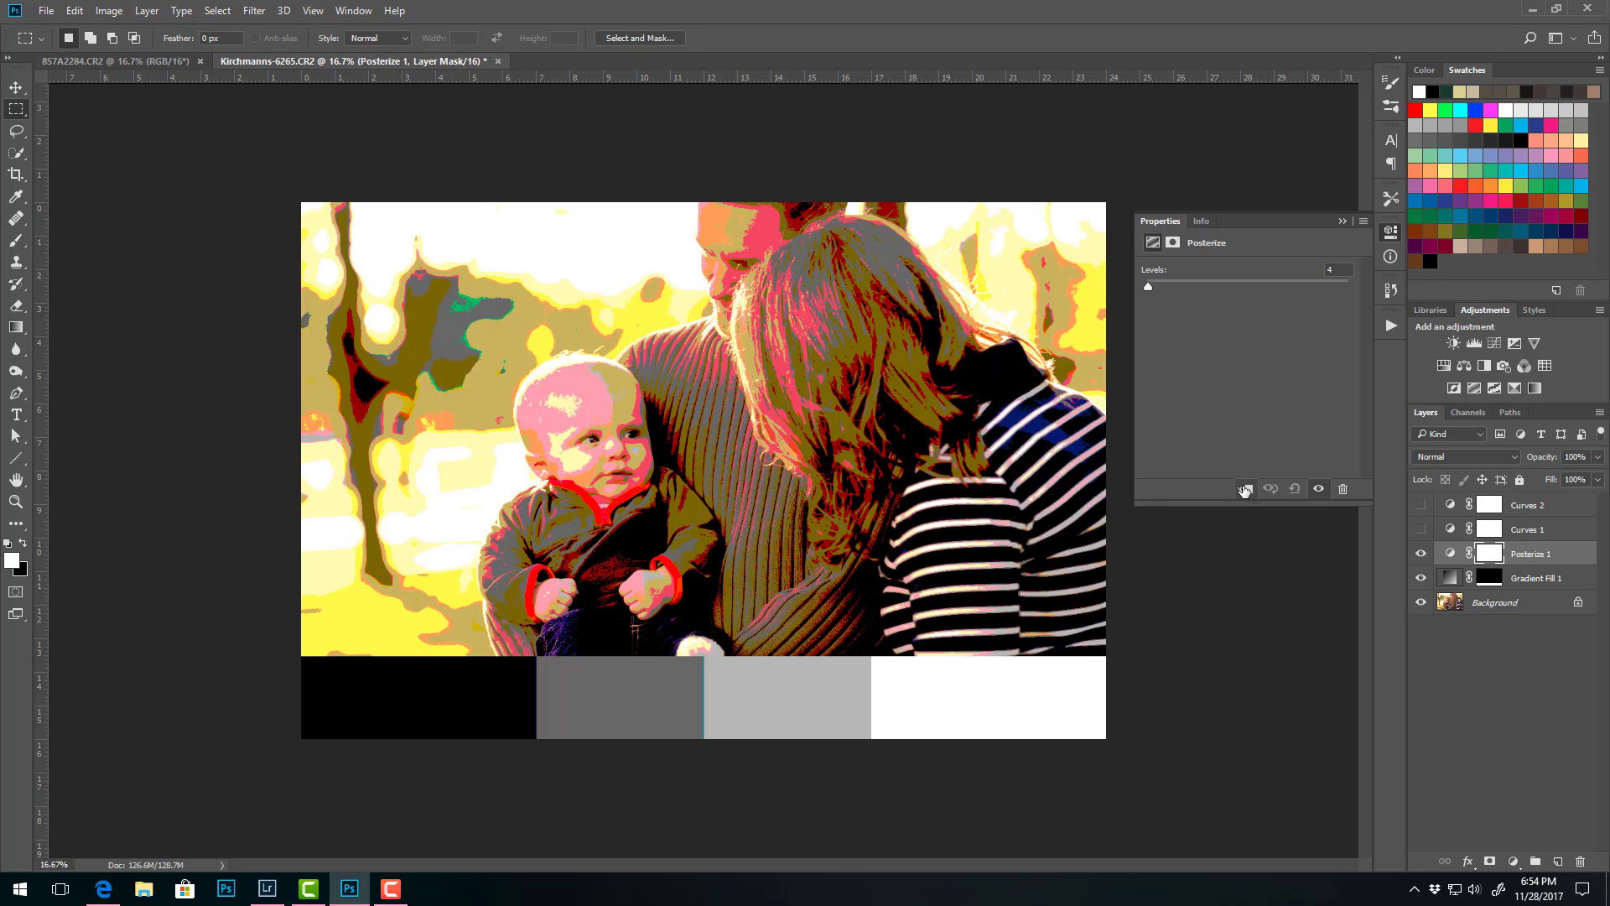
{"action": "left_click", "coordinate": [1567, 563], "text": "alt"}
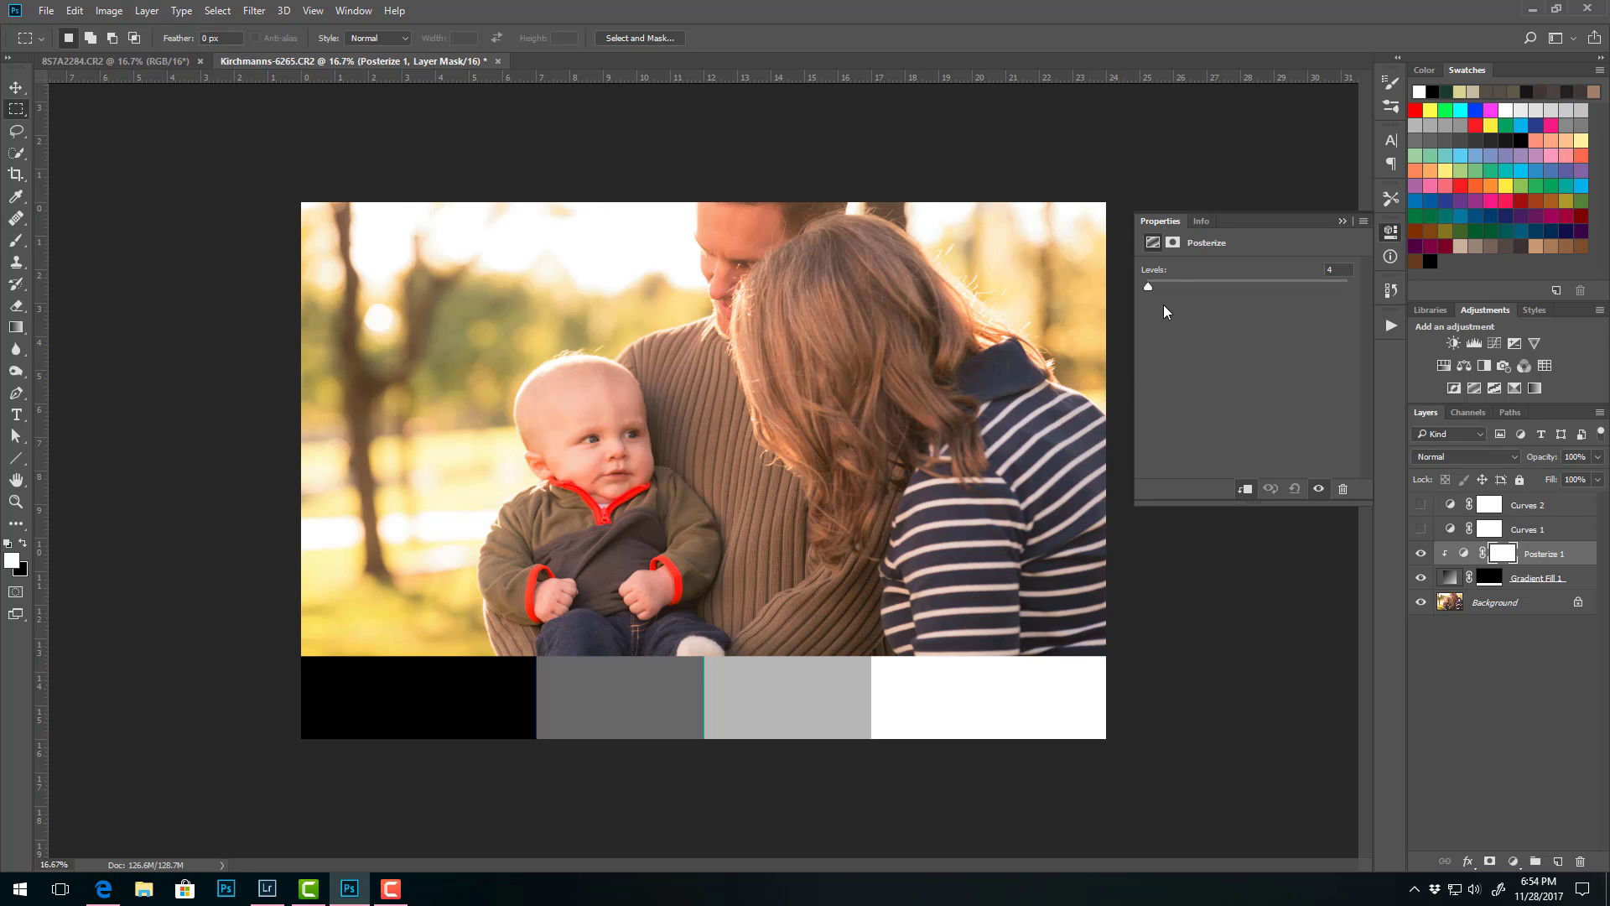
{"action": "left_click_drag", "start_coordinate": [1150, 288], "coordinate": [1149, 290]}
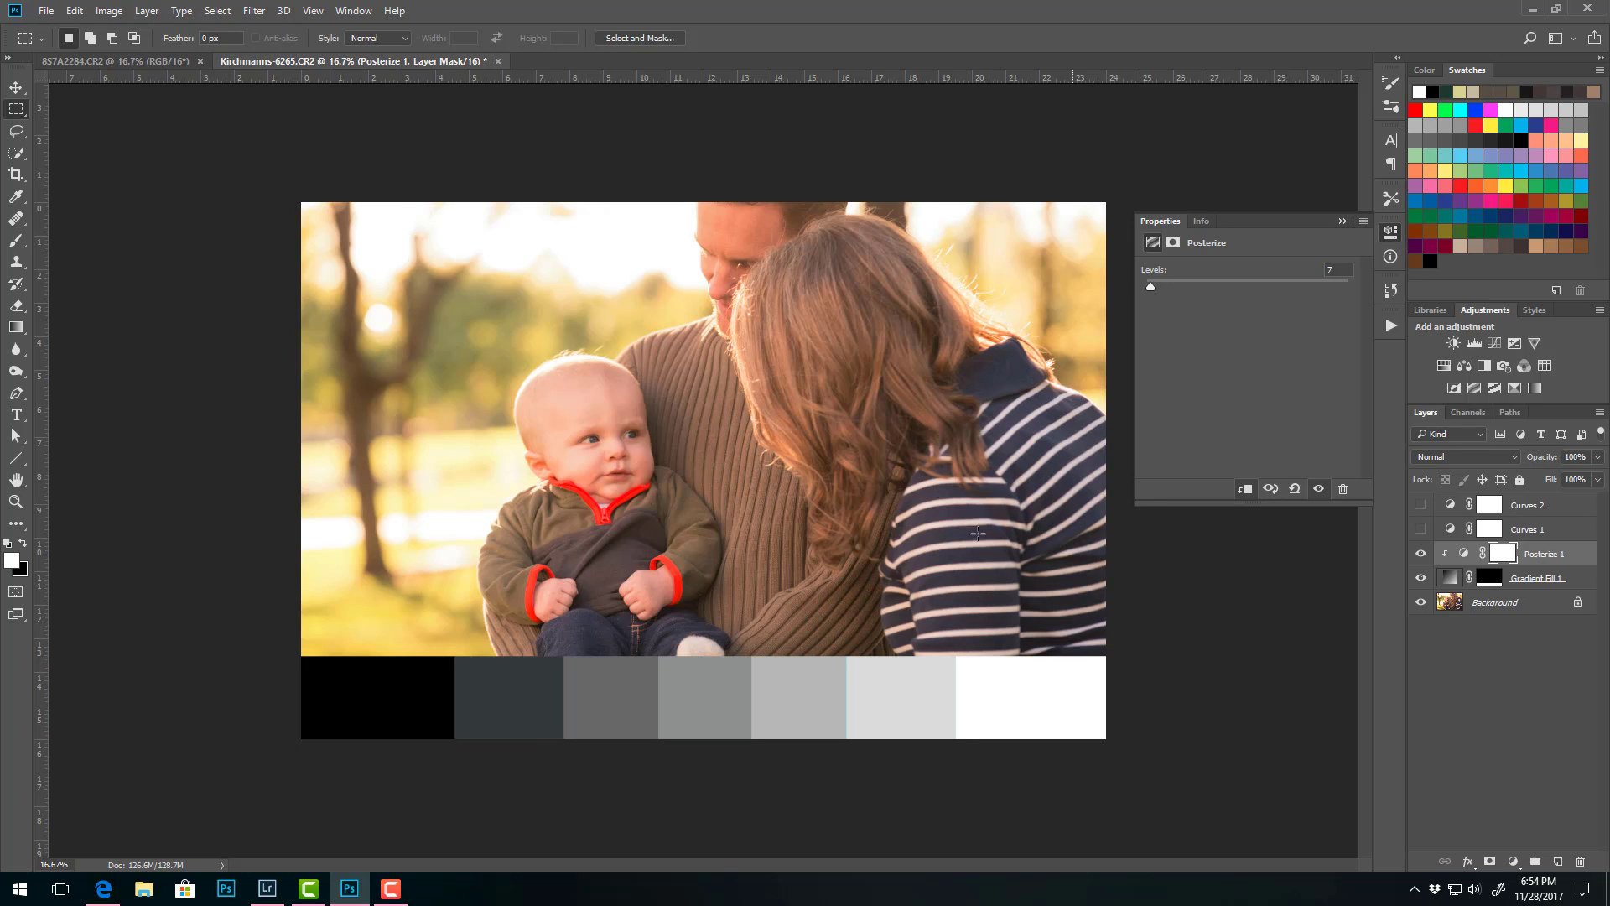
{"action": "left_click_drag", "start_coordinate": [1150, 289], "coordinate": [1151, 290]}
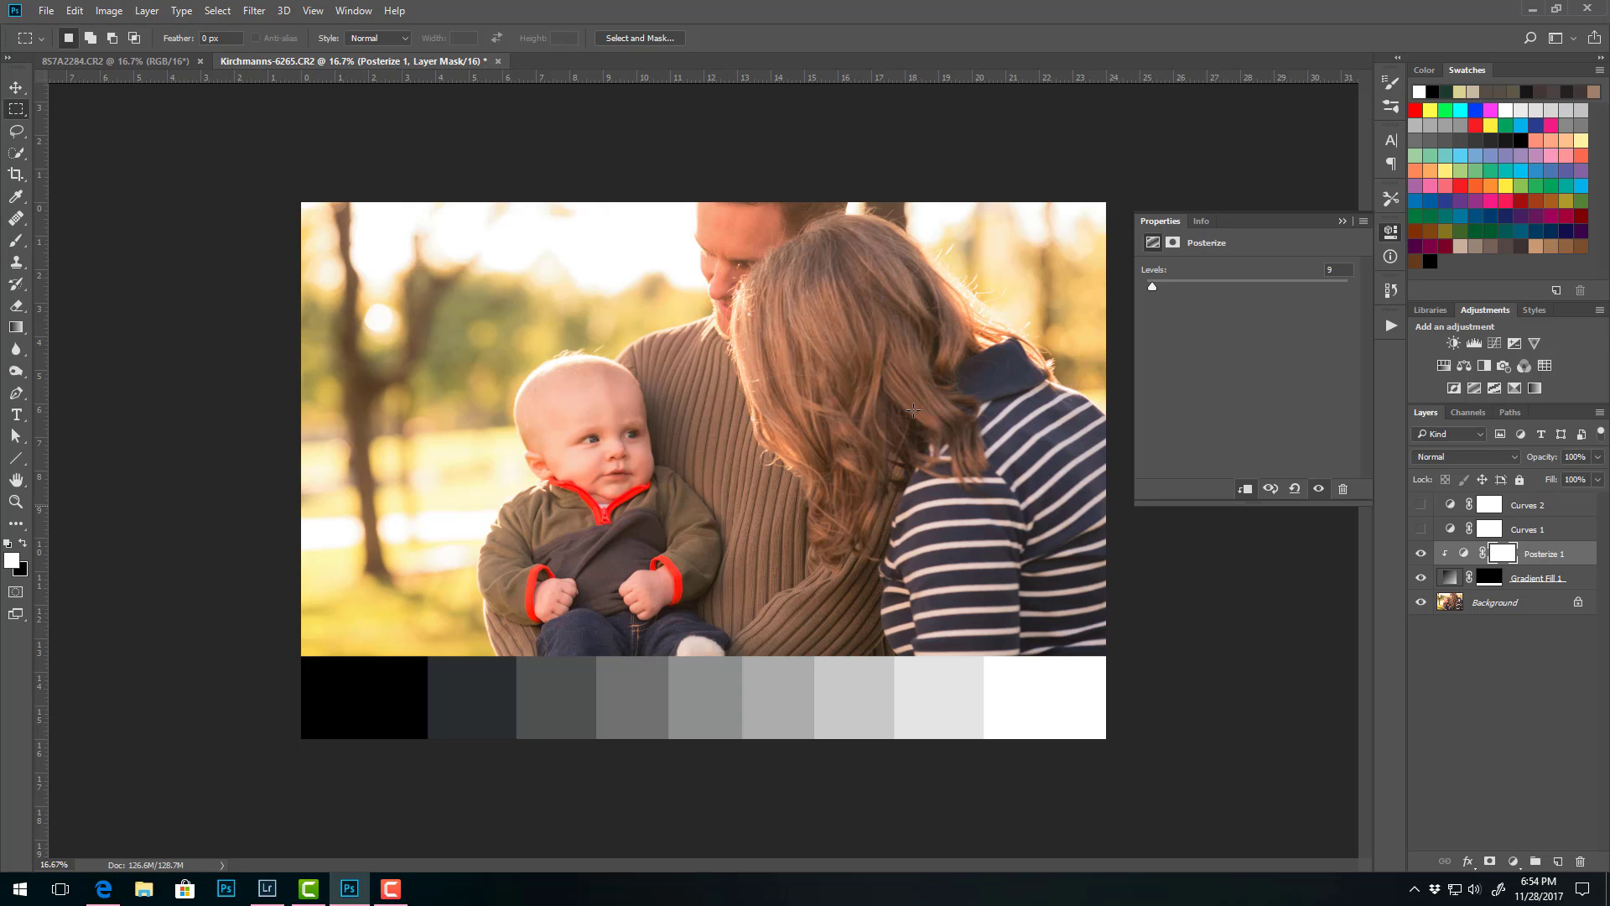
{"action": "left_click", "coordinate": [1344, 222]}
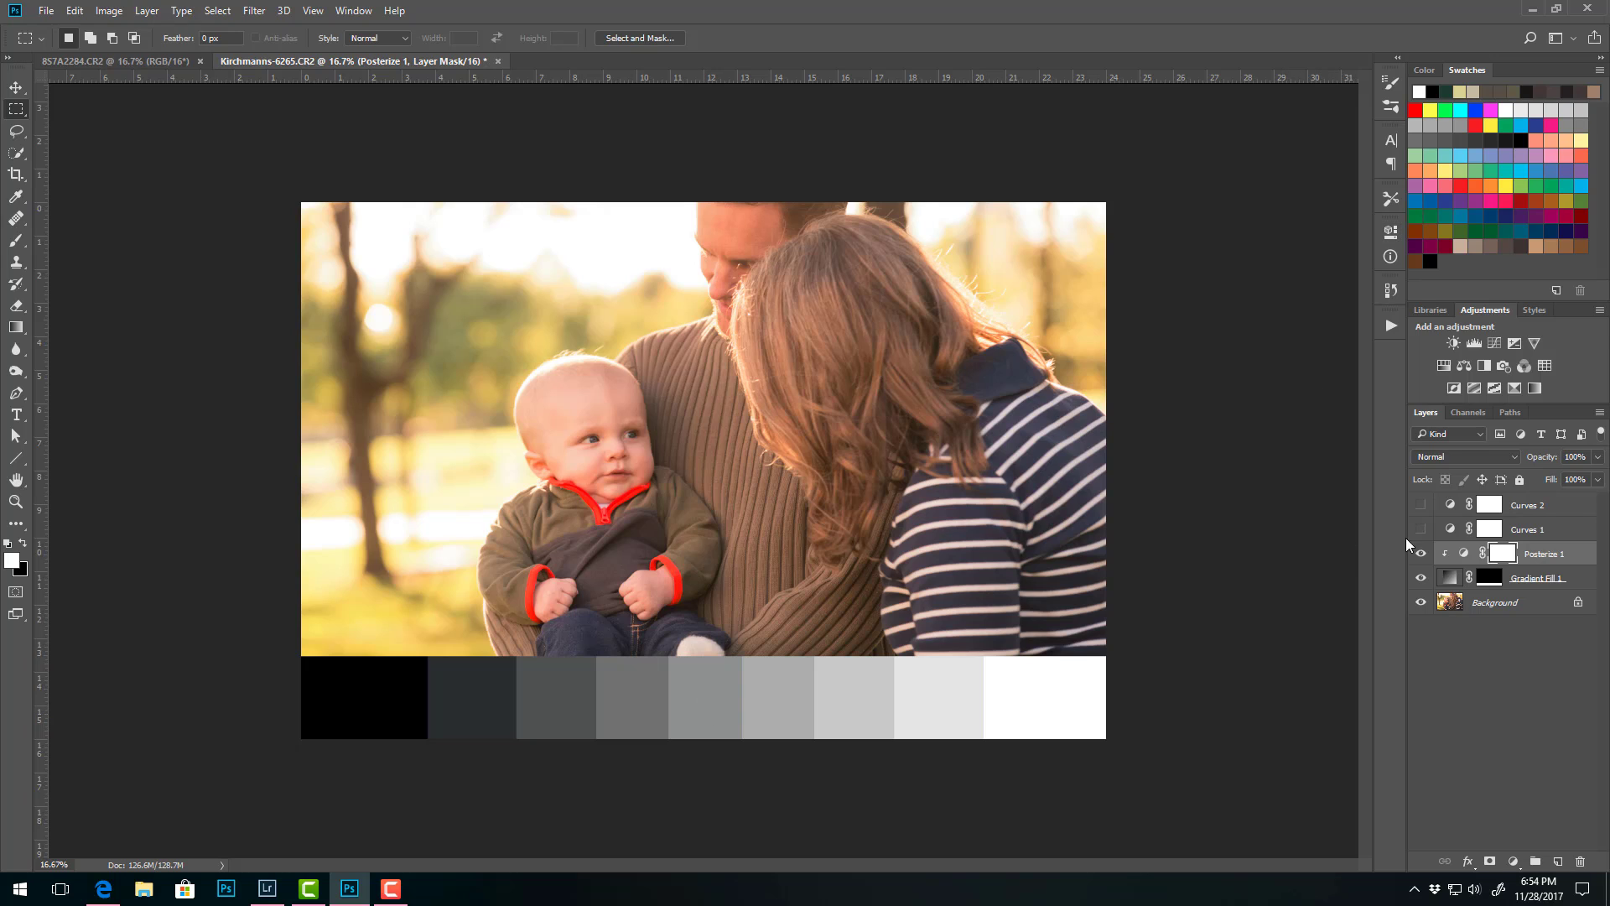
Show the Curves 2 layer, open its curve settings and activate the on-image adjustment tool.
{"action": "left_click", "coordinate": [1528, 506]}
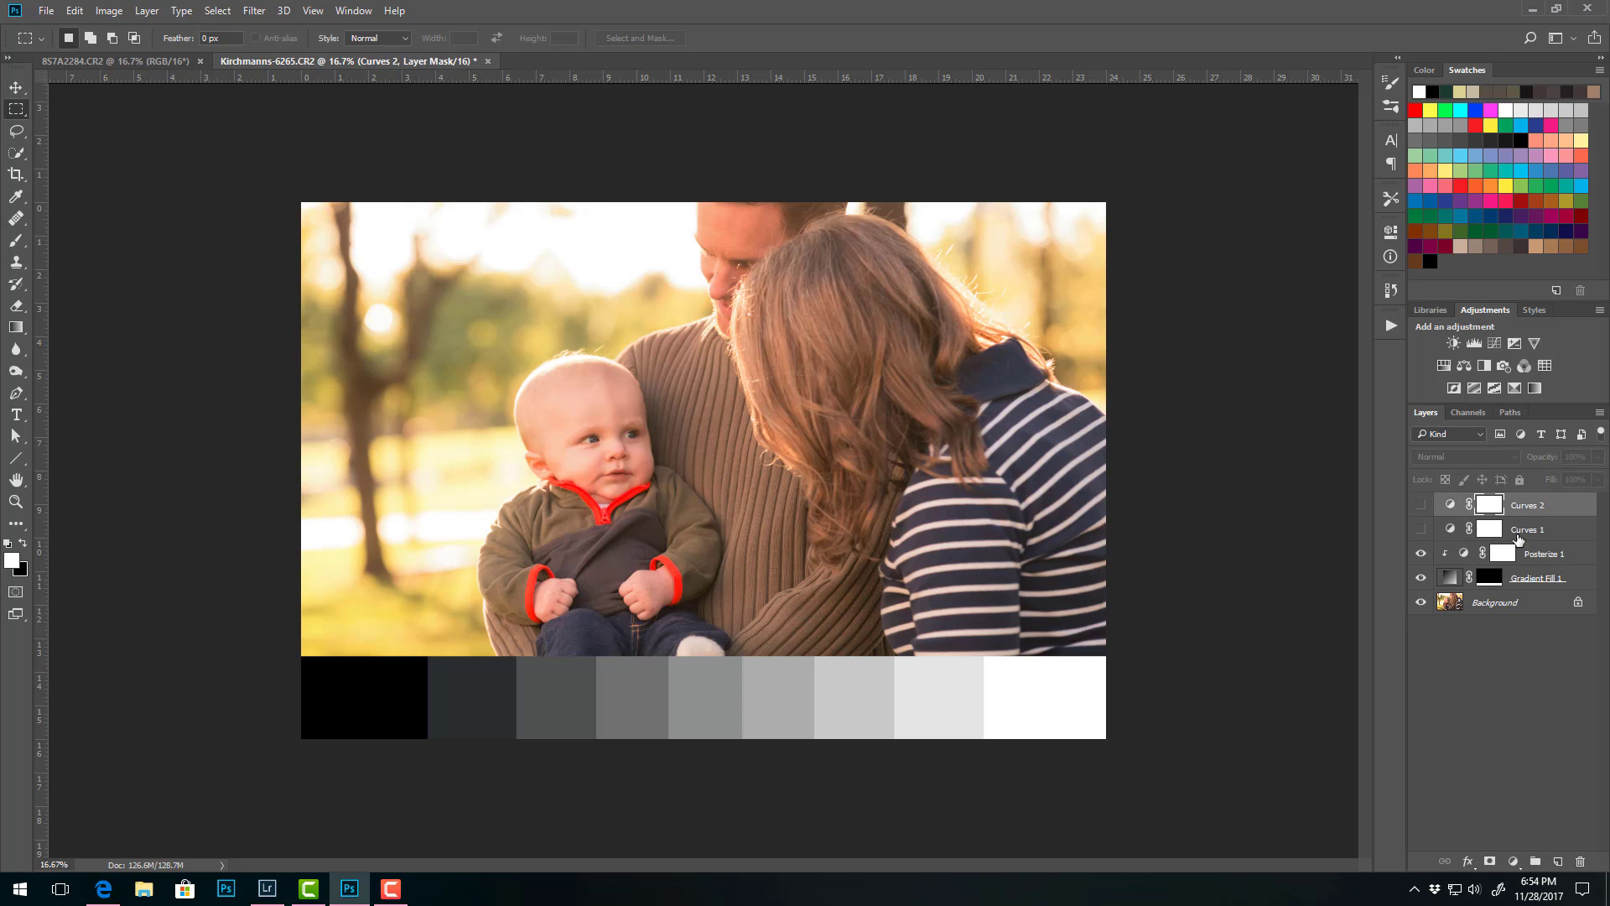
{"action": "double_click", "coordinate": [1453, 508]}
{"action": "left_click", "coordinate": [1420, 504]}
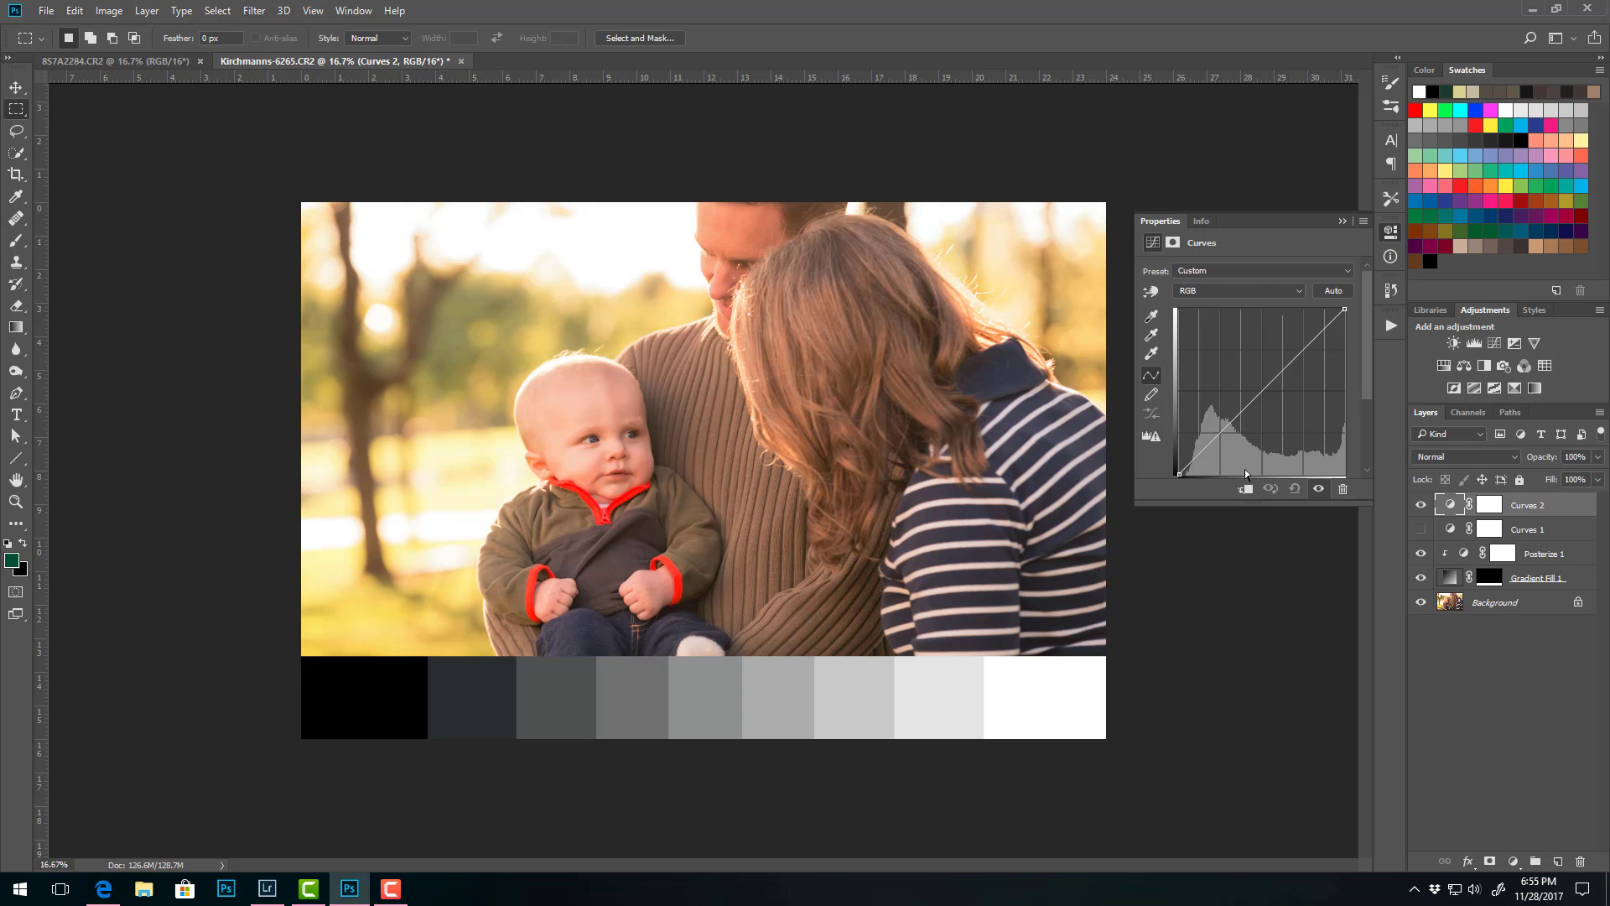
{"action": "left_click", "coordinate": [1150, 291]}
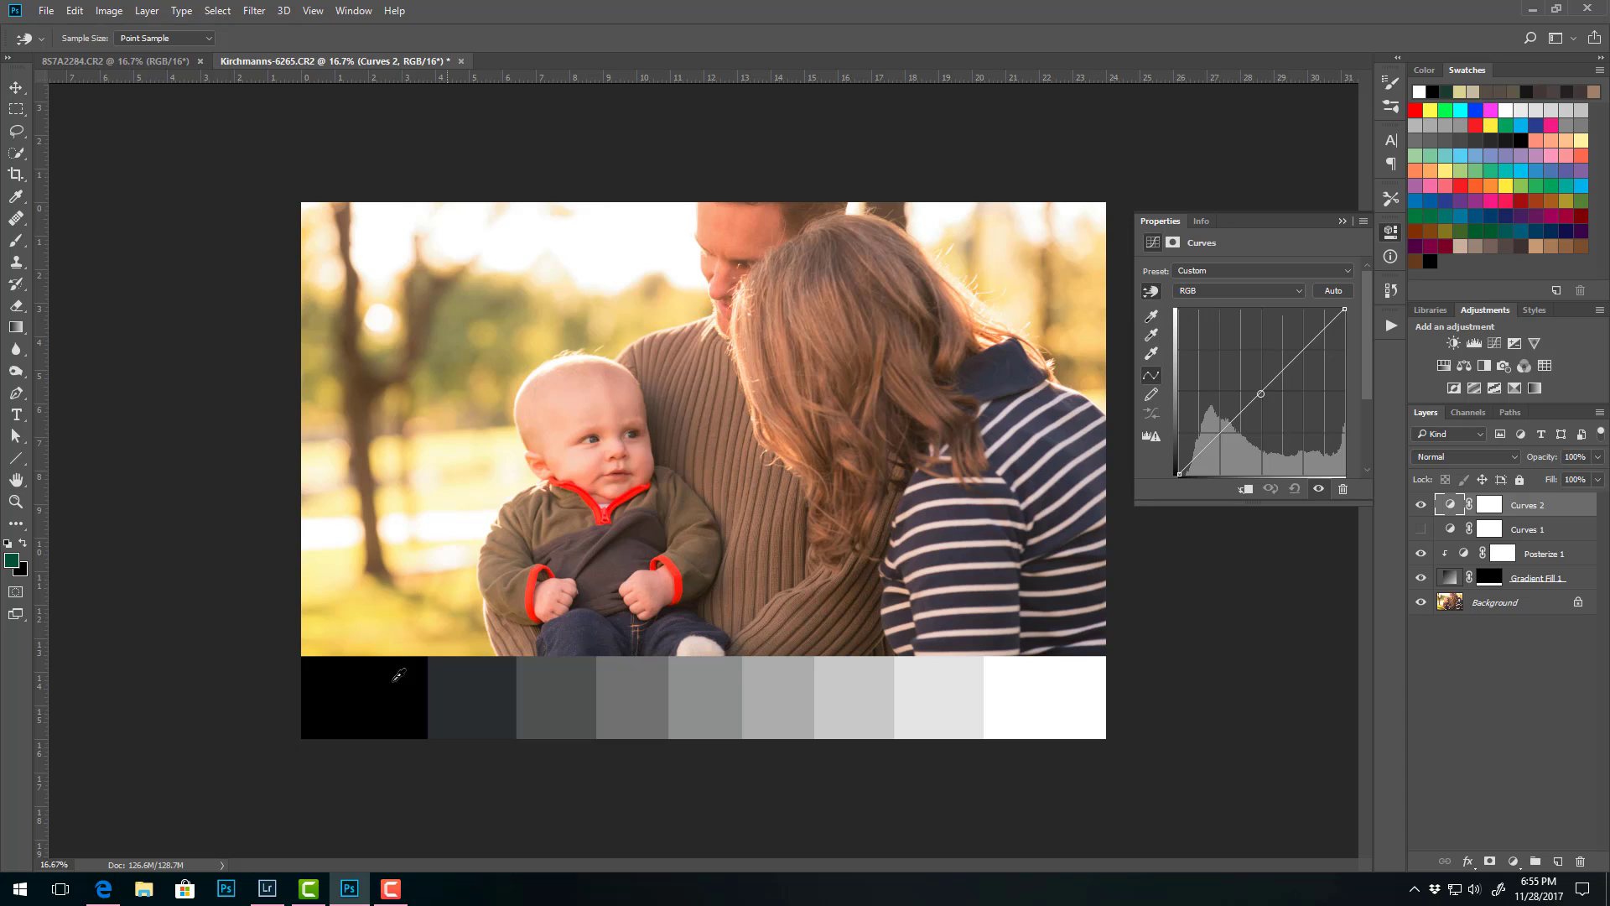
Lift the RGB black point from the strip's black patch and darken its light grey patch, keeping the white point at maximum.
{"action": "left_click_drag", "start_coordinate": [328, 694], "coordinate": [327, 668]}
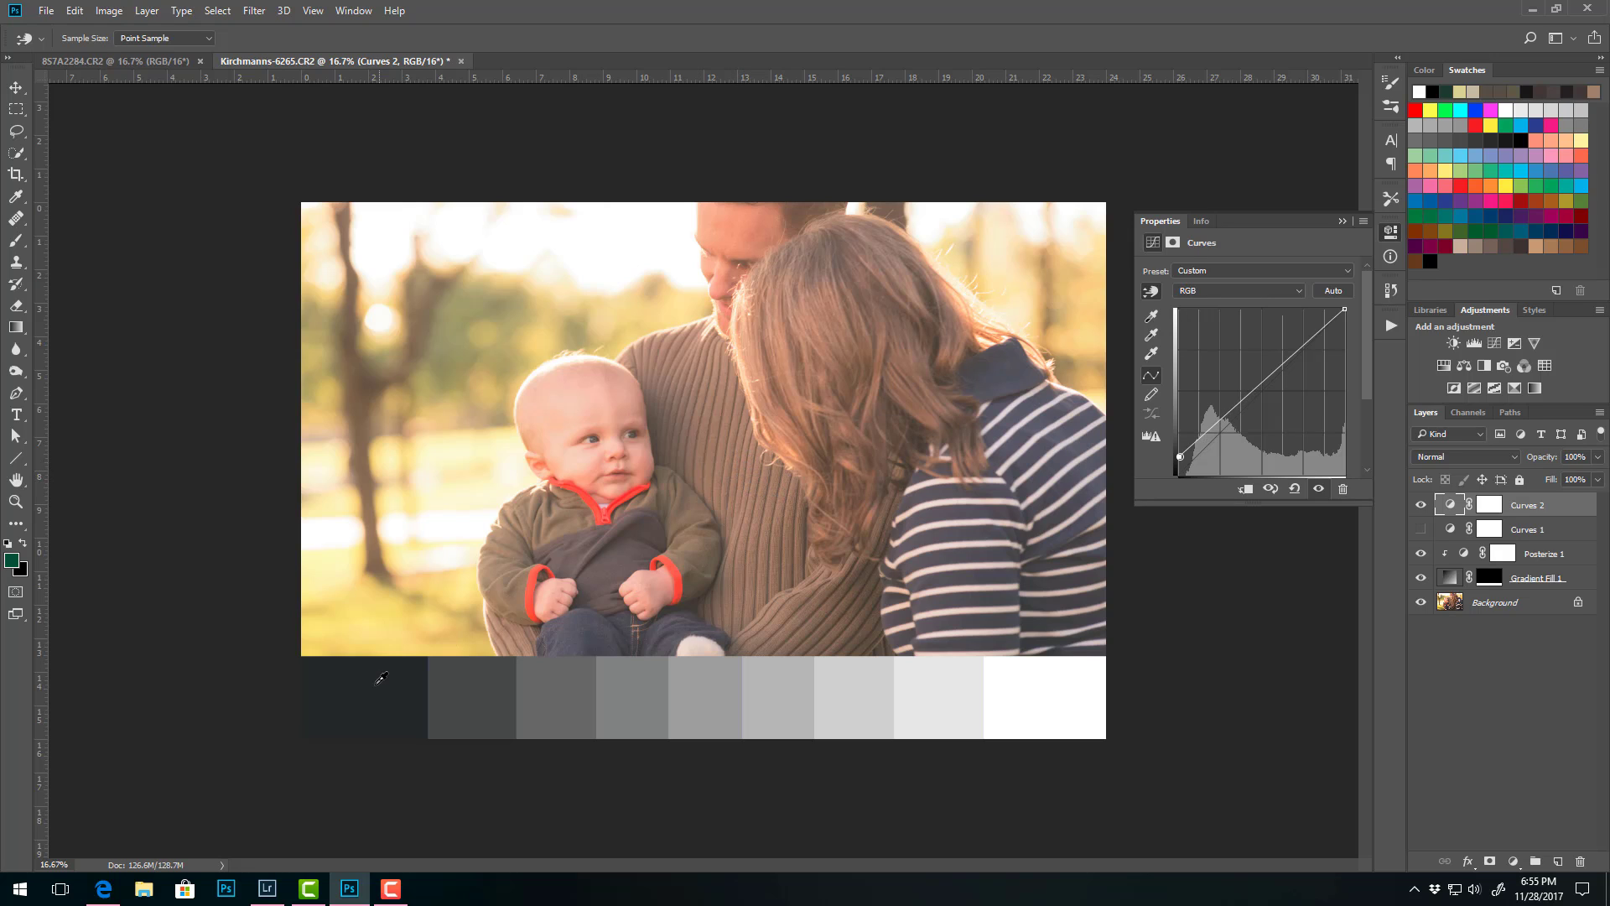
{"action": "left_click", "coordinate": [1152, 291]}
{"action": "mouse_move", "coordinate": [341, 690]}
{"action": "left_mouse_down"}
{"action": "mouse_move", "coordinate": [339, 706]}
{"action": "mouse_move", "coordinate": [338, 665]}
{"action": "mouse_move", "coordinate": [338, 707]}
{"action": "mouse_move", "coordinate": [336, 676]}
{"action": "left_mouse_up"}
{"action": "left_click_drag", "start_coordinate": [845, 686], "coordinate": [845, 709]}
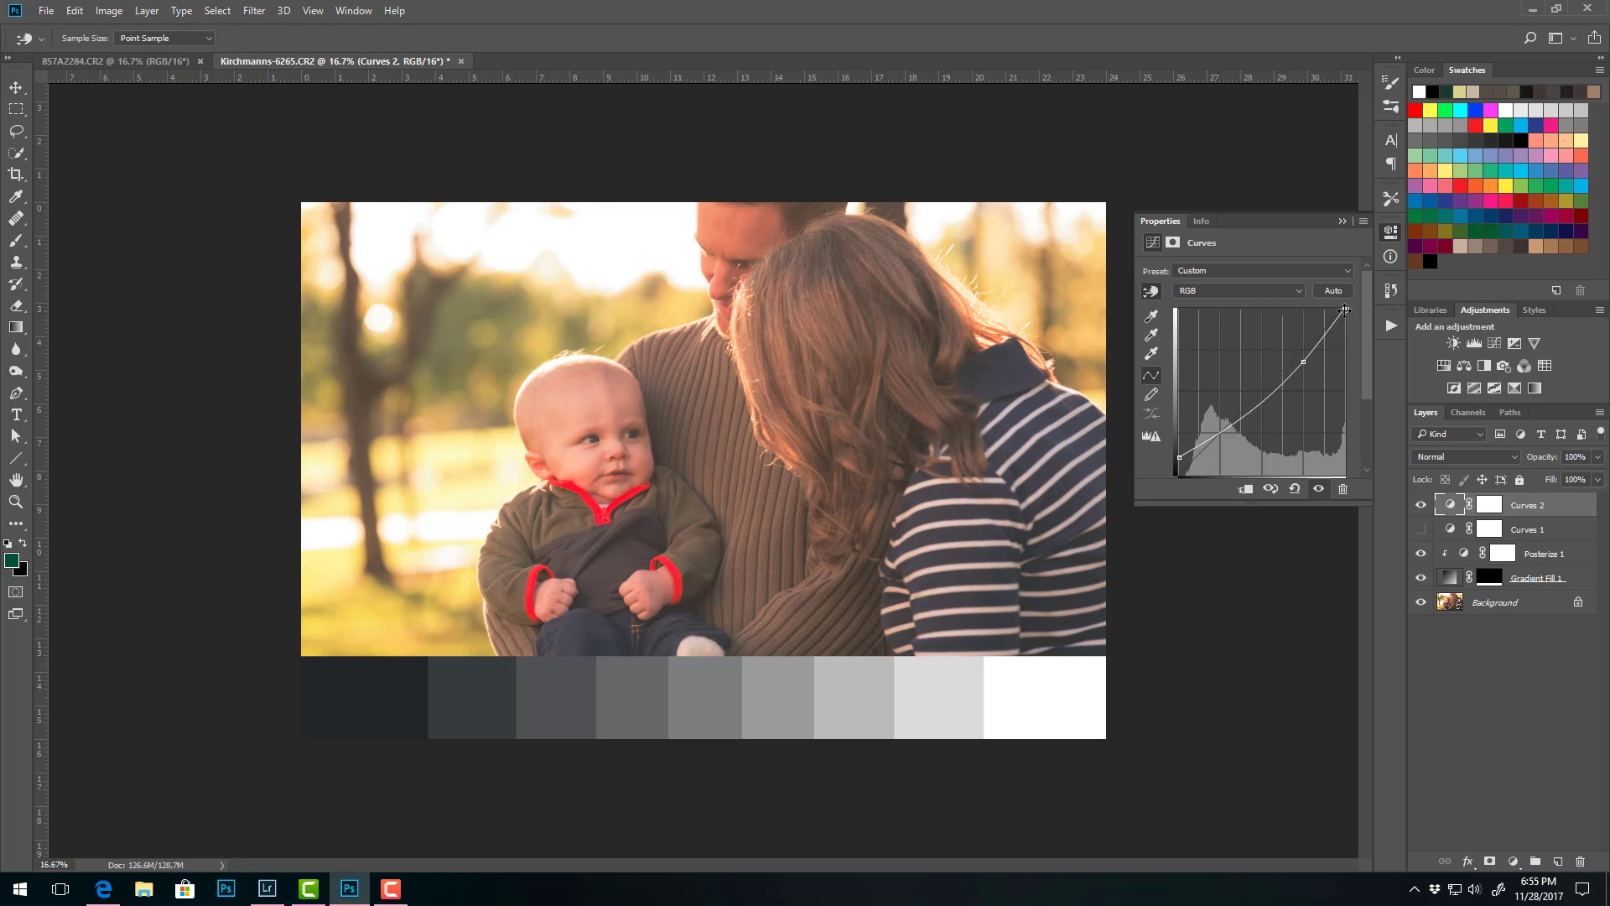
{"action": "mouse_move", "coordinate": [1345, 310]}
{"action": "left_mouse_down"}
{"action": "mouse_move", "coordinate": [1338, 327]}
{"action": "mouse_move", "coordinate": [1338, 294]}
{"action": "mouse_move", "coordinate": [1320, 291]}
{"action": "mouse_move", "coordinate": [1362, 310]}
{"action": "mouse_move", "coordinate": [1347, 323]}
{"action": "mouse_move", "coordinate": [1363, 340]}
{"action": "mouse_move", "coordinate": [1351, 309]}
{"action": "left_mouse_up"}
Try lowering and raising the Red channel midtones from the strip's middle grey patch.
{"action": "left_click", "coordinate": [1296, 292]}
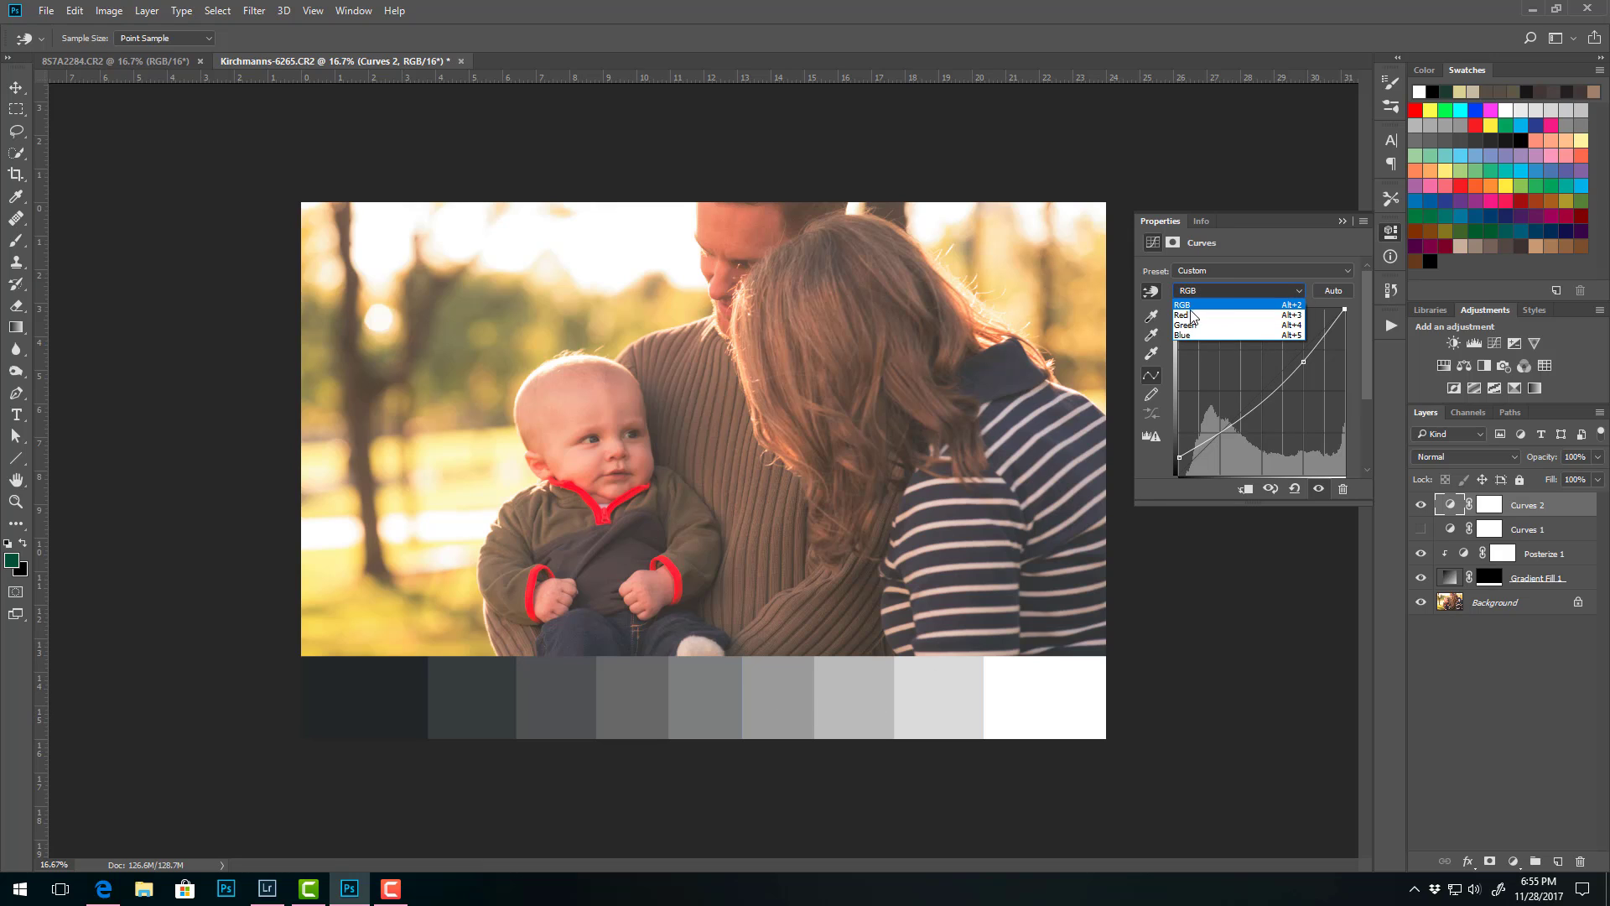
{"action": "left_click", "coordinate": [1195, 305]}
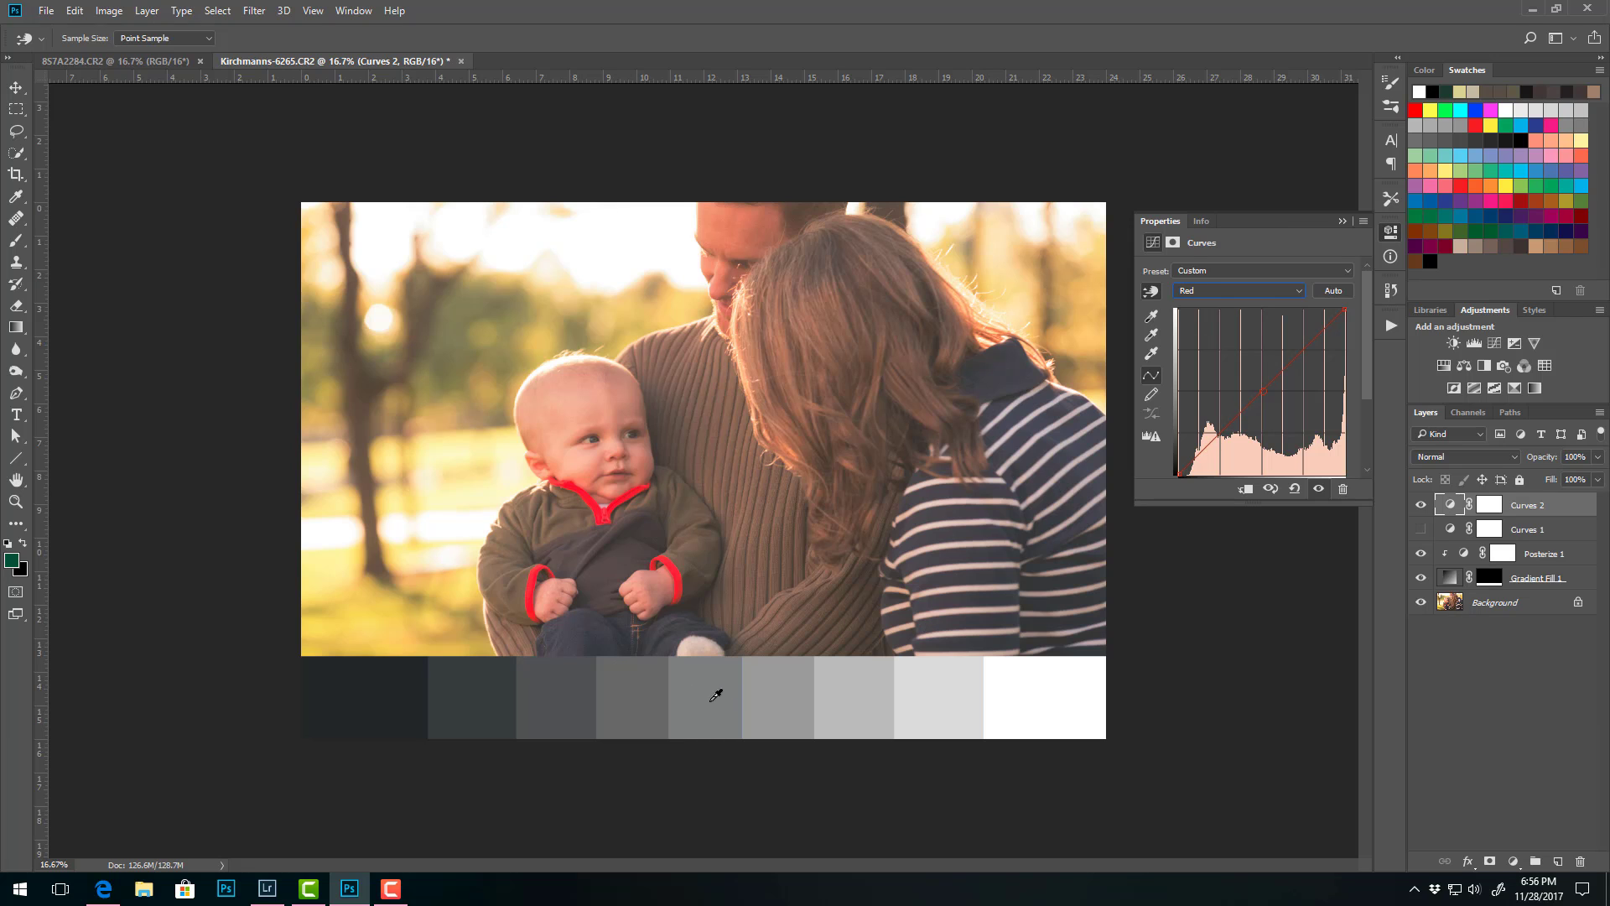
{"action": "left_click_drag", "start_coordinate": [712, 695], "coordinate": [712, 771]}
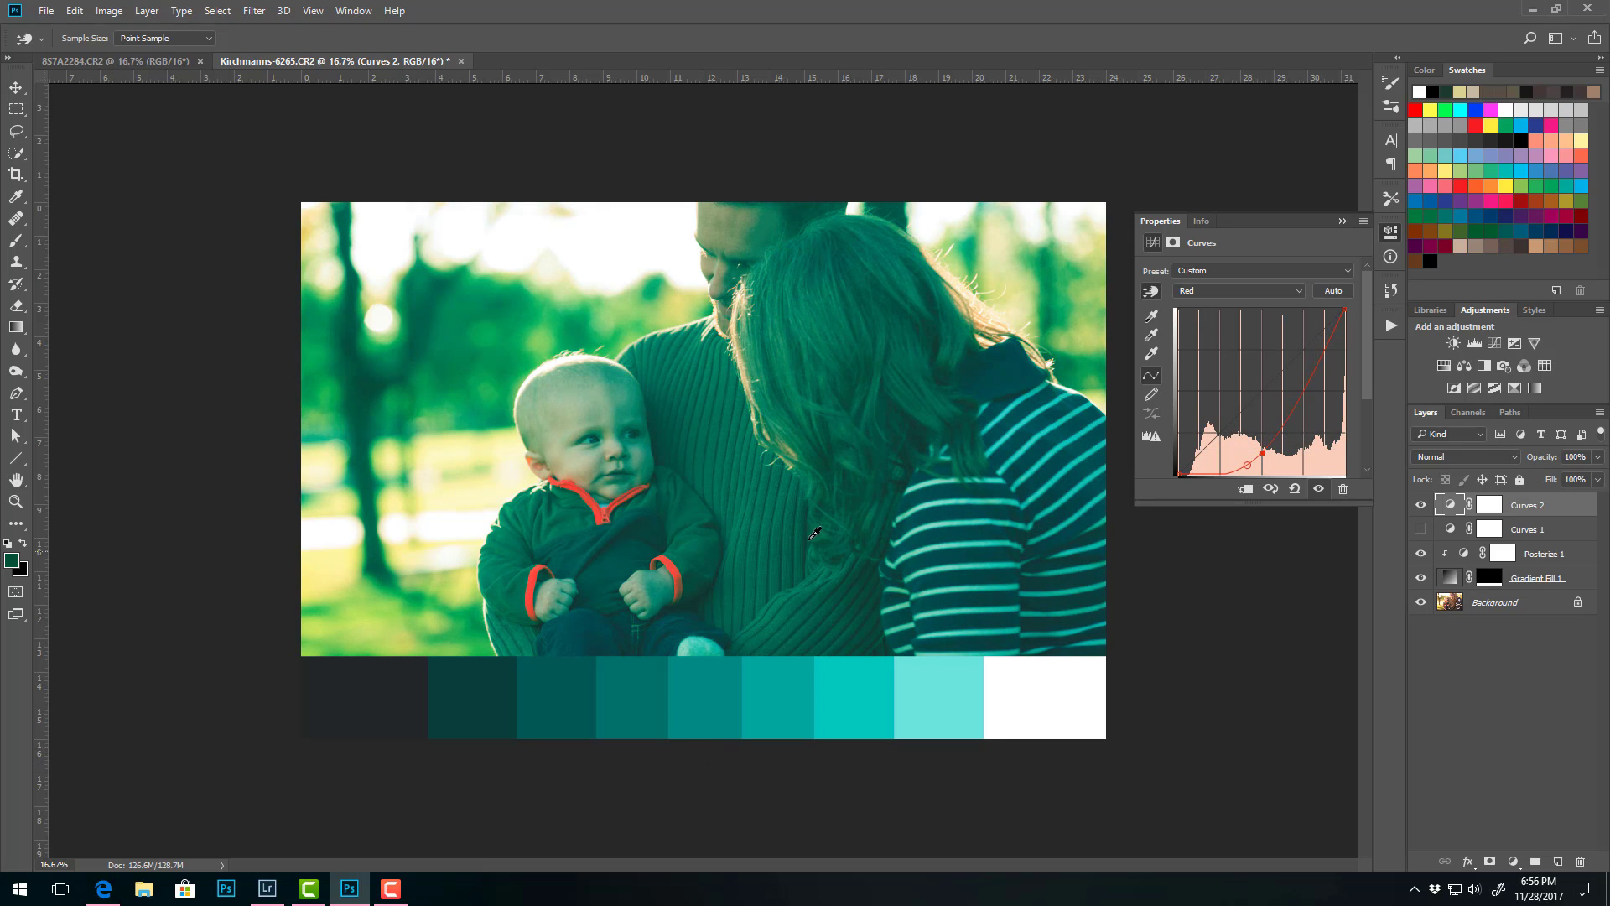
{"action": "left_click_drag", "start_coordinate": [713, 690], "coordinate": [718, 612]}
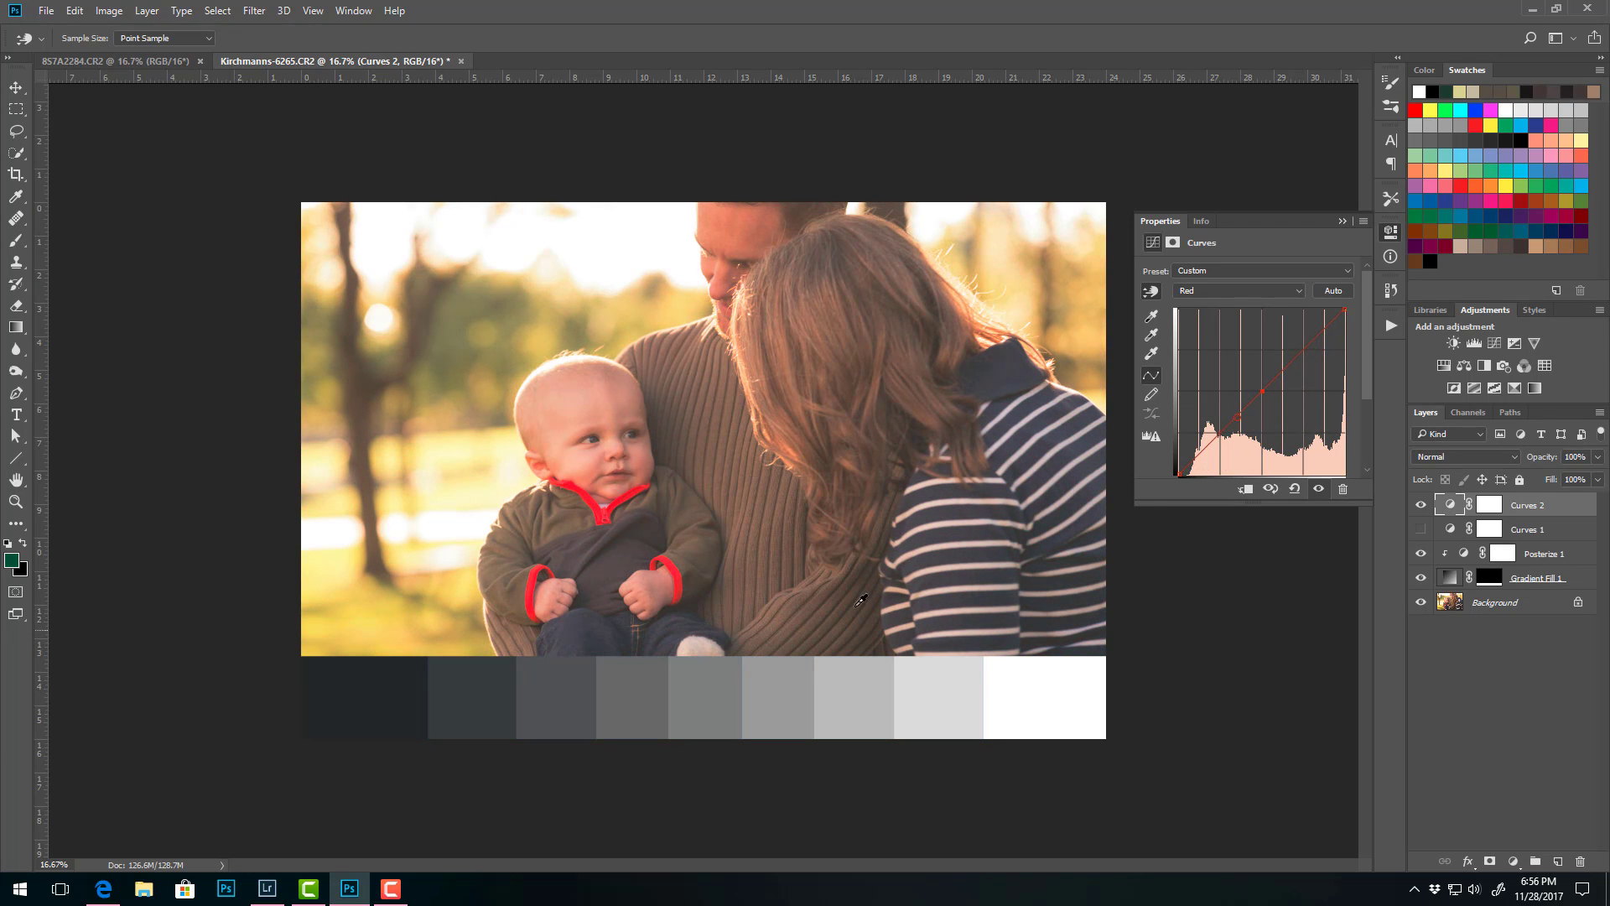
Try tinting the strip's middle grey patch with slight Green and Blue channel midtone adjustments.
{"action": "left_click", "coordinate": [1296, 294]}
{"action": "left_click", "coordinate": [1207, 320]}
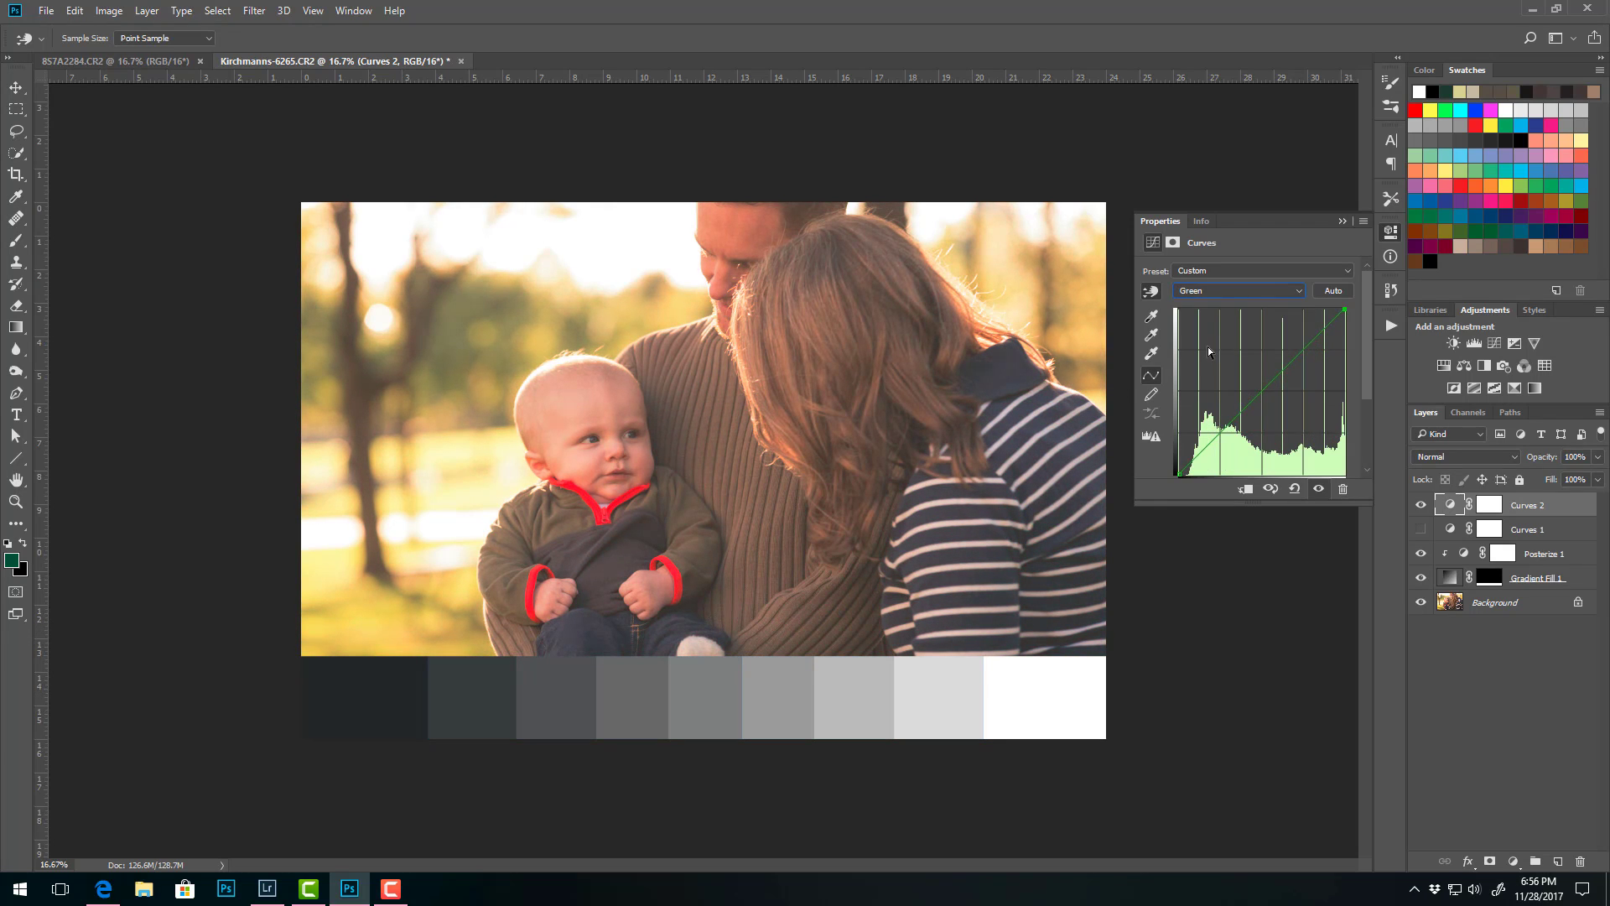
{"action": "mouse_move", "coordinate": [708, 671]}
{"action": "left_mouse_down"}
{"action": "mouse_move", "coordinate": [708, 646]}
{"action": "mouse_move", "coordinate": [709, 735]}
{"action": "mouse_move", "coordinate": [730, 671]}
{"action": "left_mouse_up"}
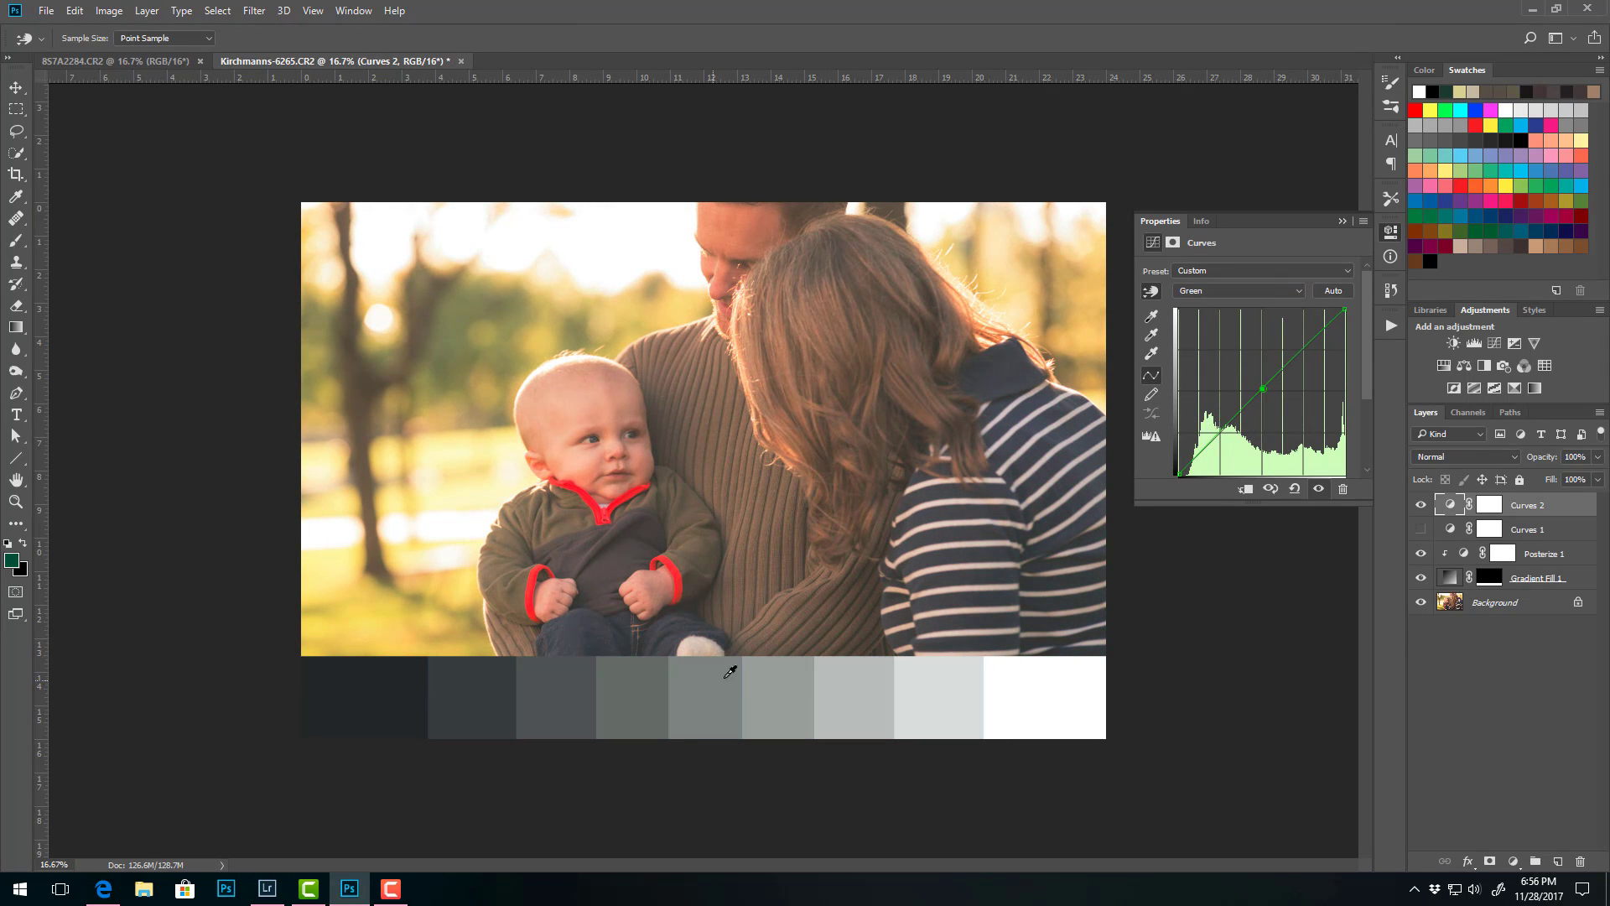
{"action": "left_click", "coordinate": [1255, 335]}
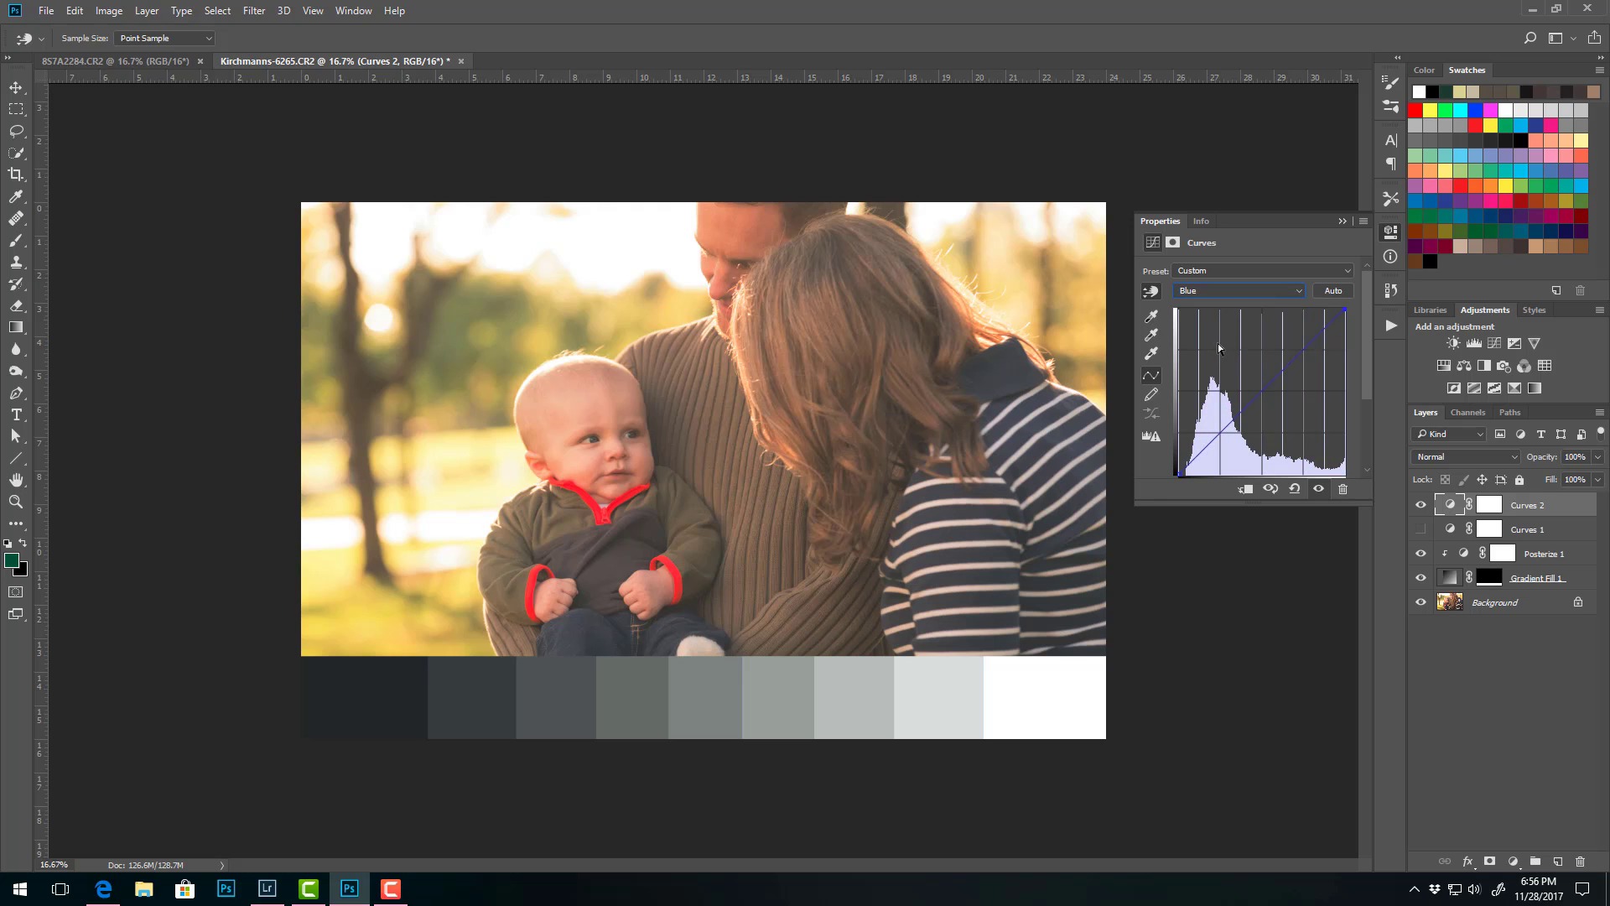
{"action": "mouse_move", "coordinate": [699, 702]}
{"action": "left_mouse_down"}
{"action": "mouse_move", "coordinate": [704, 643]}
{"action": "mouse_move", "coordinate": [701, 776]}
{"action": "mouse_move", "coordinate": [713, 693]}
{"action": "mouse_move", "coordinate": [718, 705]}
{"action": "left_mouse_up"}
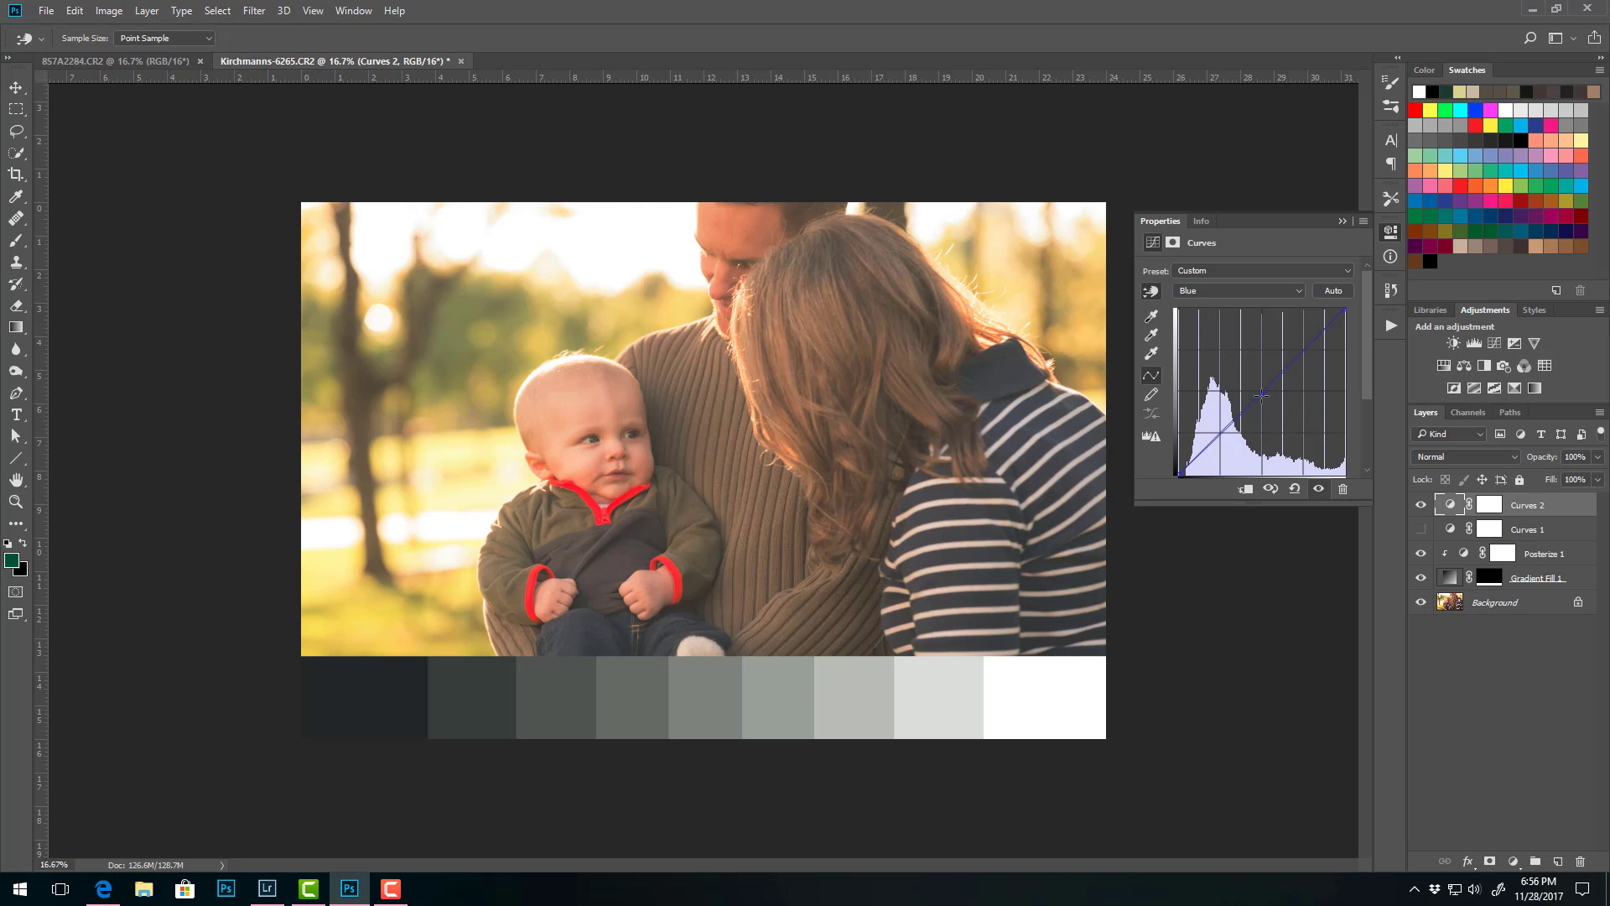
Remove the midtone points from the Blue and Green channel curves.
{"action": "left_click_drag", "start_coordinate": [1263, 396], "coordinate": [1250, 476]}
{"action": "left_click", "coordinate": [1259, 291]}
{"action": "left_click", "coordinate": [1249, 316]}
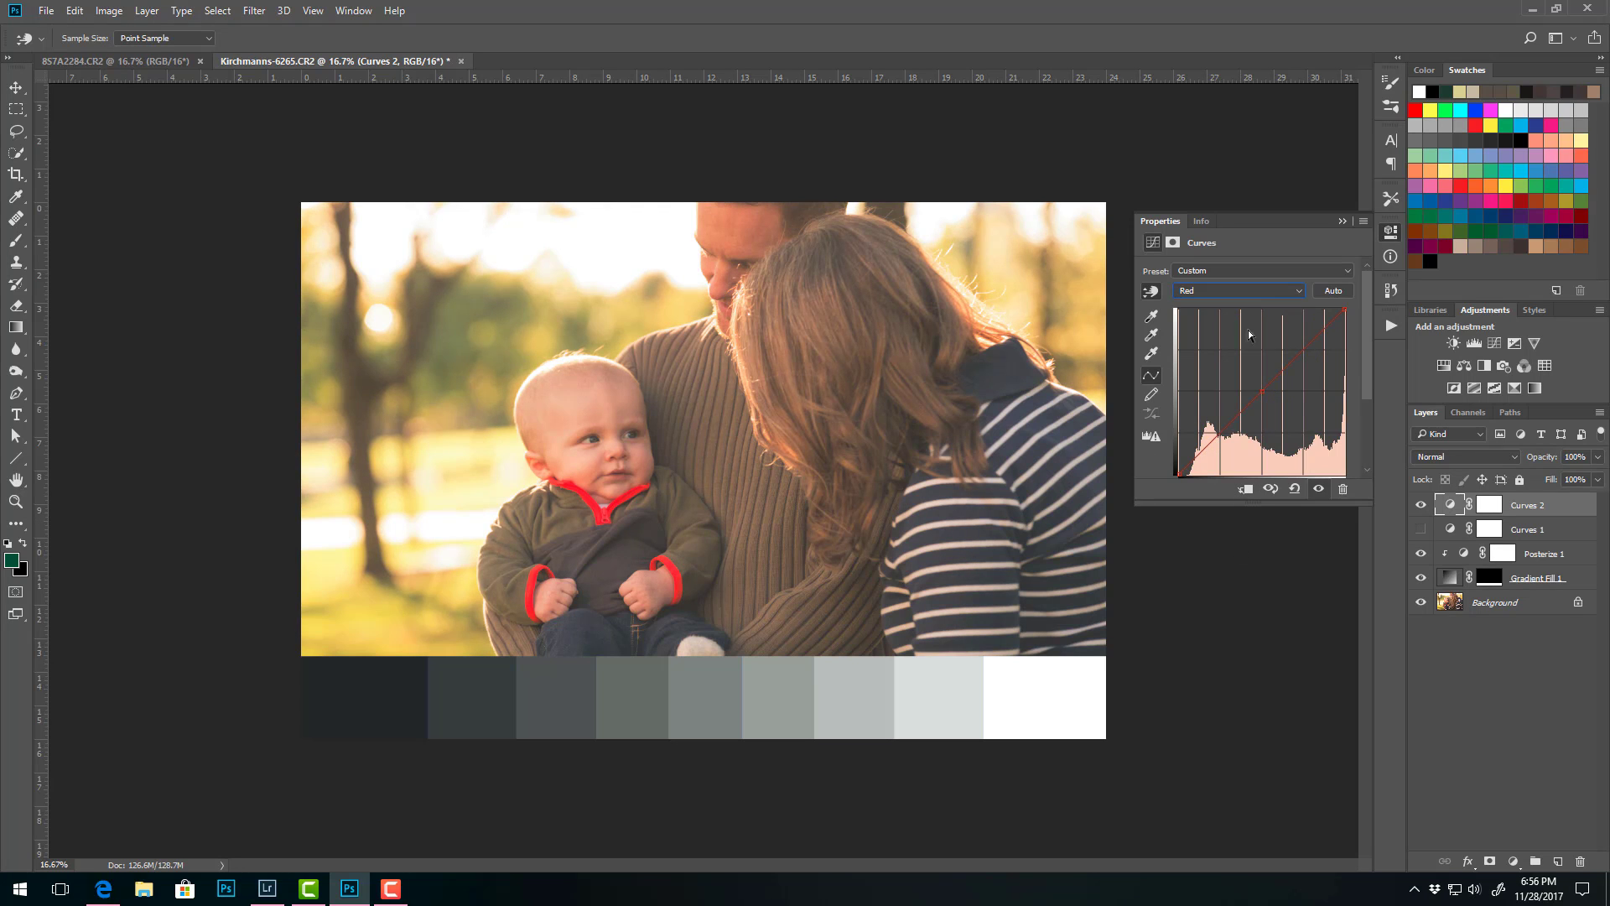
{"action": "left_click", "coordinate": [1260, 293]}
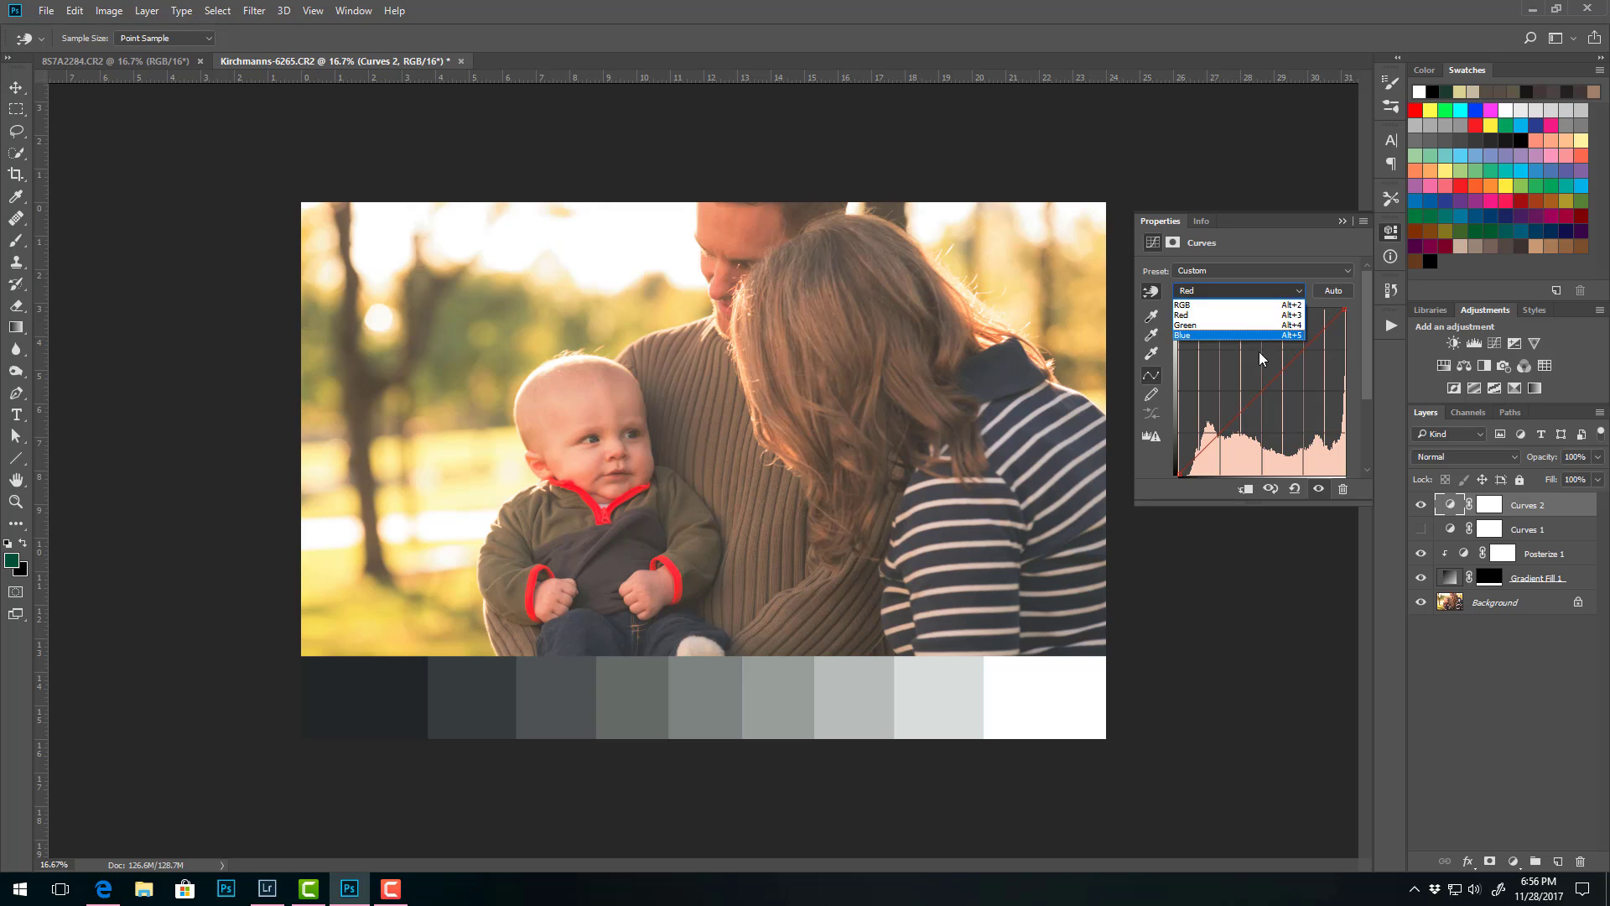
{"action": "left_click", "coordinate": [1232, 324]}
{"action": "left_click_drag", "start_coordinate": [1260, 387], "coordinate": [1267, 537]}
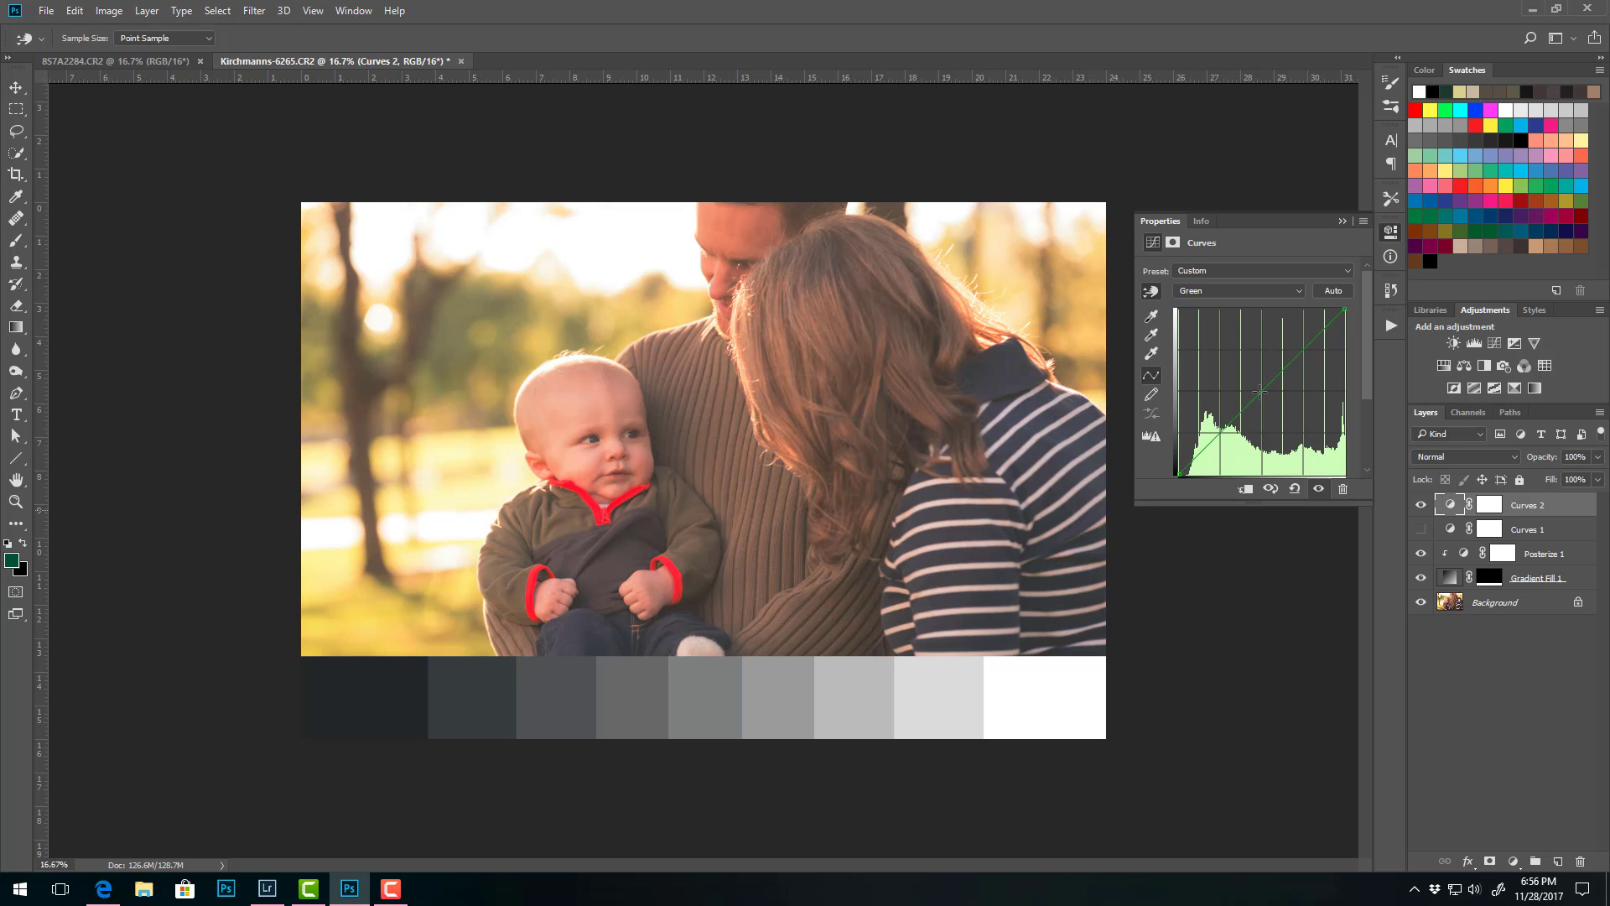
In the Red channel, reduce red in the lighter tones using the father's forehead and raise it in the strip's dark grey patch.
{"action": "left_click", "coordinate": [1296, 291]}
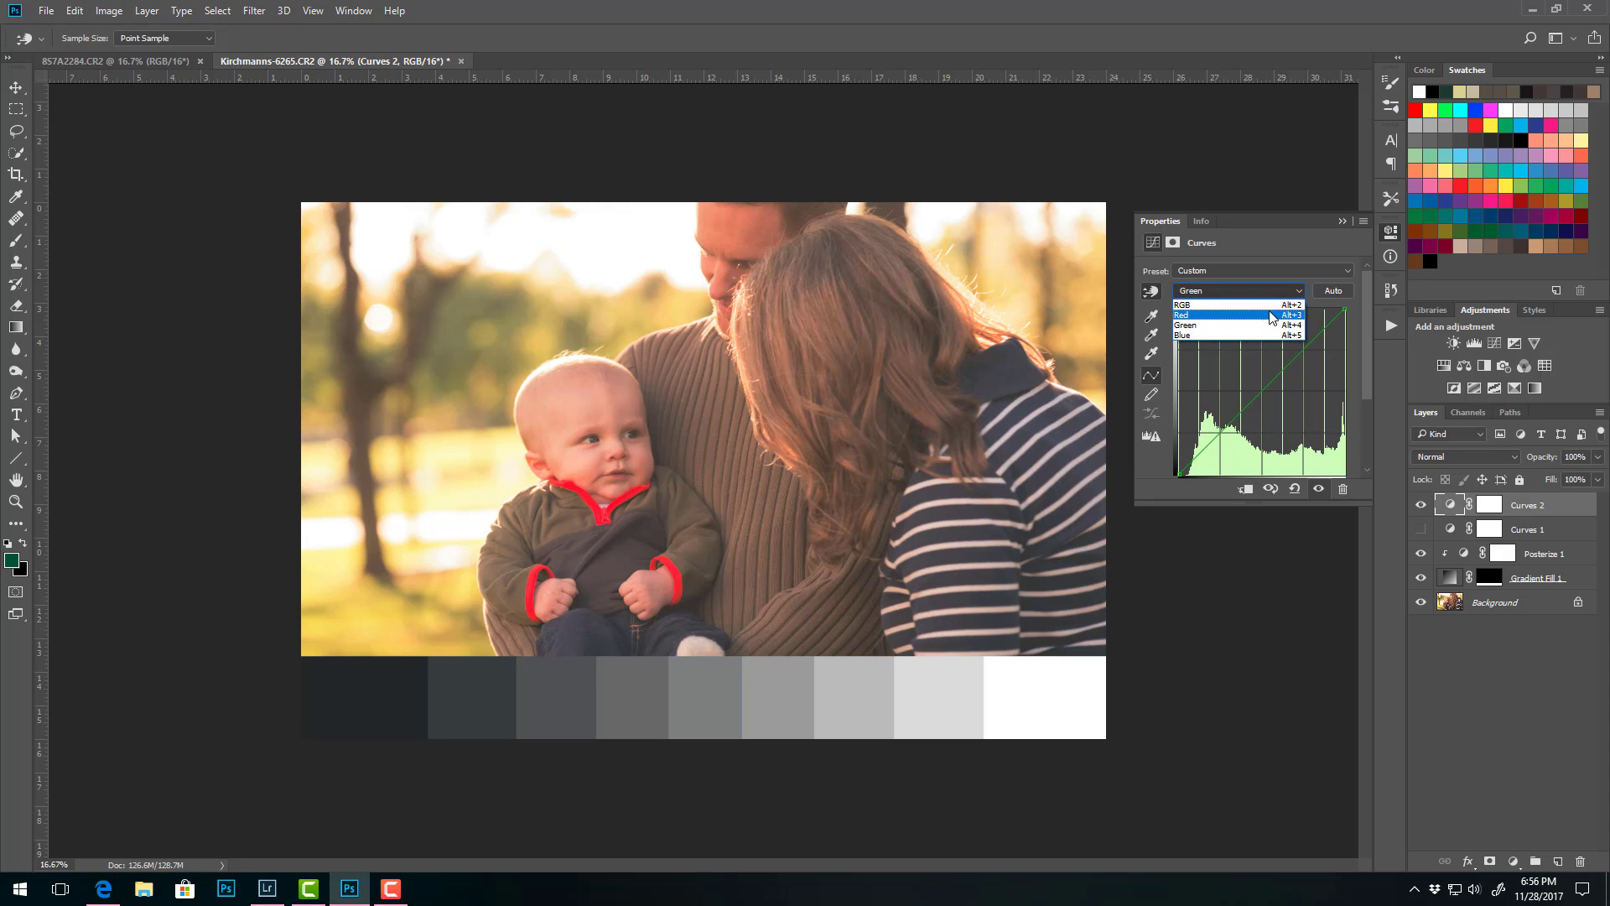
{"action": "left_click", "coordinate": [1274, 316]}
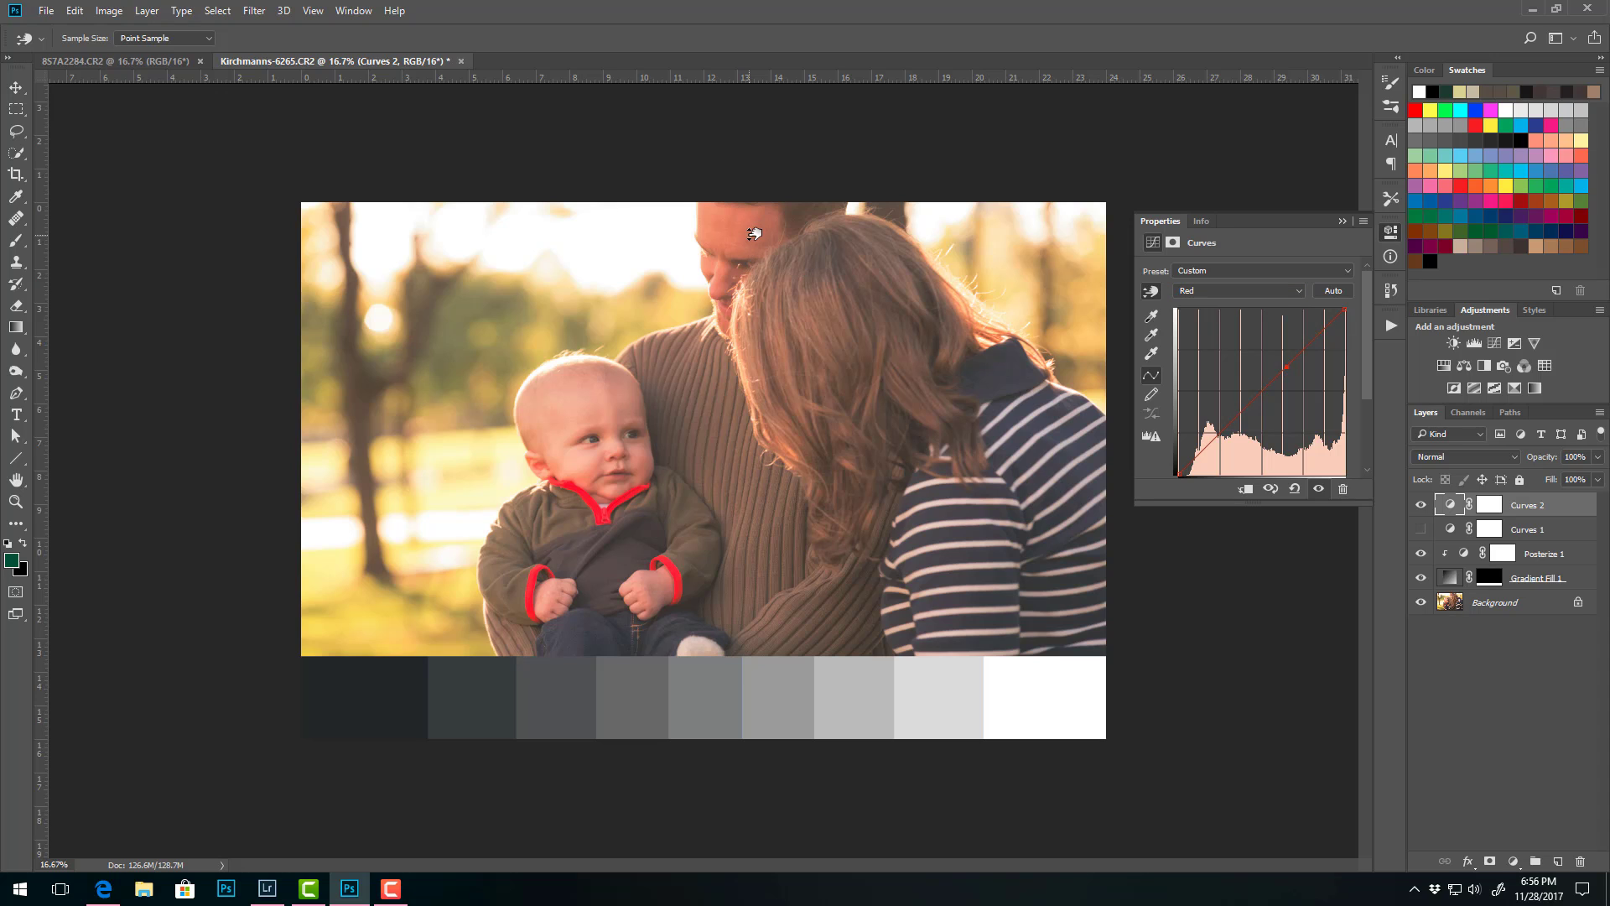
{"action": "left_click_drag", "start_coordinate": [755, 231], "coordinate": [757, 243]}
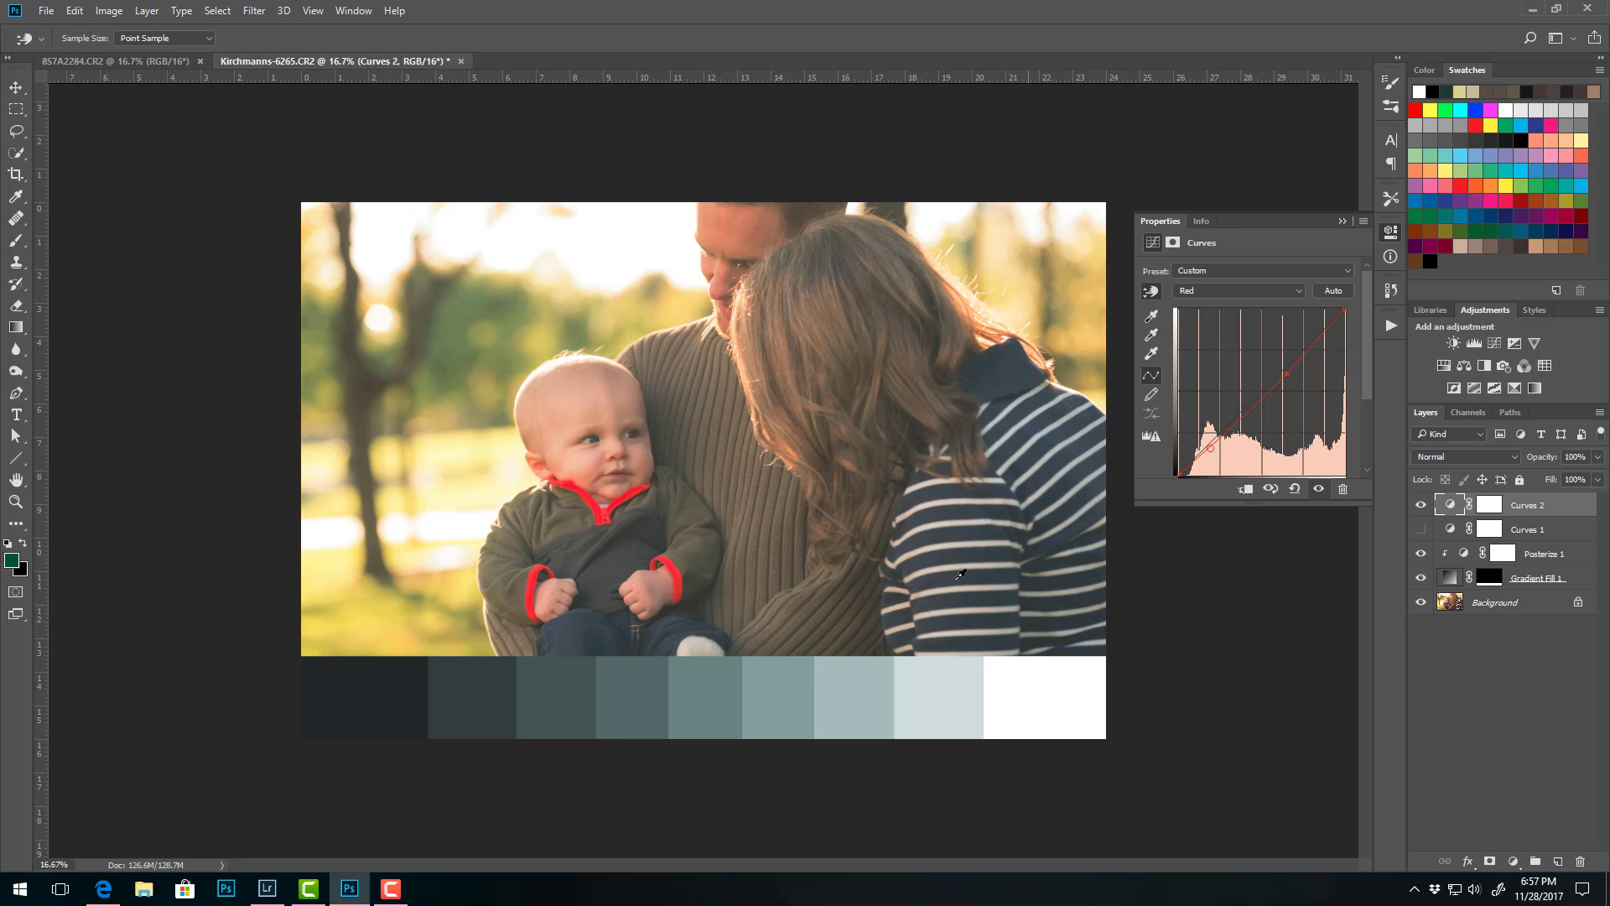
{"action": "mouse_move", "coordinate": [752, 243]}
{"action": "left_mouse_down"}
{"action": "mouse_move", "coordinate": [757, 289]}
{"action": "mouse_move", "coordinate": [761, 225]}
{"action": "left_mouse_up"}
{"action": "left_click_drag", "start_coordinate": [492, 696], "coordinate": [491, 697]}
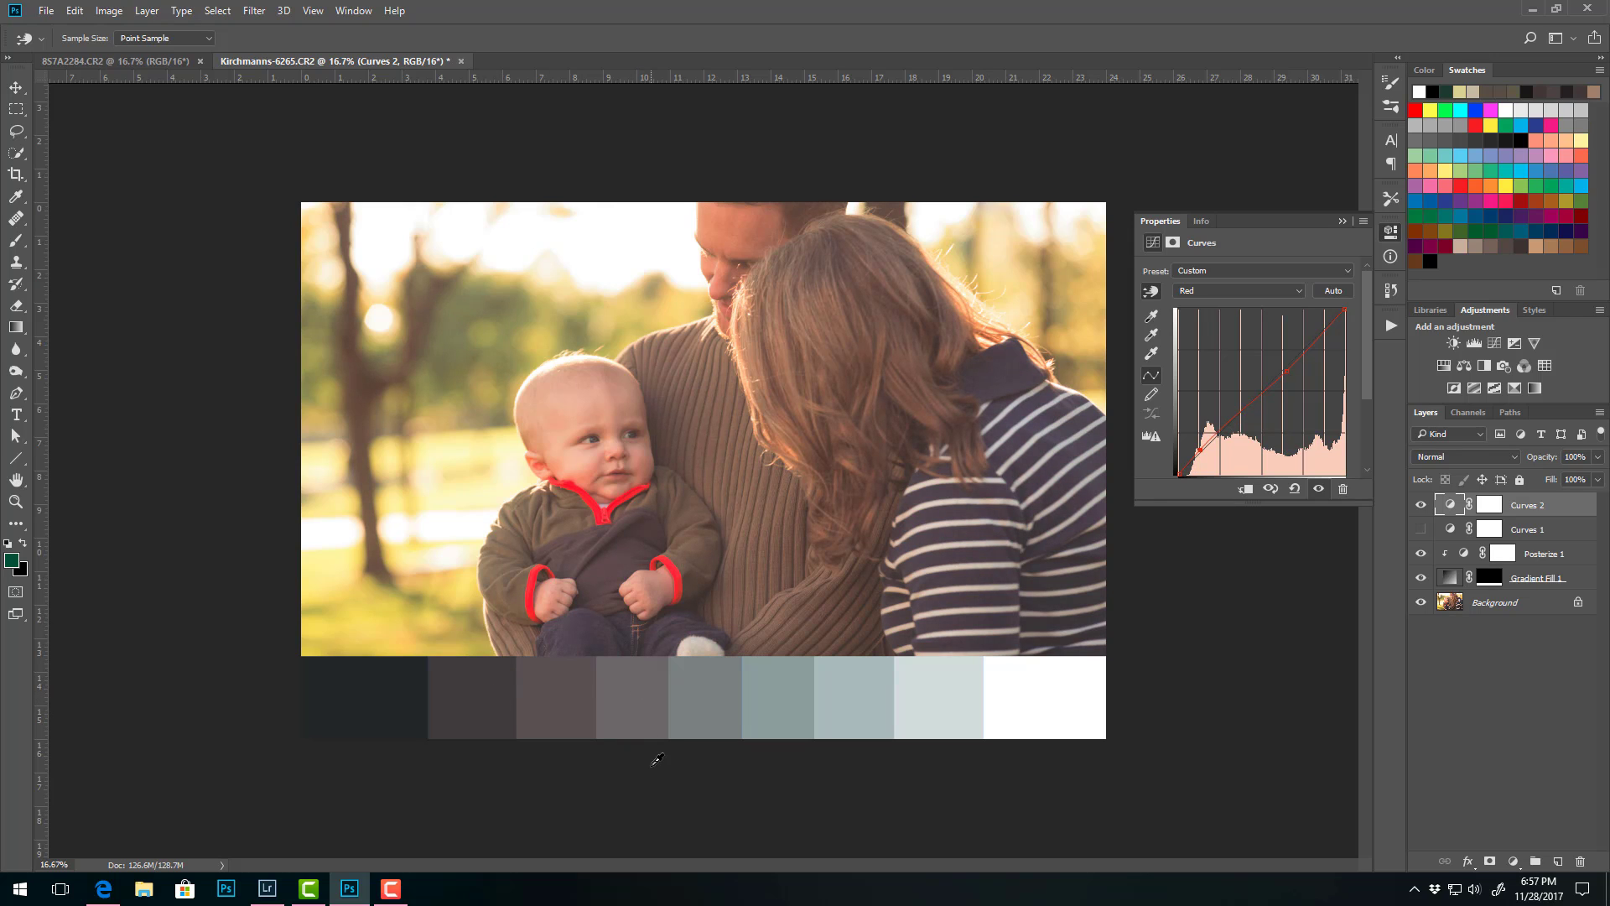
In the Green channel, lift the black point from the strip's black patch and lower the white point from its white patch.
{"action": "left_click", "coordinate": [1301, 290]}
{"action": "left_click", "coordinate": [1230, 324]}
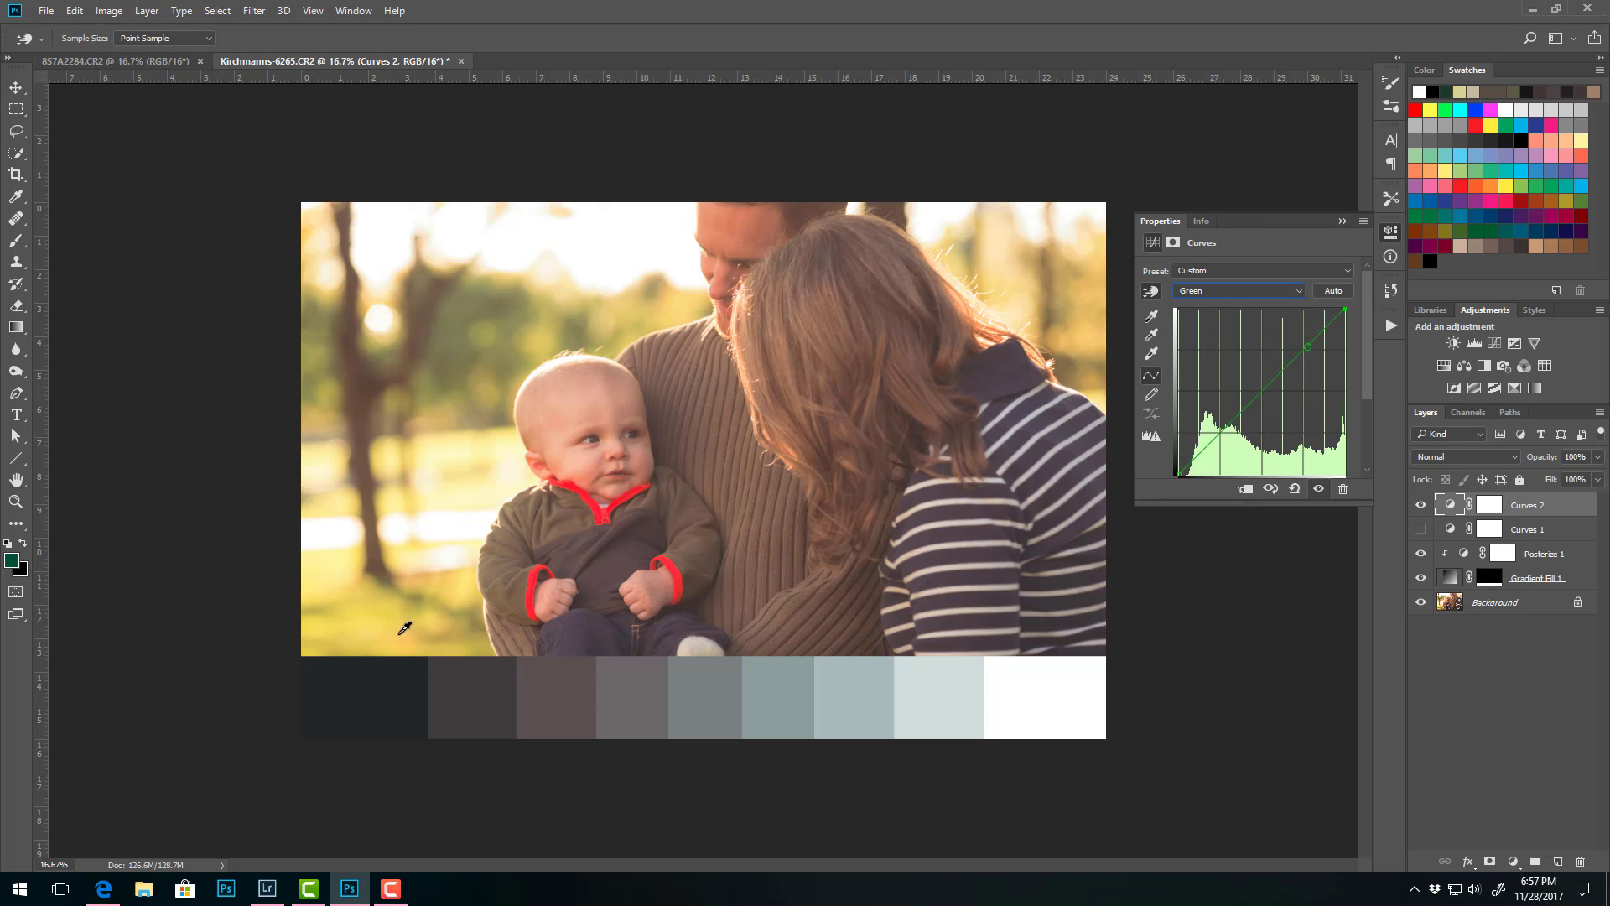
{"action": "left_click_drag", "start_coordinate": [333, 682], "coordinate": [319, 658]}
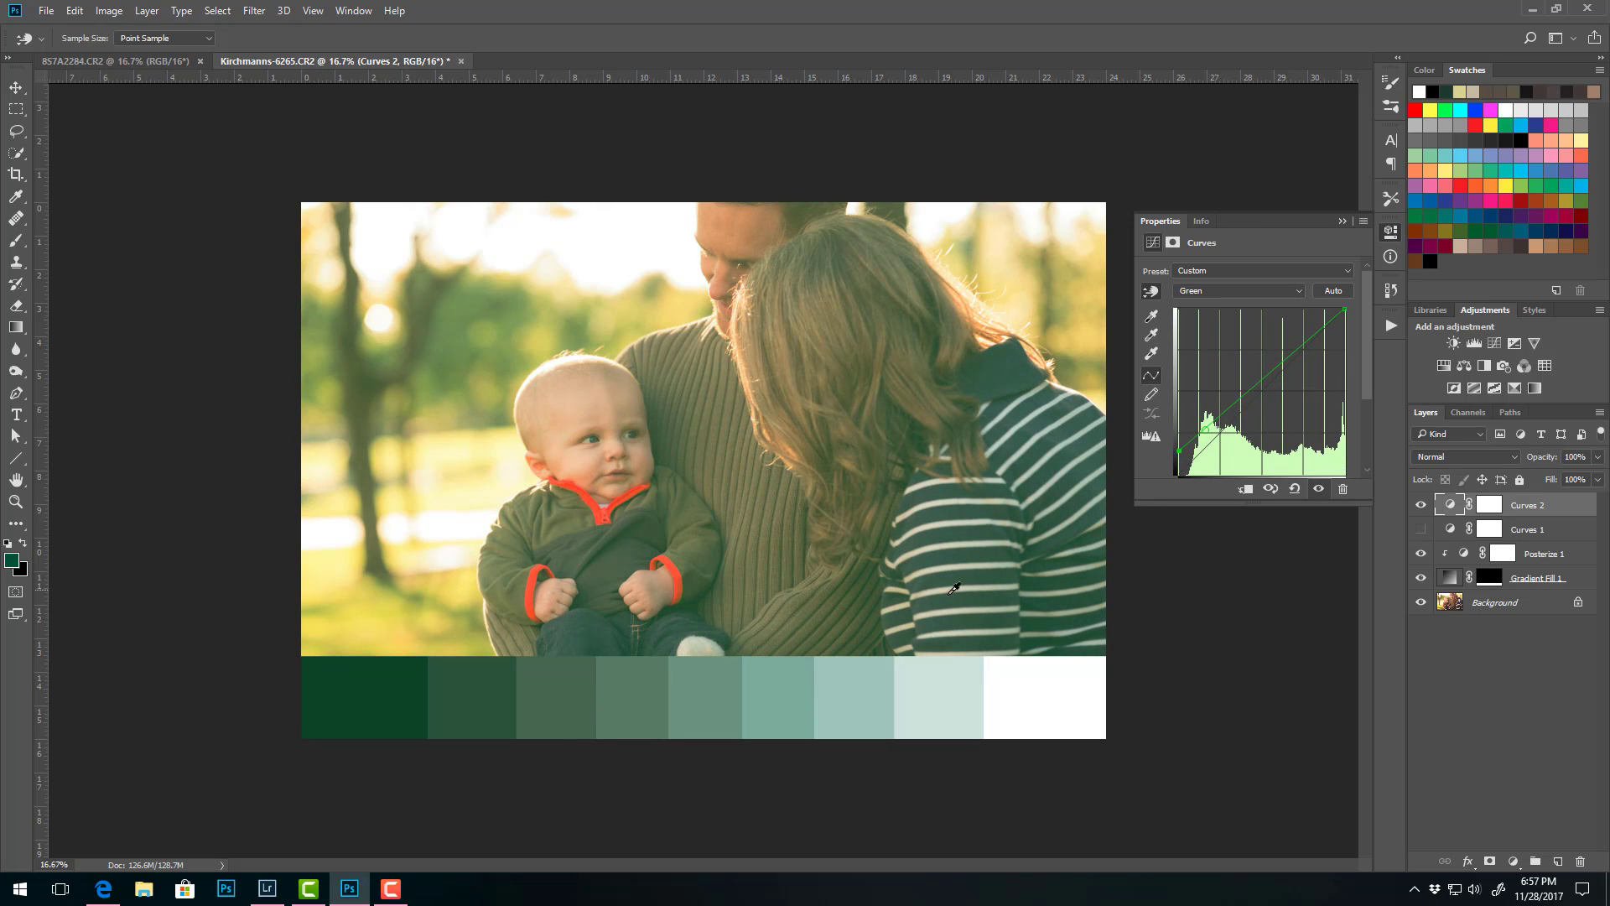
{"action": "mouse_move", "coordinate": [1082, 692]}
{"action": "left_mouse_down"}
{"action": "mouse_move", "coordinate": [1084, 739]}
{"action": "mouse_move", "coordinate": [1090, 694]}
{"action": "left_mouse_up"}
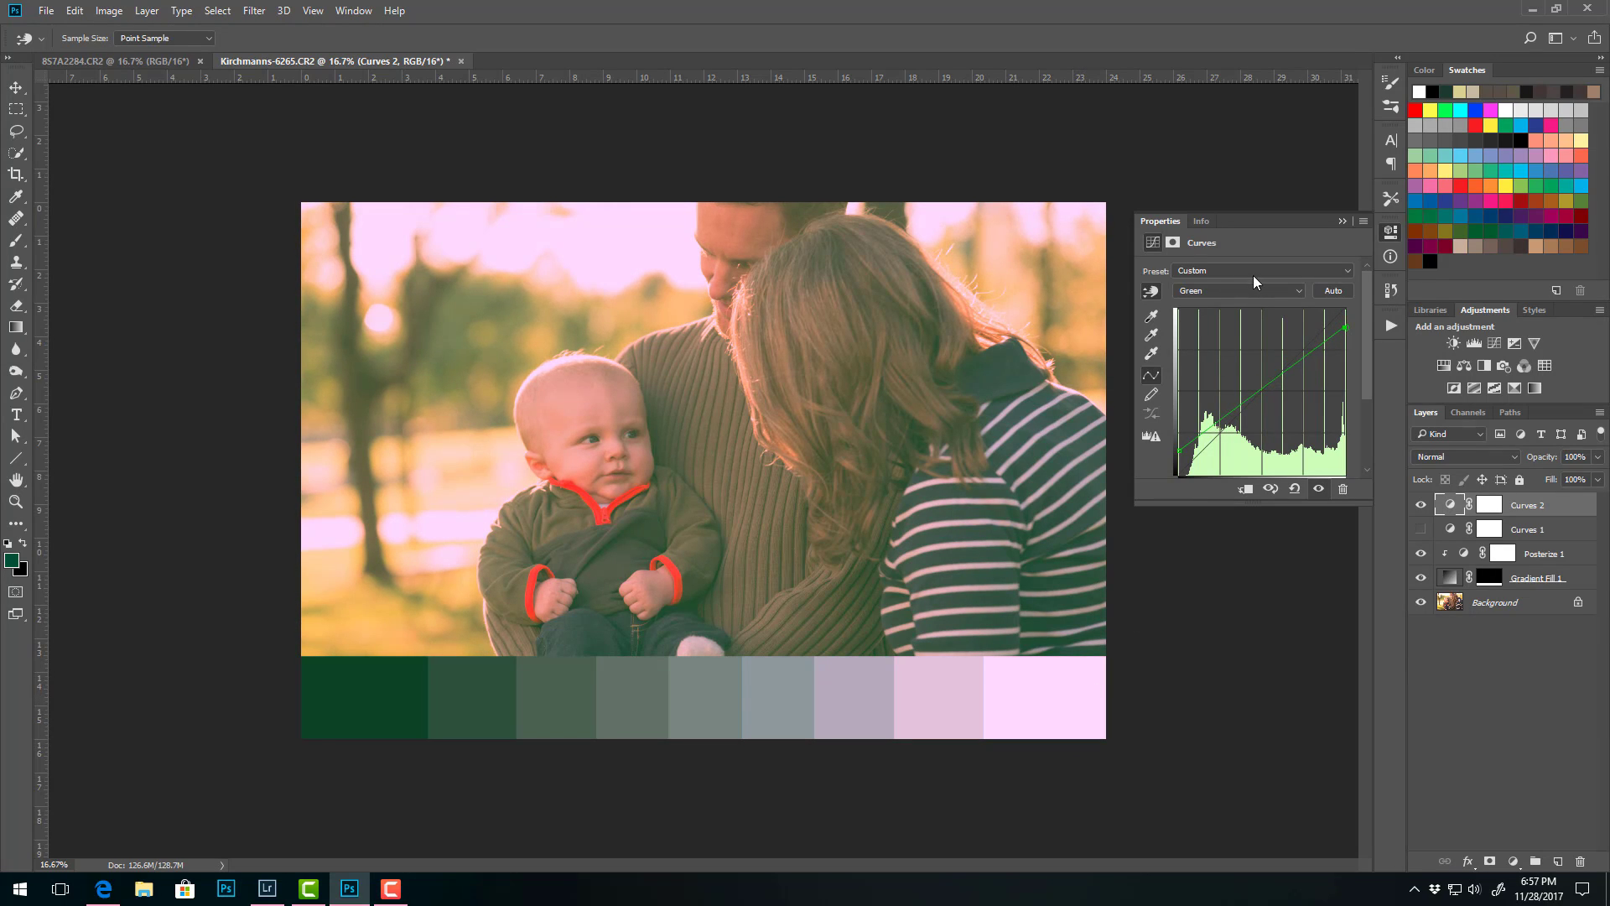
In the Blue channel, lift the black point, anchor the midtones and slightly raise the highlights.
{"action": "left_click", "coordinate": [1295, 286]}
{"action": "left_click", "coordinate": [1217, 337]}
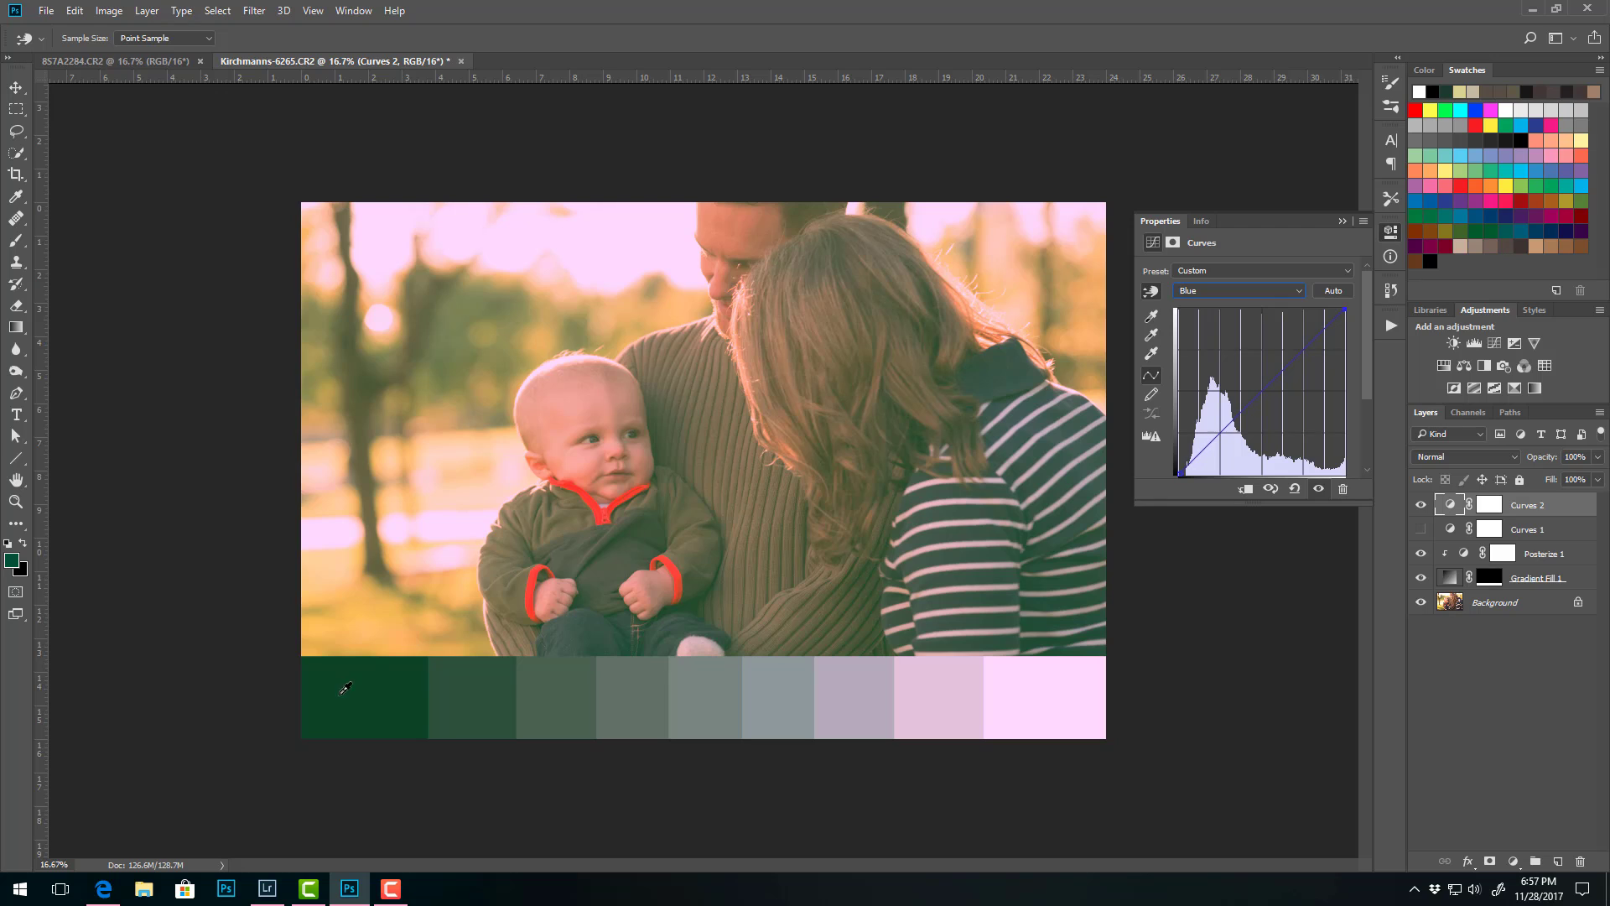
{"action": "left_click_drag", "start_coordinate": [345, 687], "coordinate": [335, 668]}
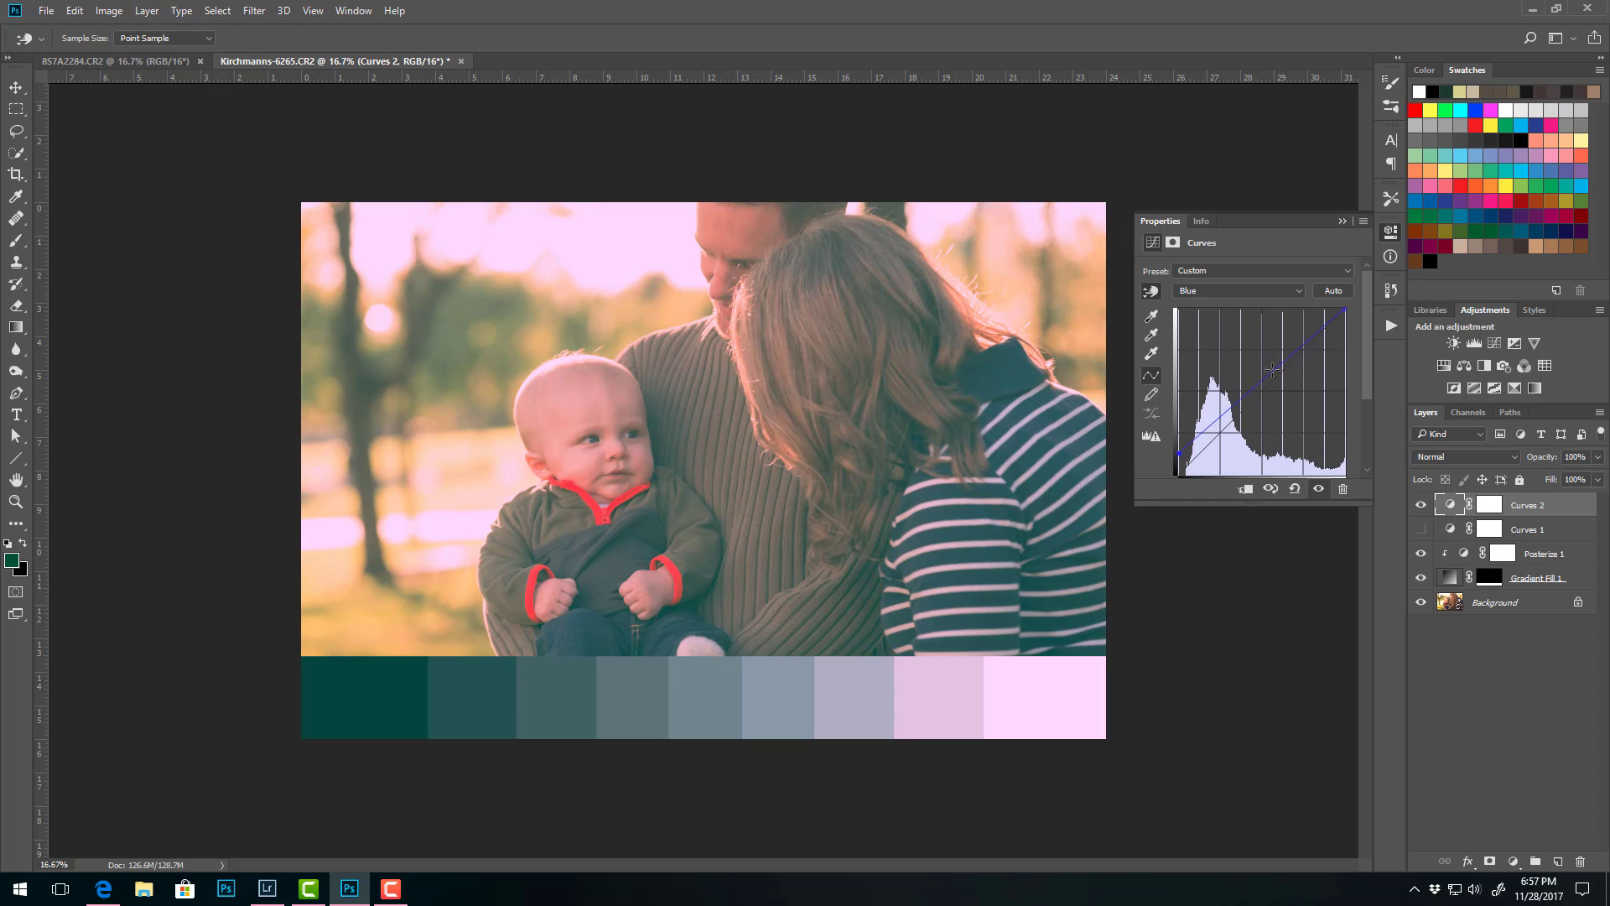
{"action": "left_click", "coordinate": [1255, 388]}
{"action": "left_click_drag", "start_coordinate": [1310, 340], "coordinate": [1310, 333]}
Return the Curves 2 adjustment to the RGB composite channel and collapse its settings.
{"action": "left_click", "coordinate": [1295, 290]}
{"action": "left_click", "coordinate": [1232, 294]}
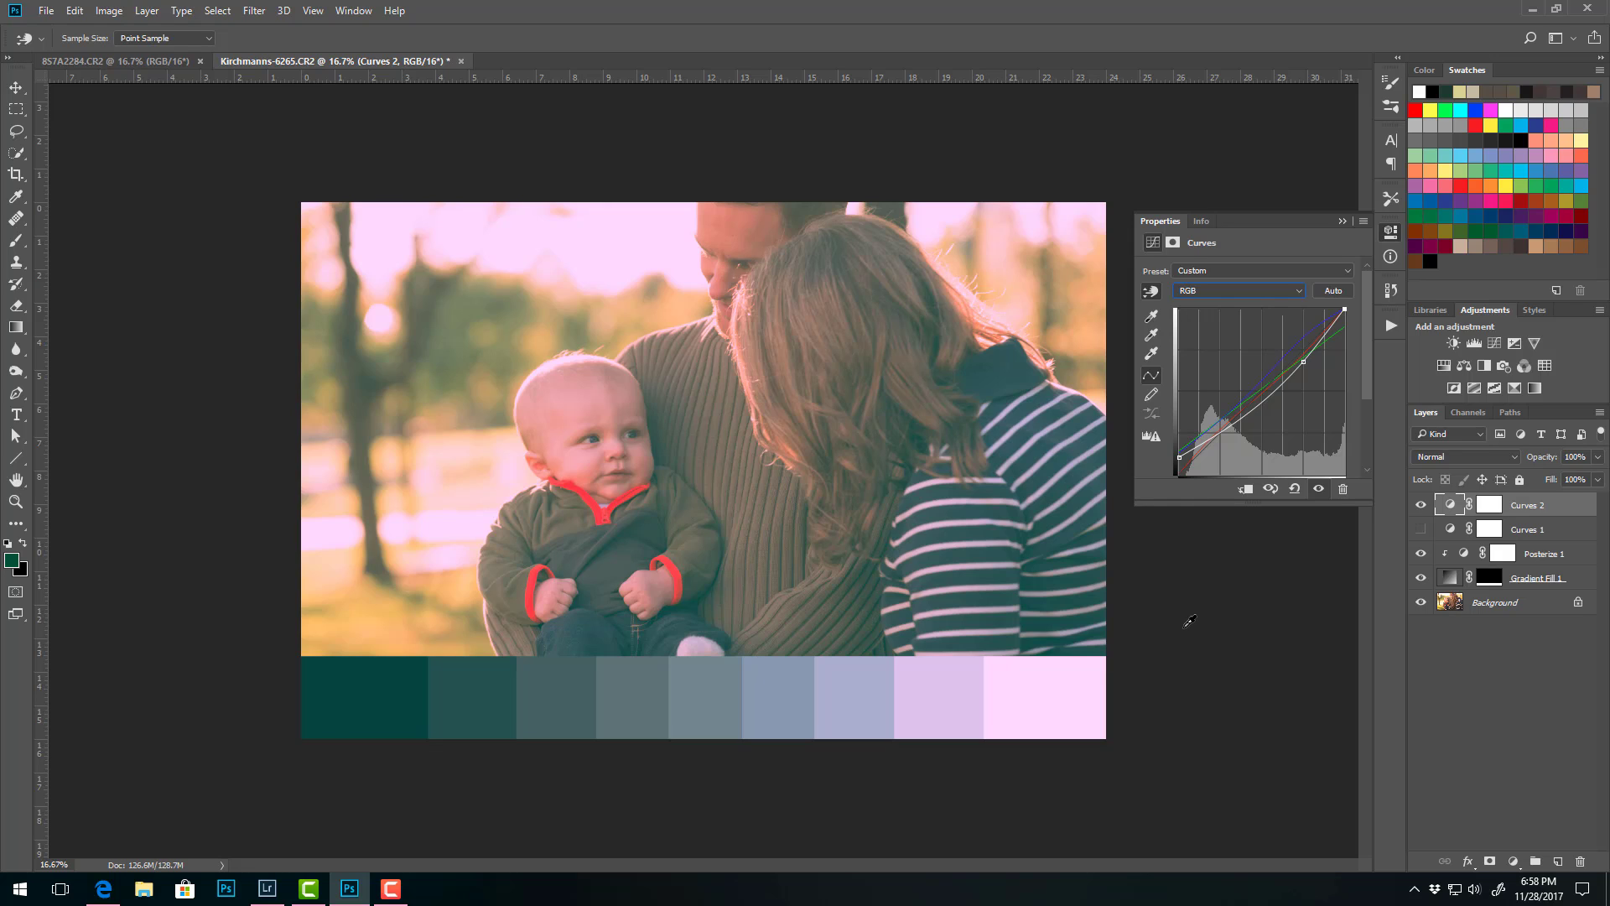
{"action": "left_click", "coordinate": [1342, 222]}
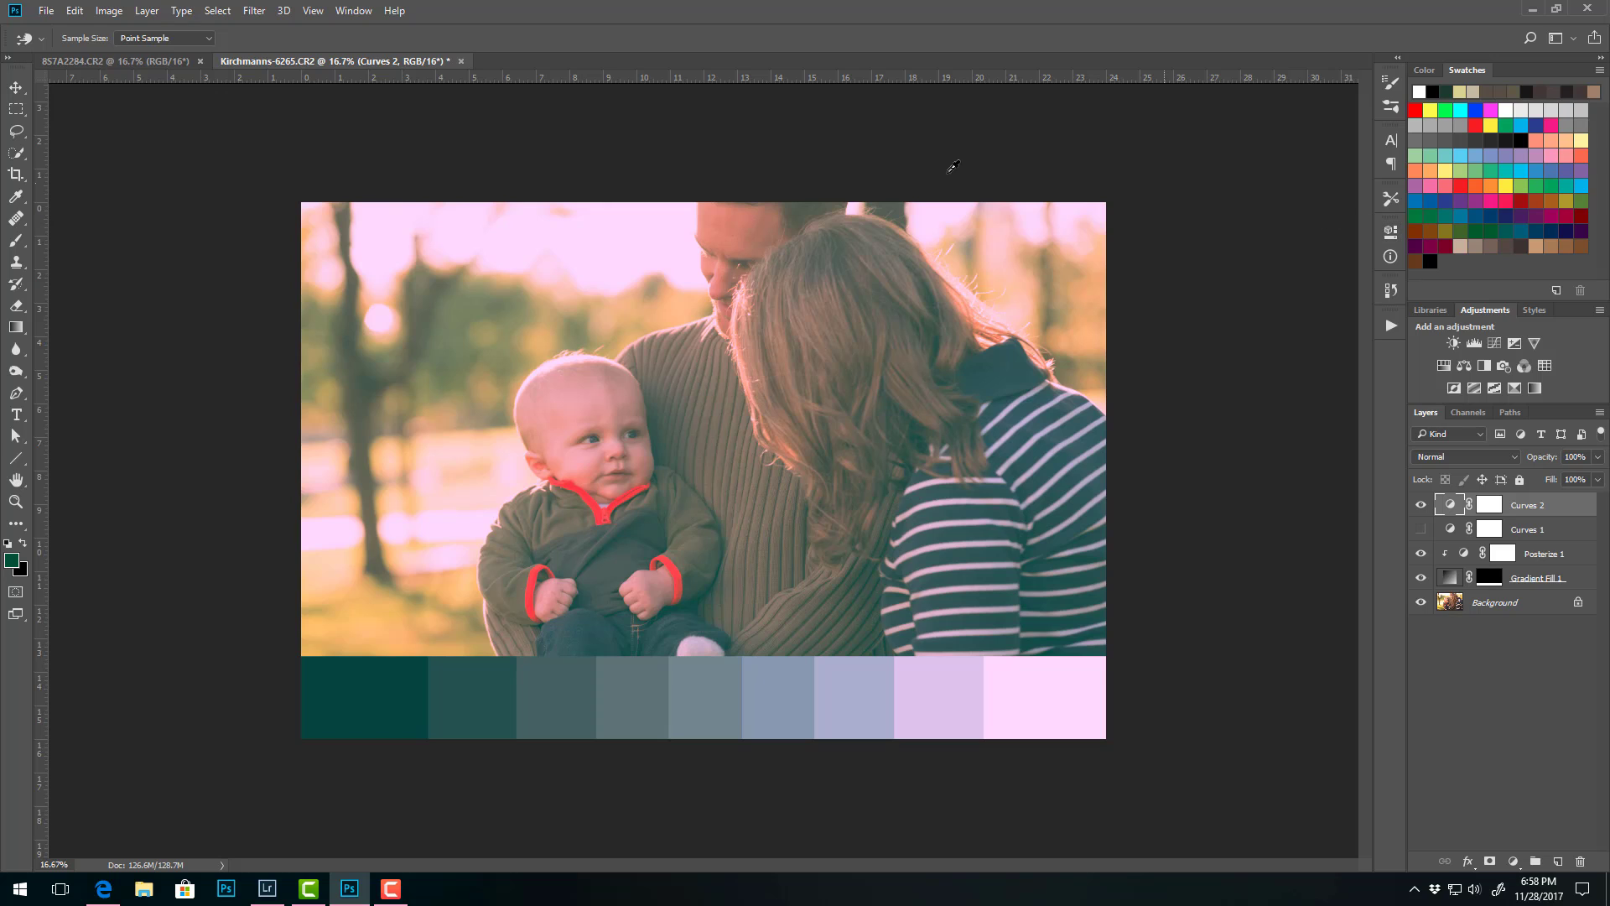
Switch to the open portrait of the man with the sword and add a Curves adjustment layer above Background.
{"action": "left_click", "coordinate": [136, 62]}
{"action": "key", "text": "m"}
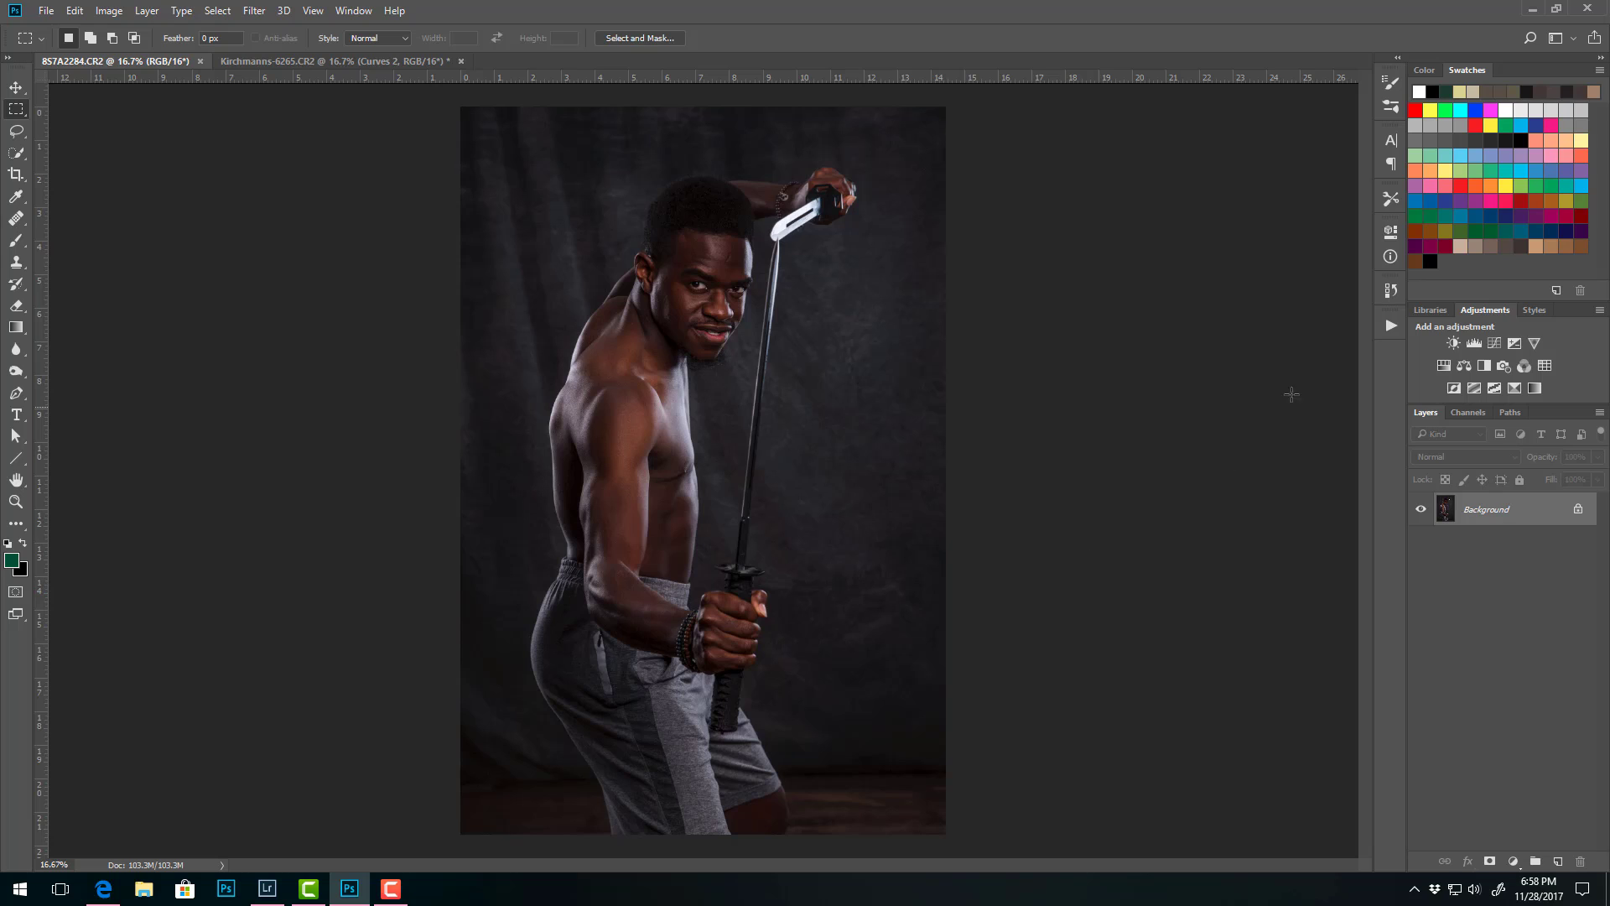
{"action": "left_click", "coordinate": [1492, 344]}
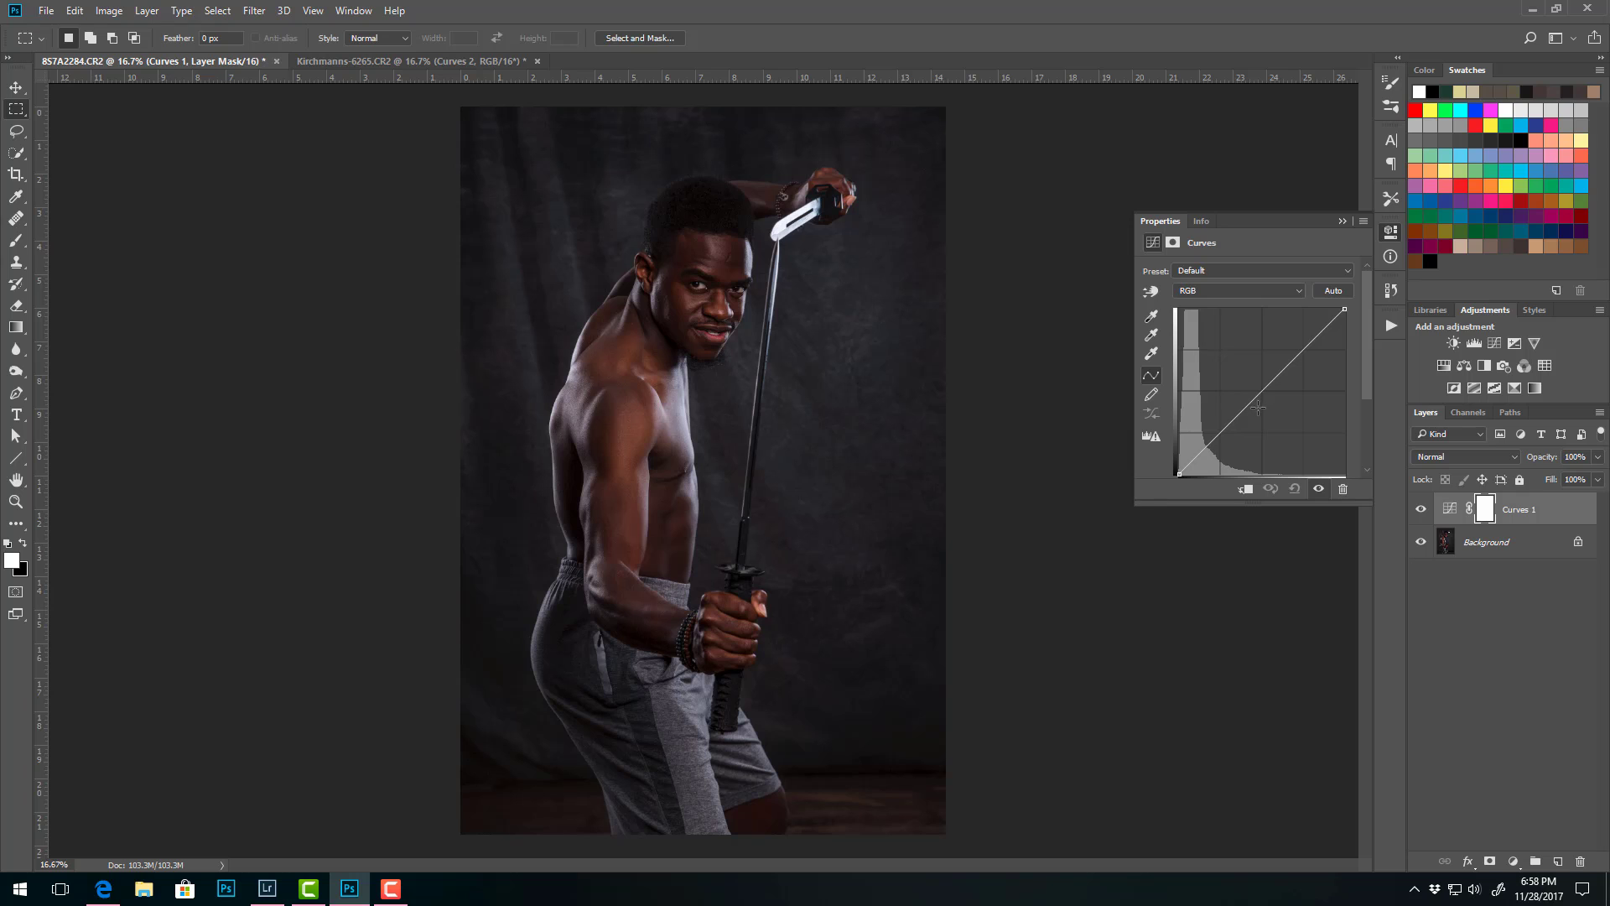
Anchor the RGB curve's midtones, lift the shadows and slightly lower the highlights.
{"action": "left_click_drag", "start_coordinate": [1269, 385], "coordinate": [1220, 425]}
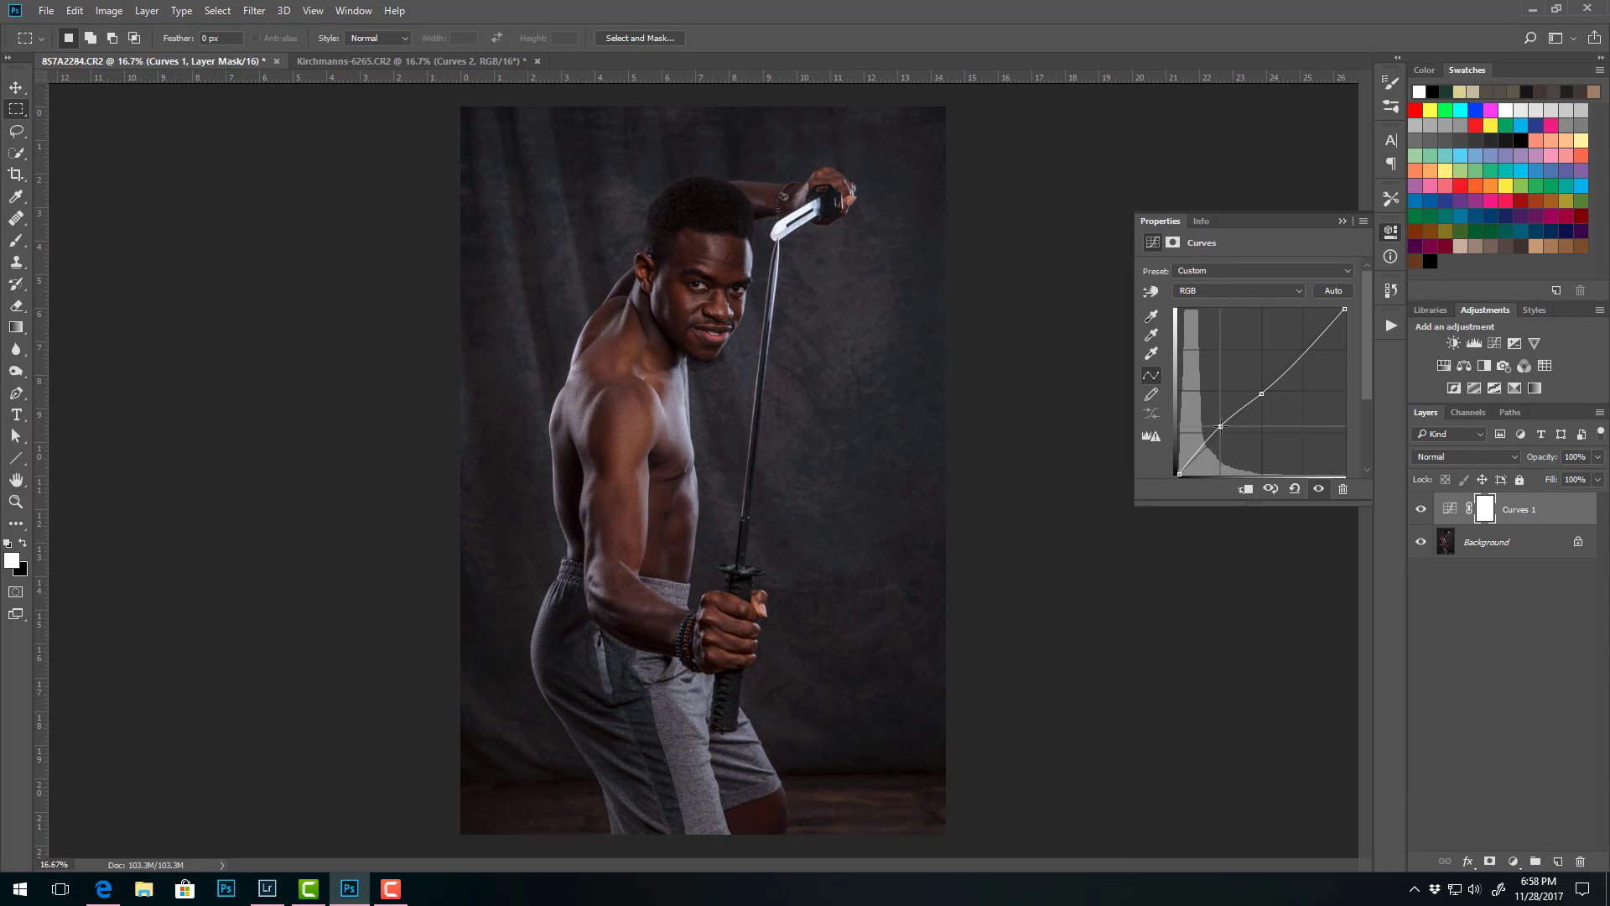
{"action": "mouse_move", "coordinate": [1310, 346]}
{"action": "left_mouse_down"}
{"action": "mouse_move", "coordinate": [1308, 332]}
{"action": "mouse_move", "coordinate": [1306, 358]}
{"action": "left_mouse_up"}
In the Green channel, lift the black point slightly and anchor the curve at the lower midtones to tint the shadows green.
{"action": "left_click", "coordinate": [1295, 291]}
{"action": "left_click", "coordinate": [1206, 315]}
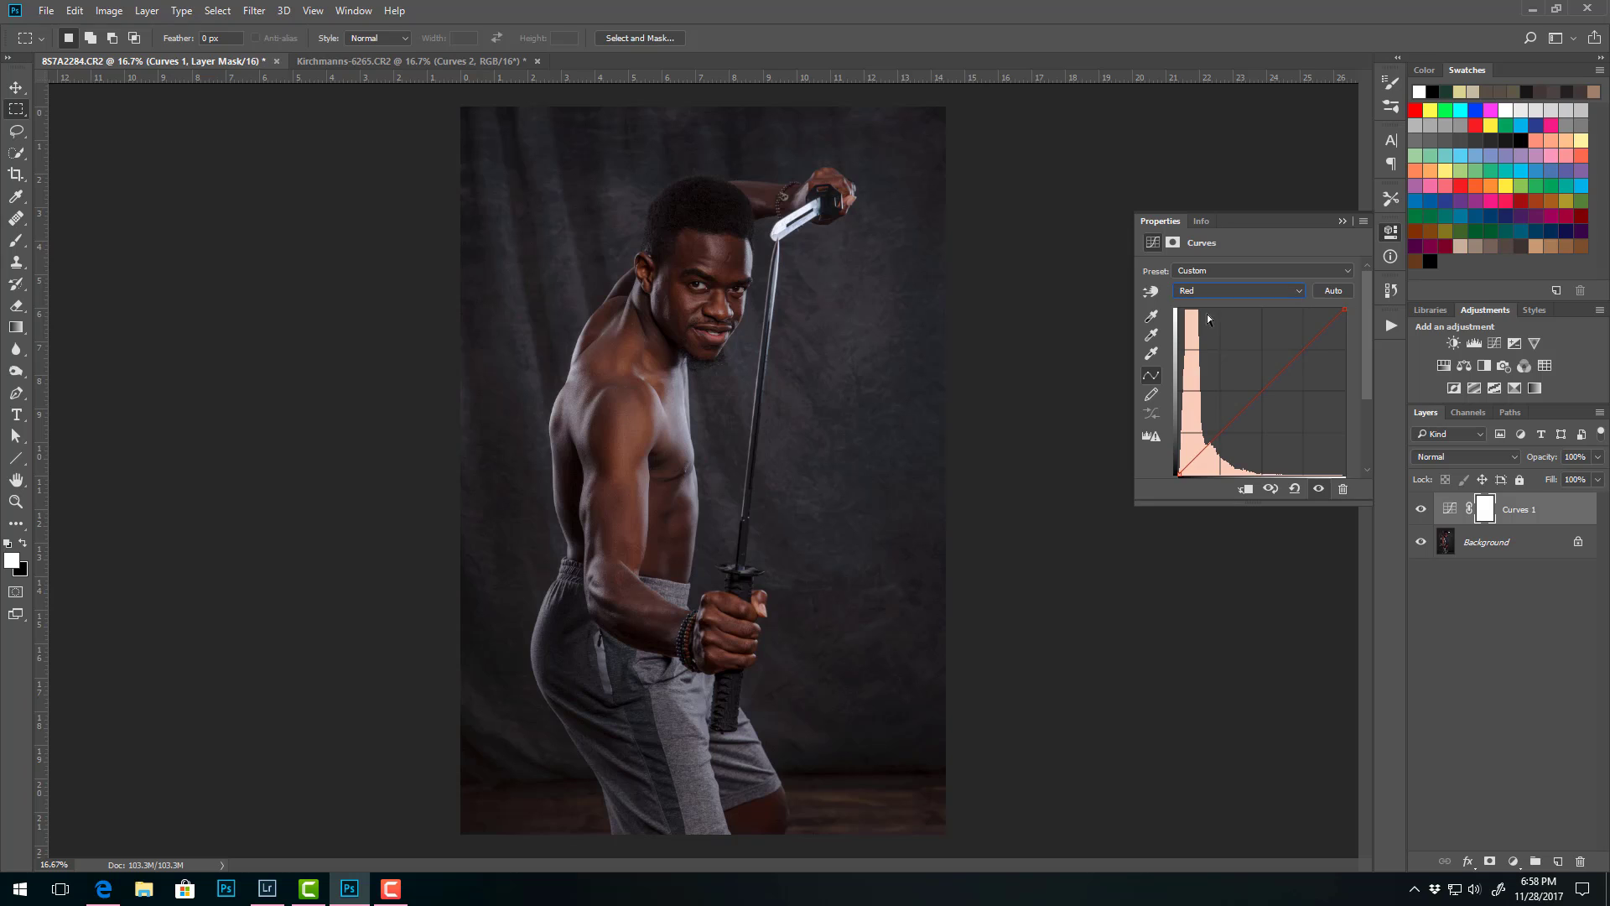
{"action": "left_click", "coordinate": [1295, 292]}
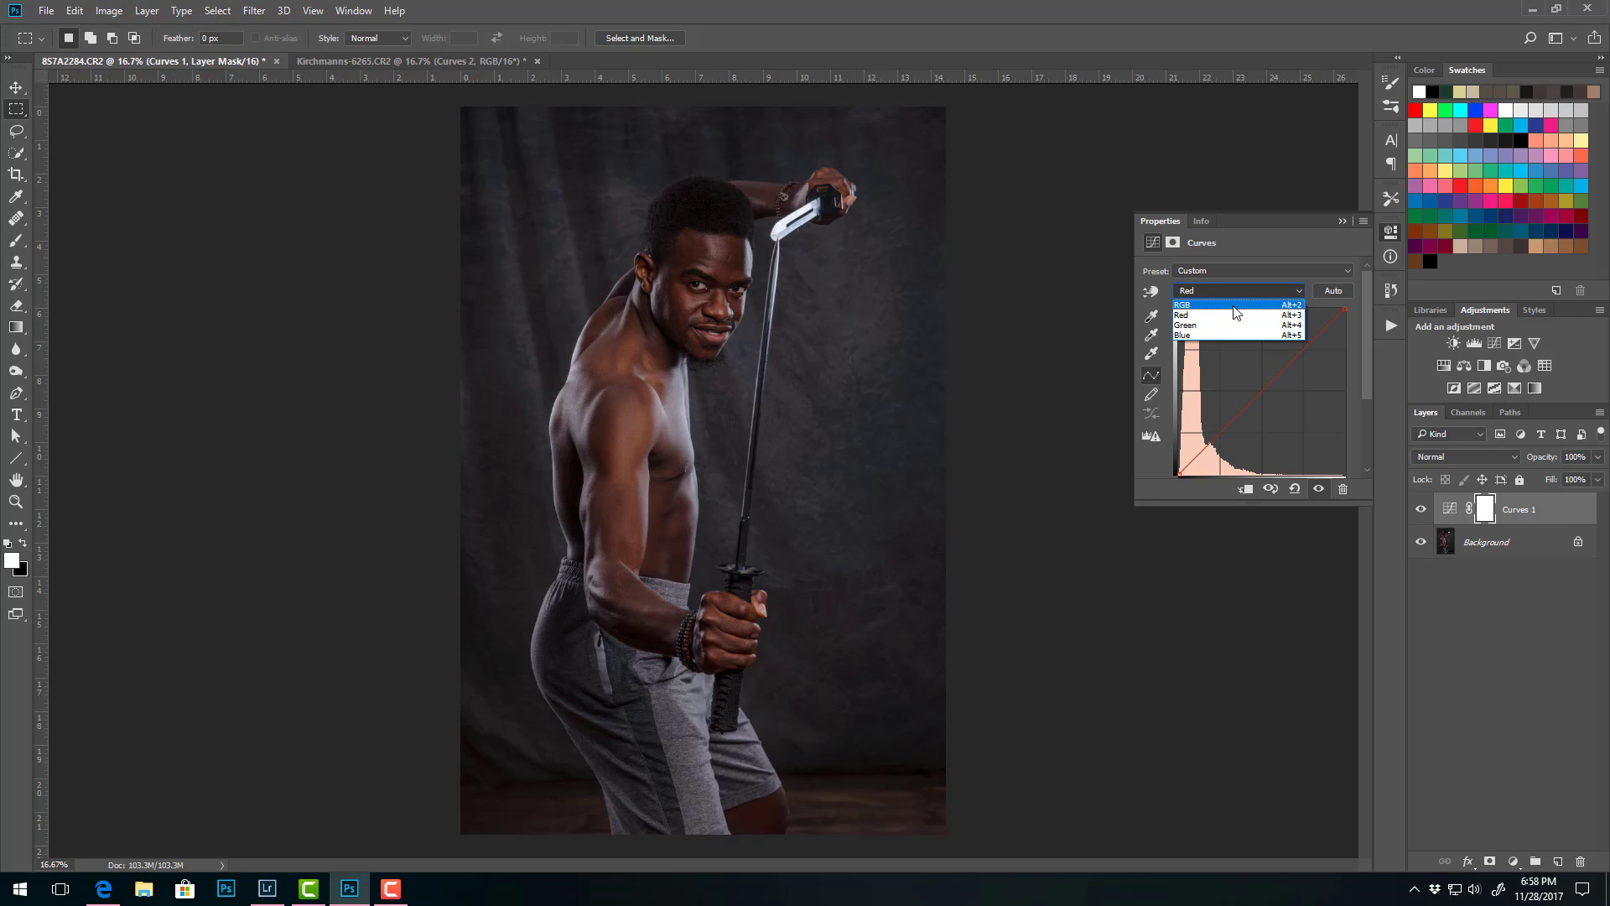
{"action": "left_click", "coordinate": [1207, 326]}
{"action": "mouse_move", "coordinate": [1178, 469]}
{"action": "left_mouse_down"}
{"action": "mouse_move", "coordinate": [1178, 427]}
{"action": "mouse_move", "coordinate": [1174, 475]}
{"action": "left_mouse_up"}
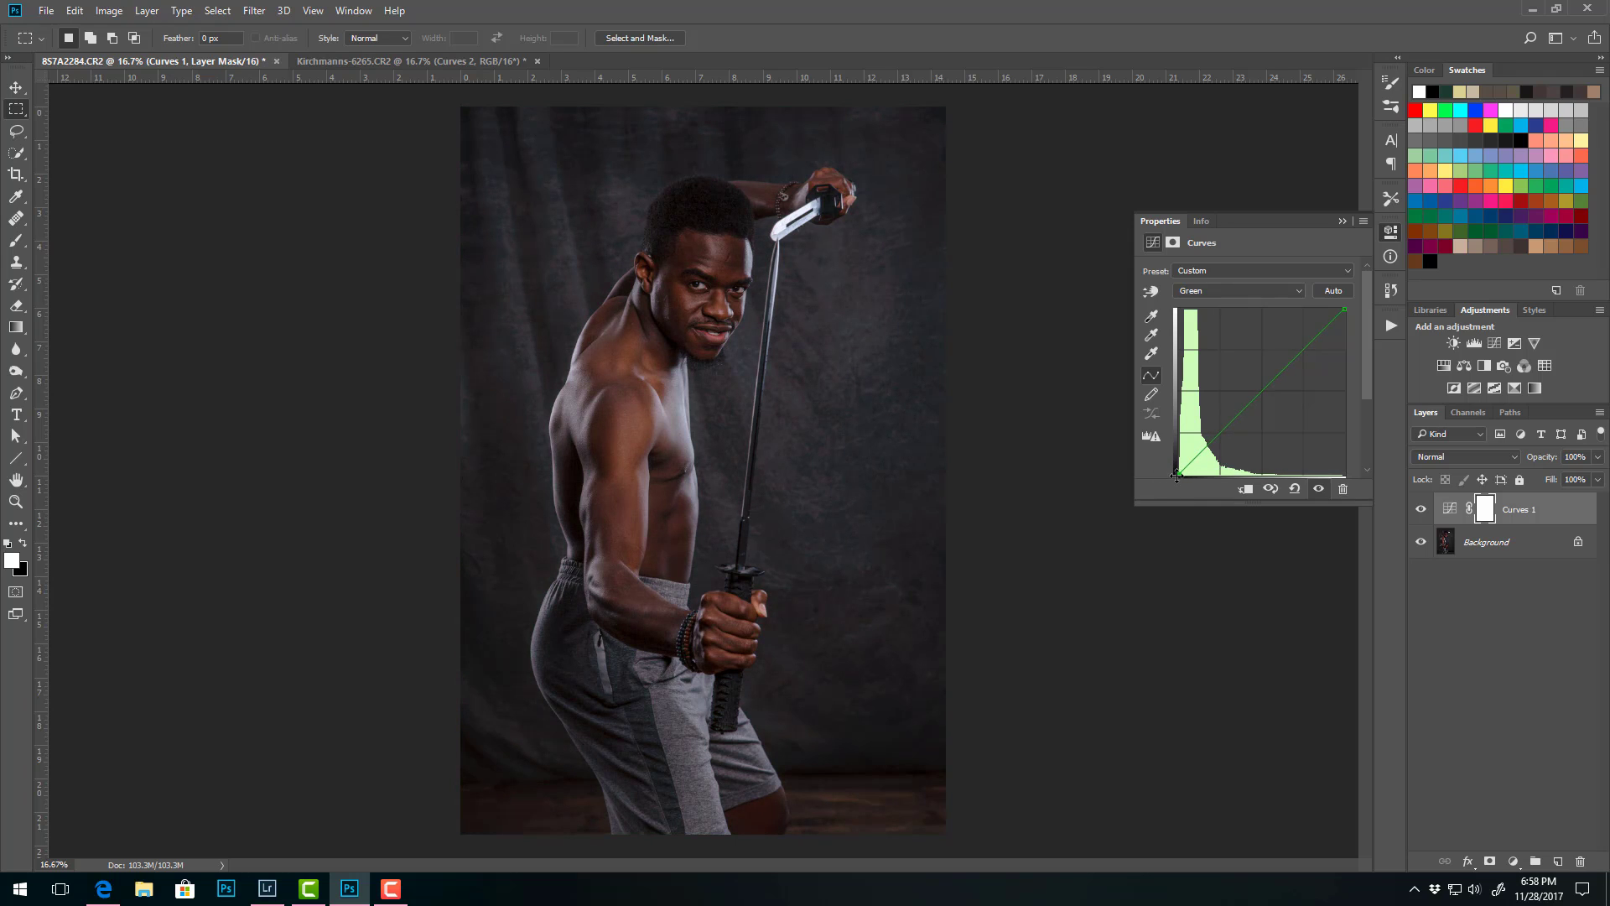
{"action": "left_click_drag", "start_coordinate": [1181, 474], "coordinate": [1179, 474]}
{"action": "left_click_drag", "start_coordinate": [1238, 416], "coordinate": [1240, 416]}
{"action": "left_click_drag", "start_coordinate": [1178, 472], "coordinate": [1145, 471]}
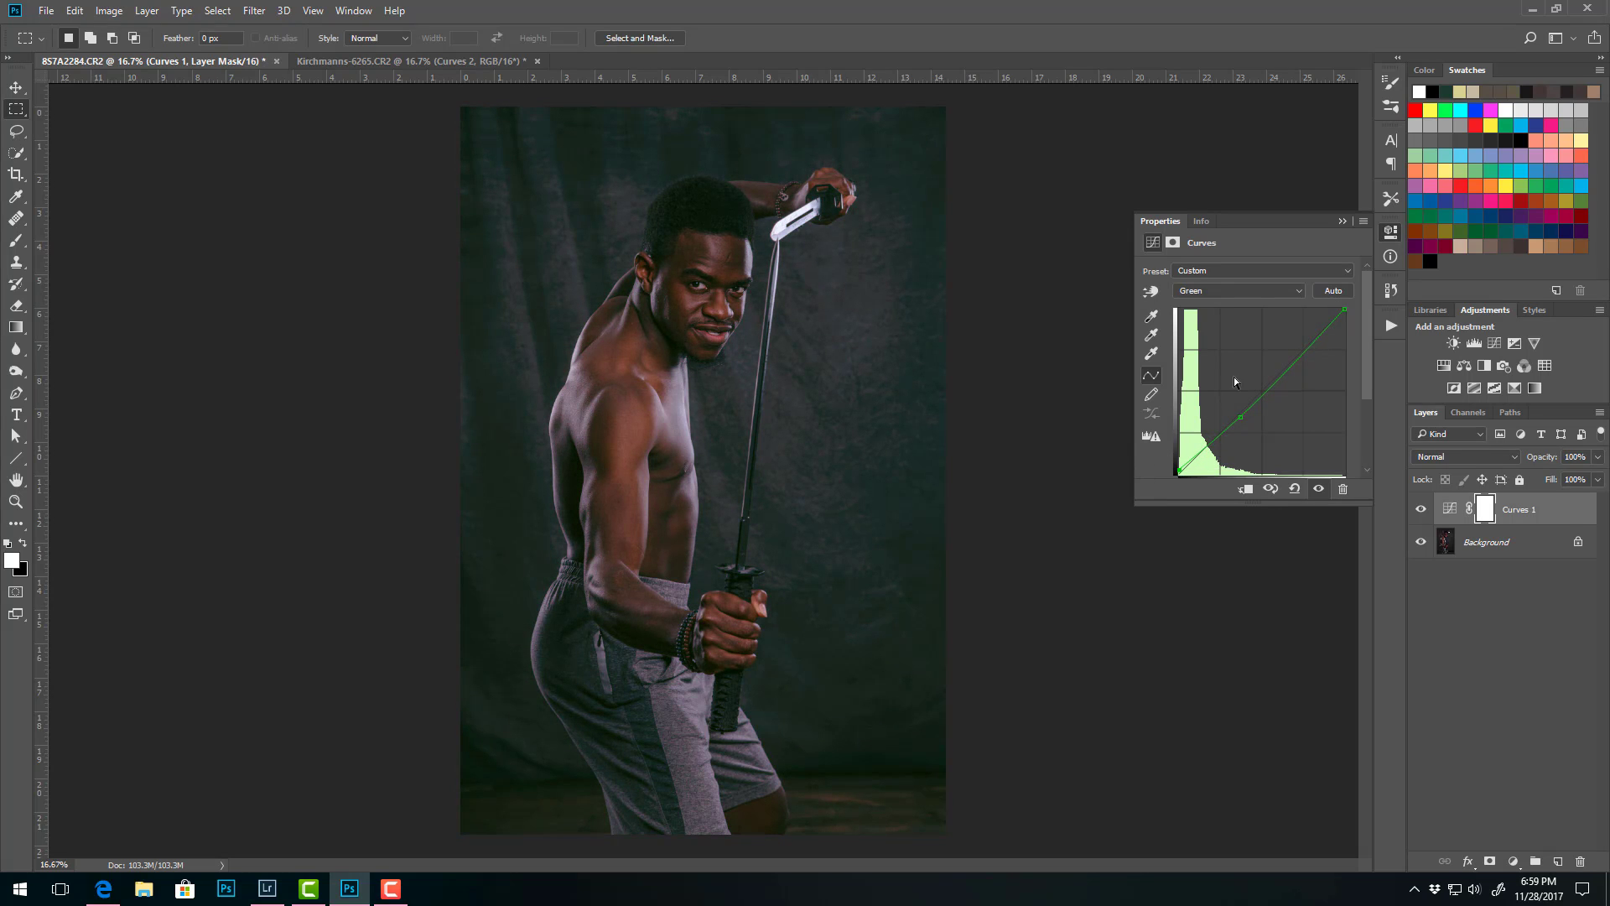
In the Blue channel of Curves 1, lower the shadows and raise the highlights for yellowish darks and bluish brights.
{"action": "left_click", "coordinate": [1291, 292]}
{"action": "left_click", "coordinate": [1216, 333]}
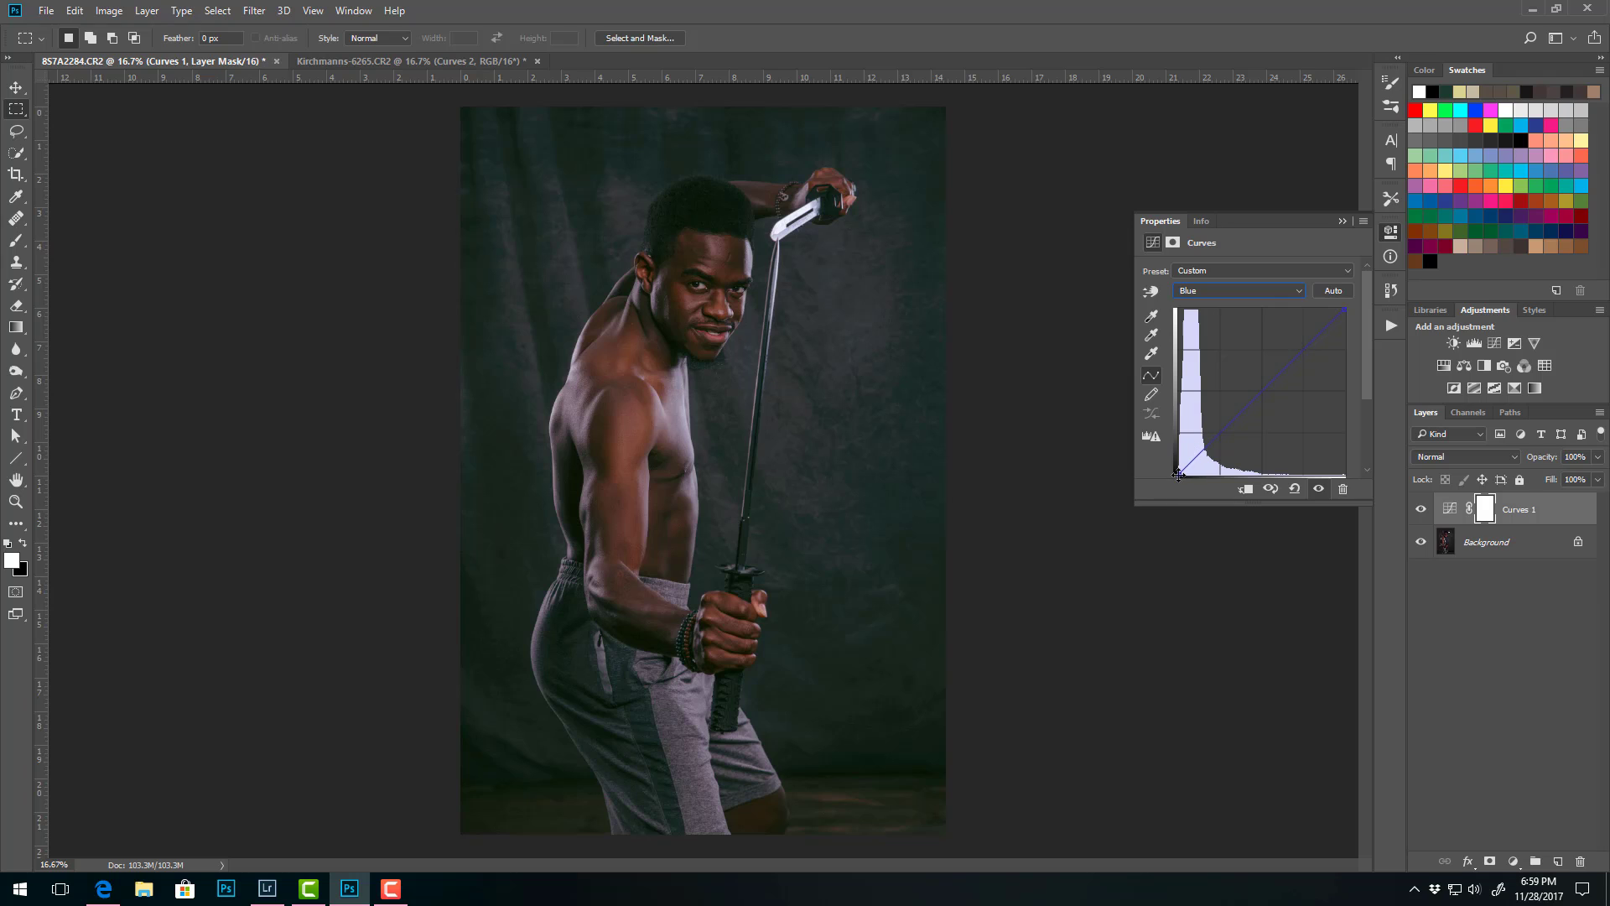
{"action": "left_click_drag", "start_coordinate": [1179, 474], "coordinate": [1178, 475]}
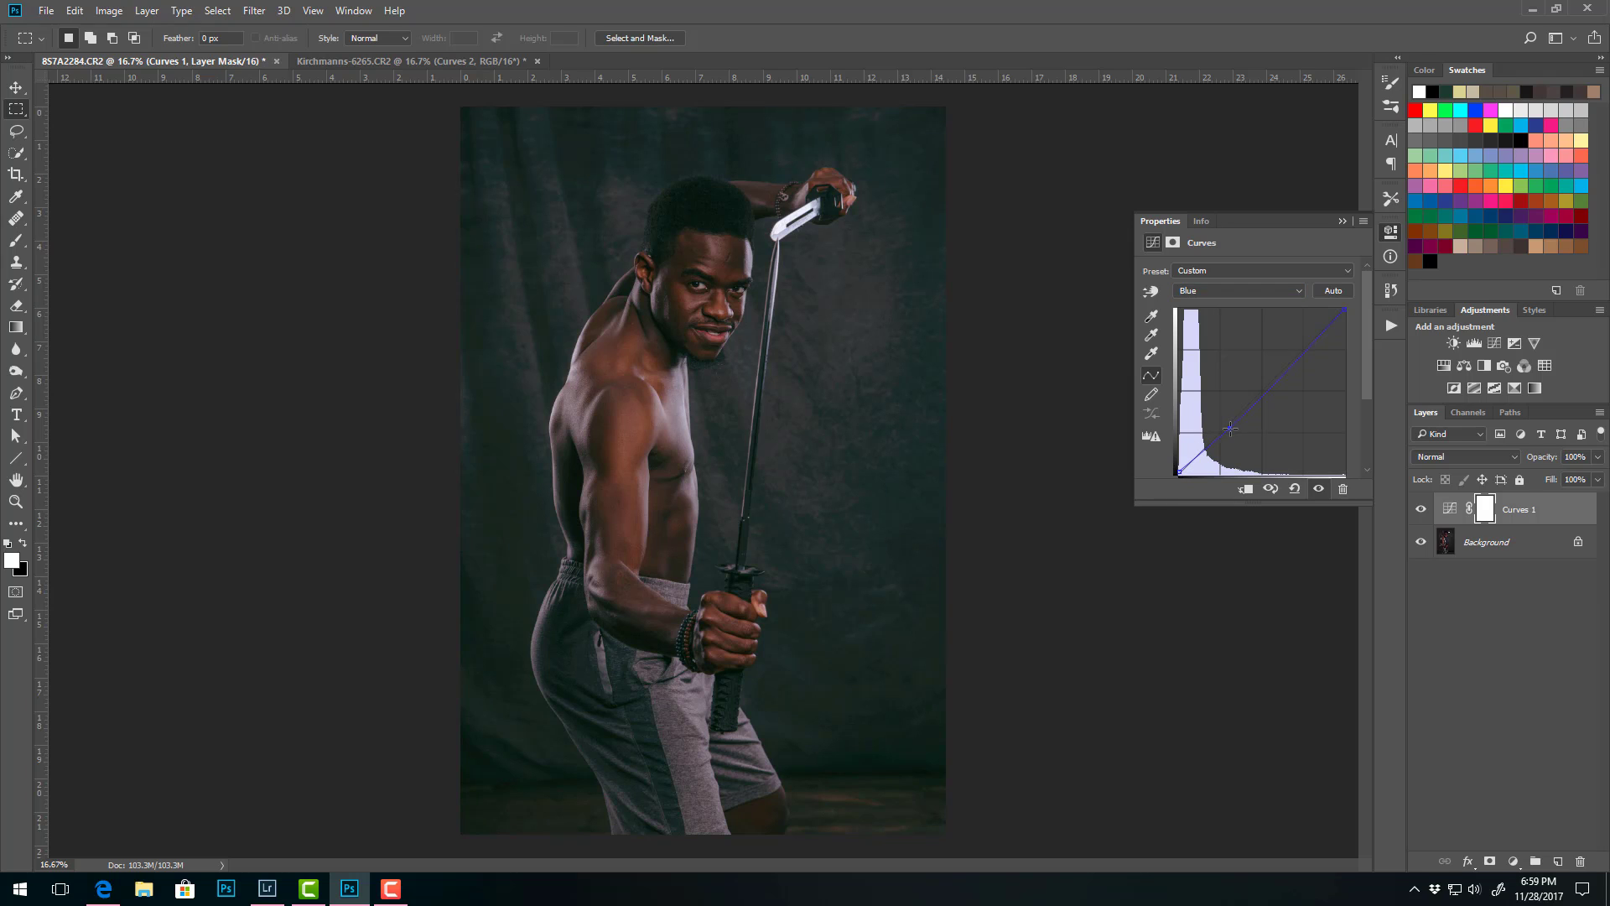
{"action": "left_click_drag", "start_coordinate": [1316, 340], "coordinate": [1301, 321]}
In the Red channel of Curves 1, add a midtone point and pull it down slightly.
{"action": "left_click", "coordinate": [1278, 290]}
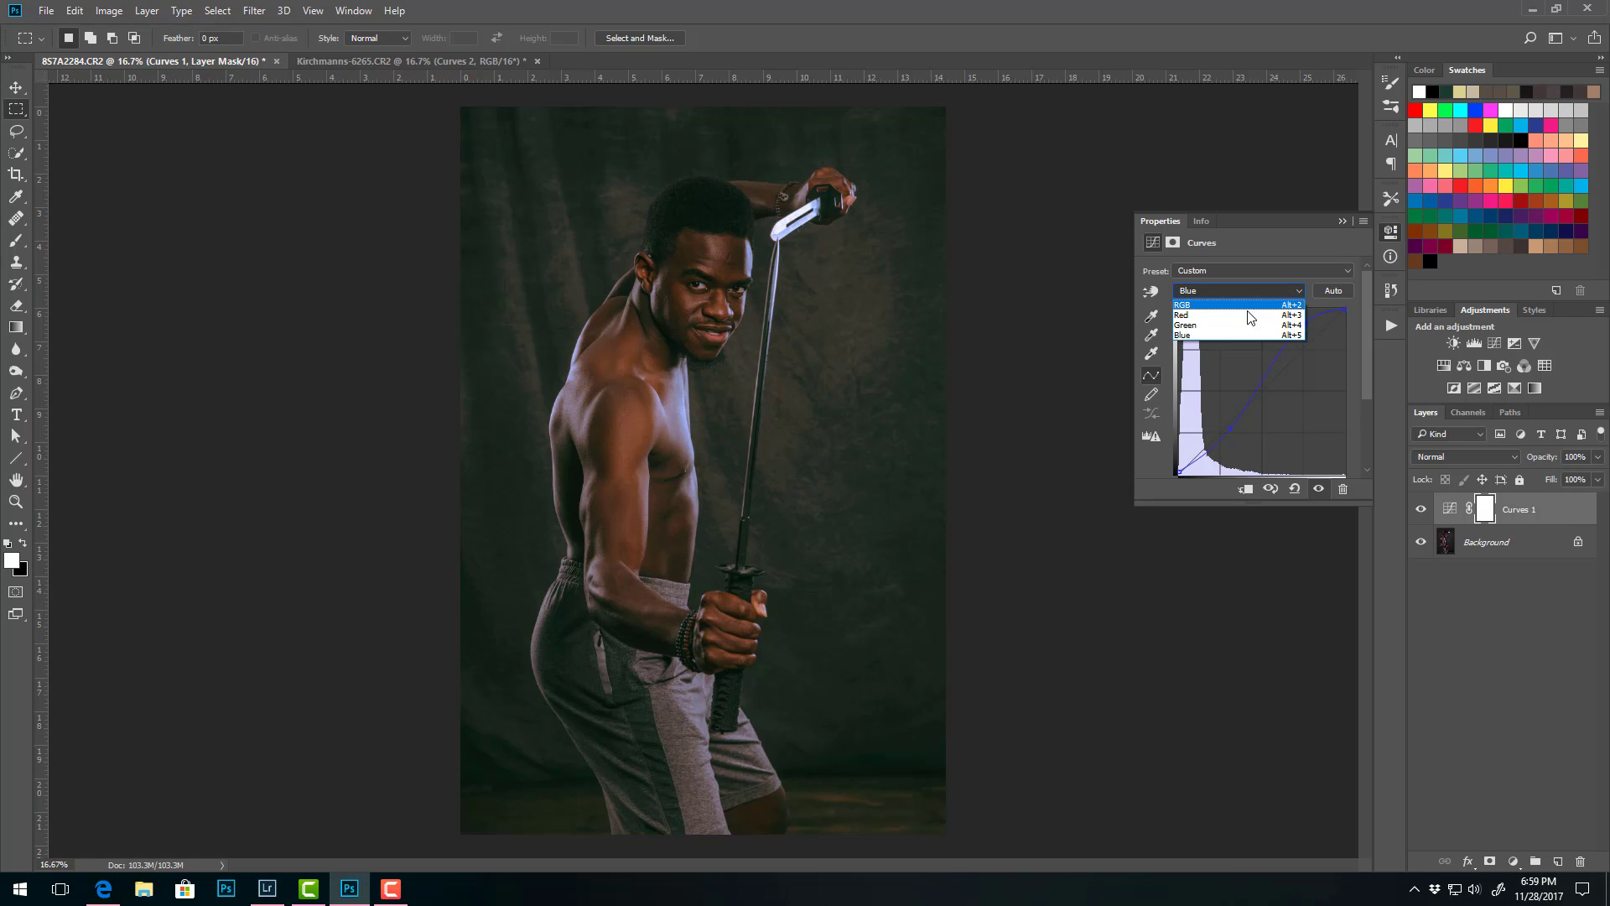
{"action": "left_click", "coordinate": [1232, 313]}
{"action": "left_click_drag", "start_coordinate": [1264, 388], "coordinate": [1262, 394]}
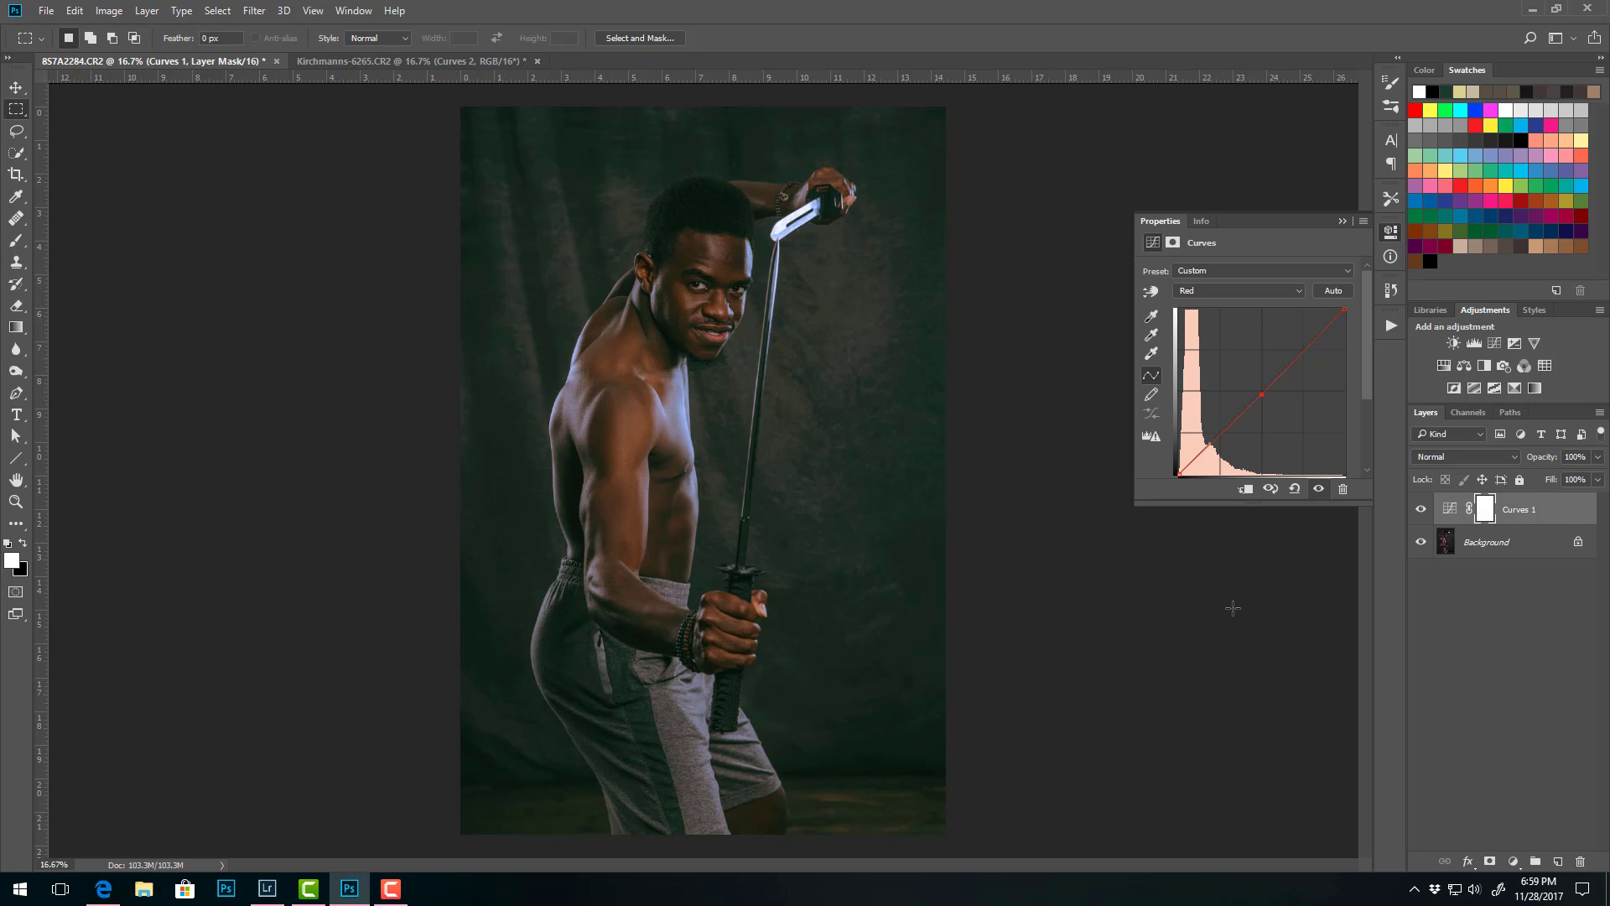
Collapse the curve settings and reduce the Curves 1 layer's opacity to 54%.
{"action": "left_click", "coordinate": [1342, 221]}
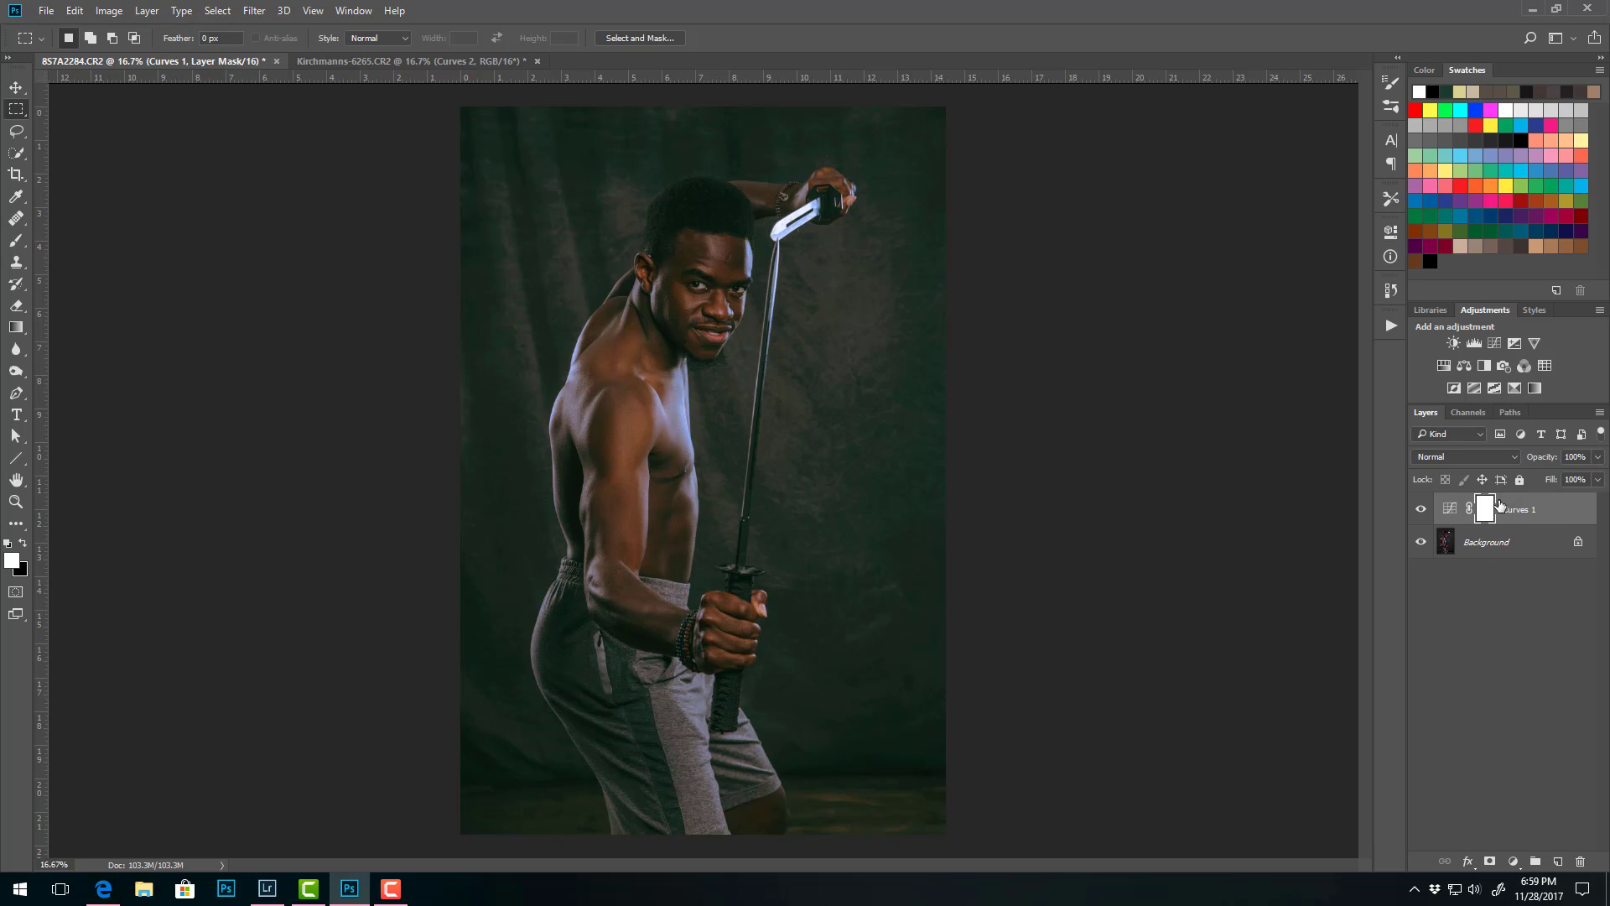
{"action": "left_click", "coordinate": [1598, 460]}
{"action": "left_click_drag", "start_coordinate": [1597, 476], "coordinate": [1552, 489]}
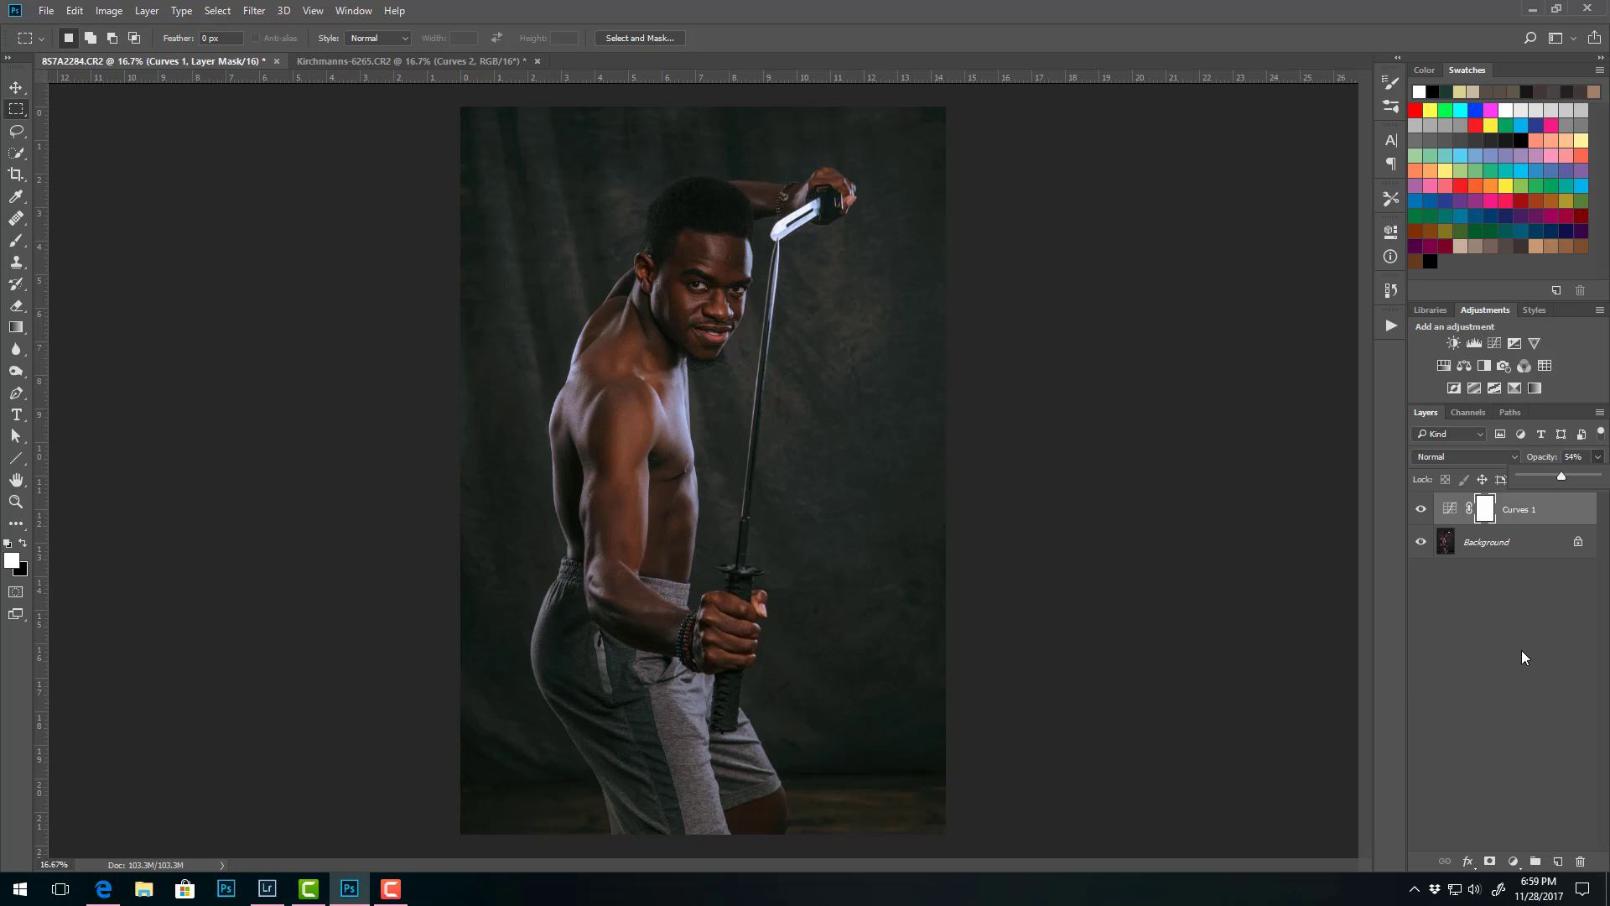
Switch to the family photo, hide the Gradient Fill 1 layer and reduce Curves 2 to 62% opacity.
{"action": "left_click", "coordinate": [436, 62]}
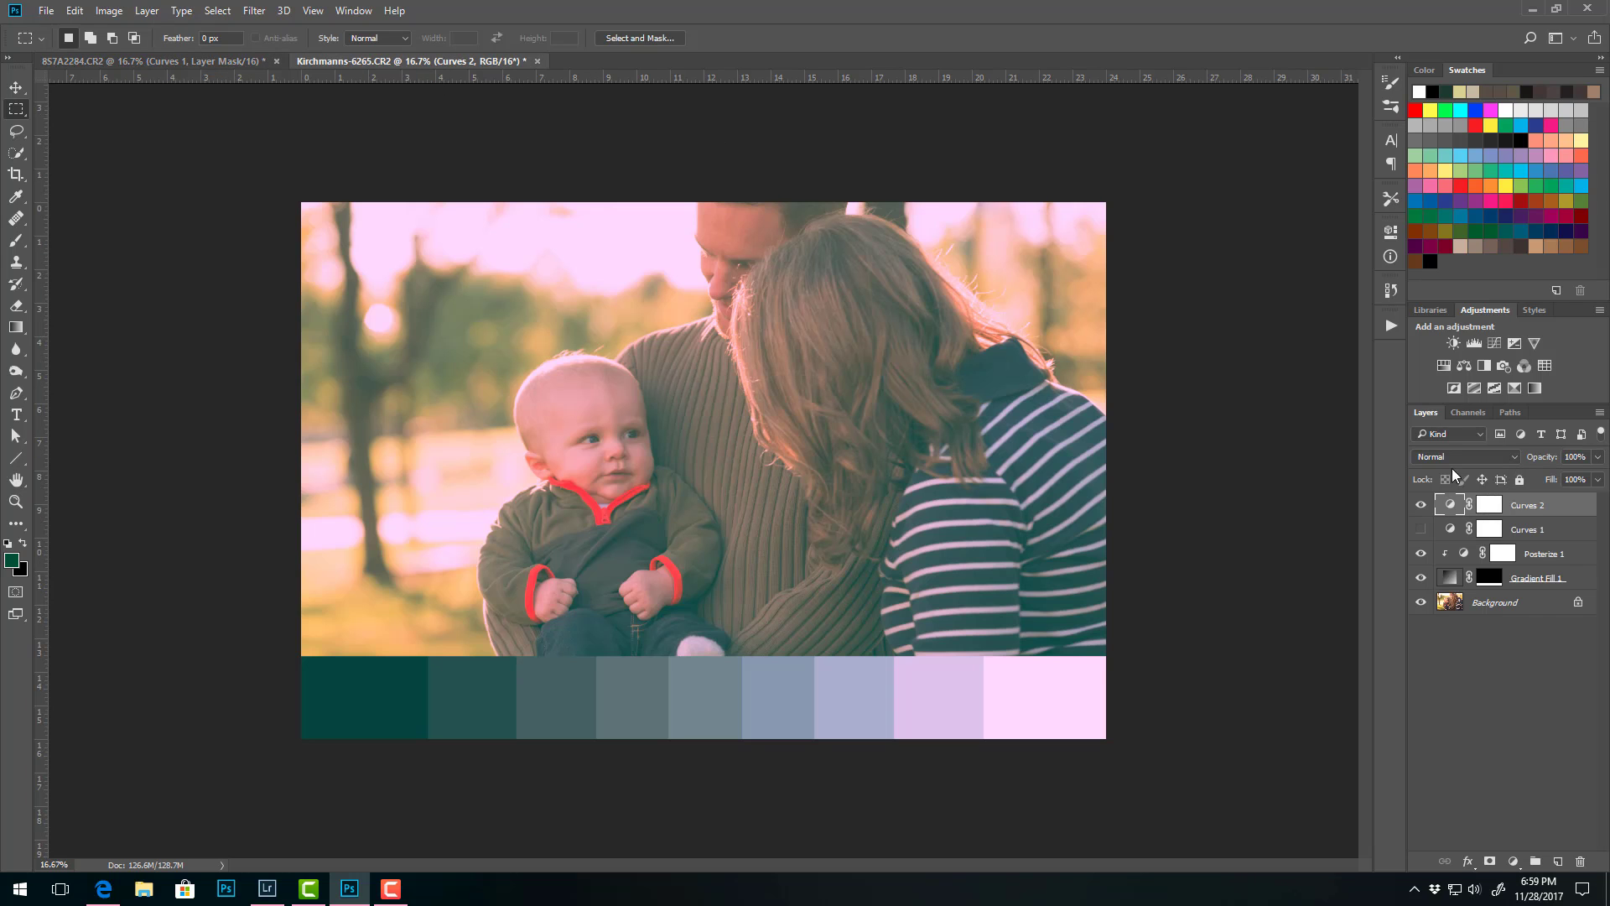
{"action": "left_click", "coordinate": [1420, 578]}
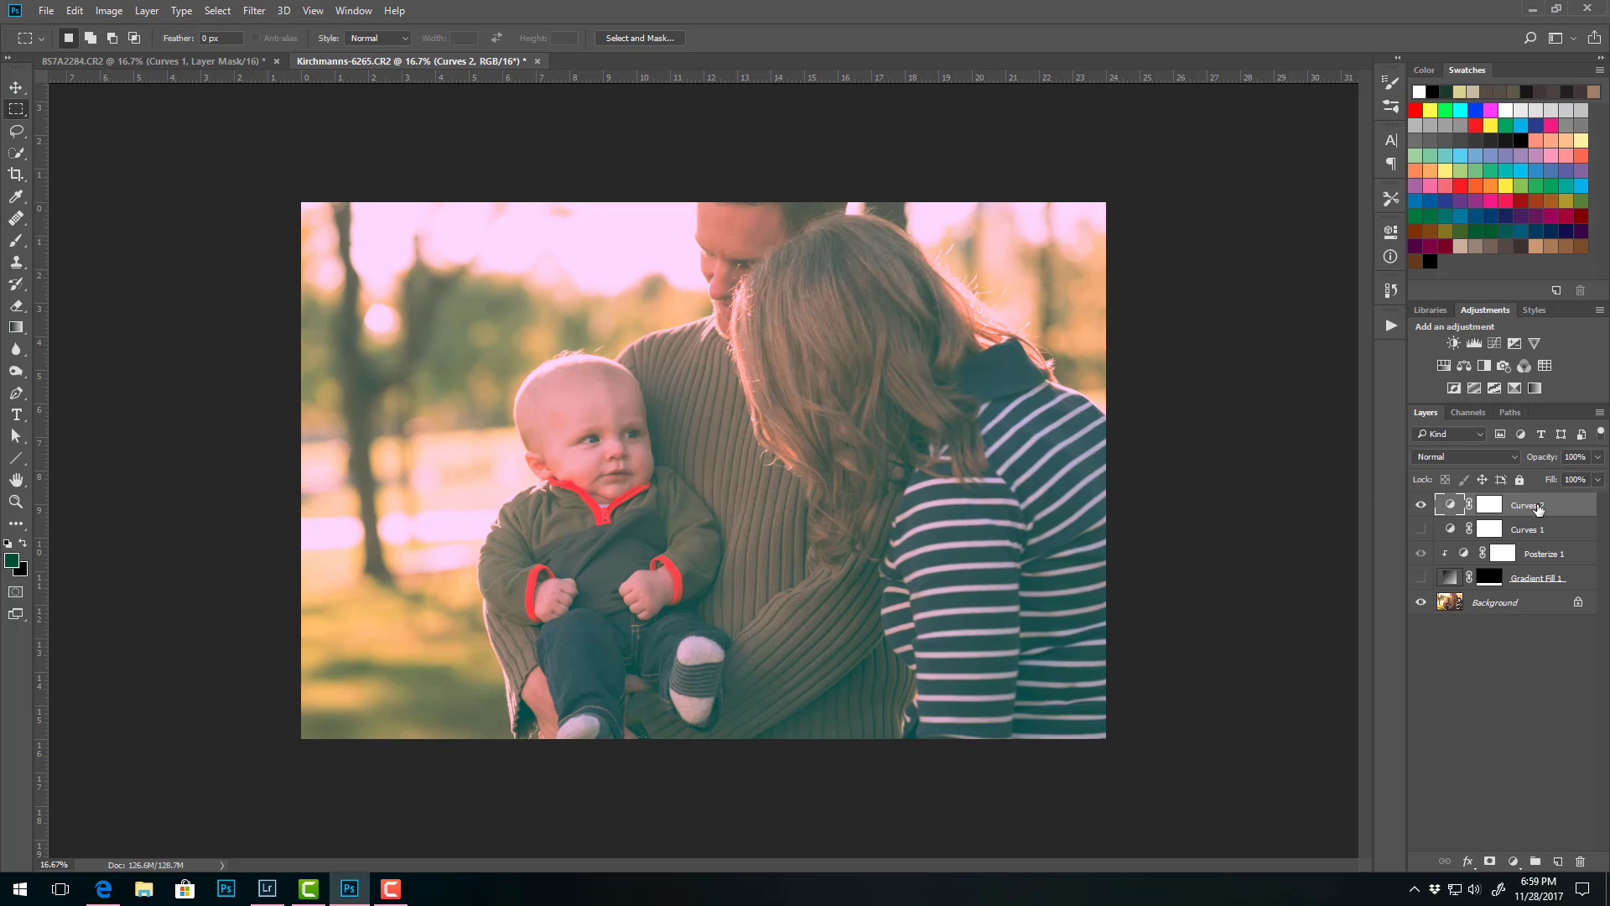
{"action": "left_click", "coordinate": [1596, 458]}
{"action": "left_click_drag", "start_coordinate": [1598, 475], "coordinate": [1579, 478]}
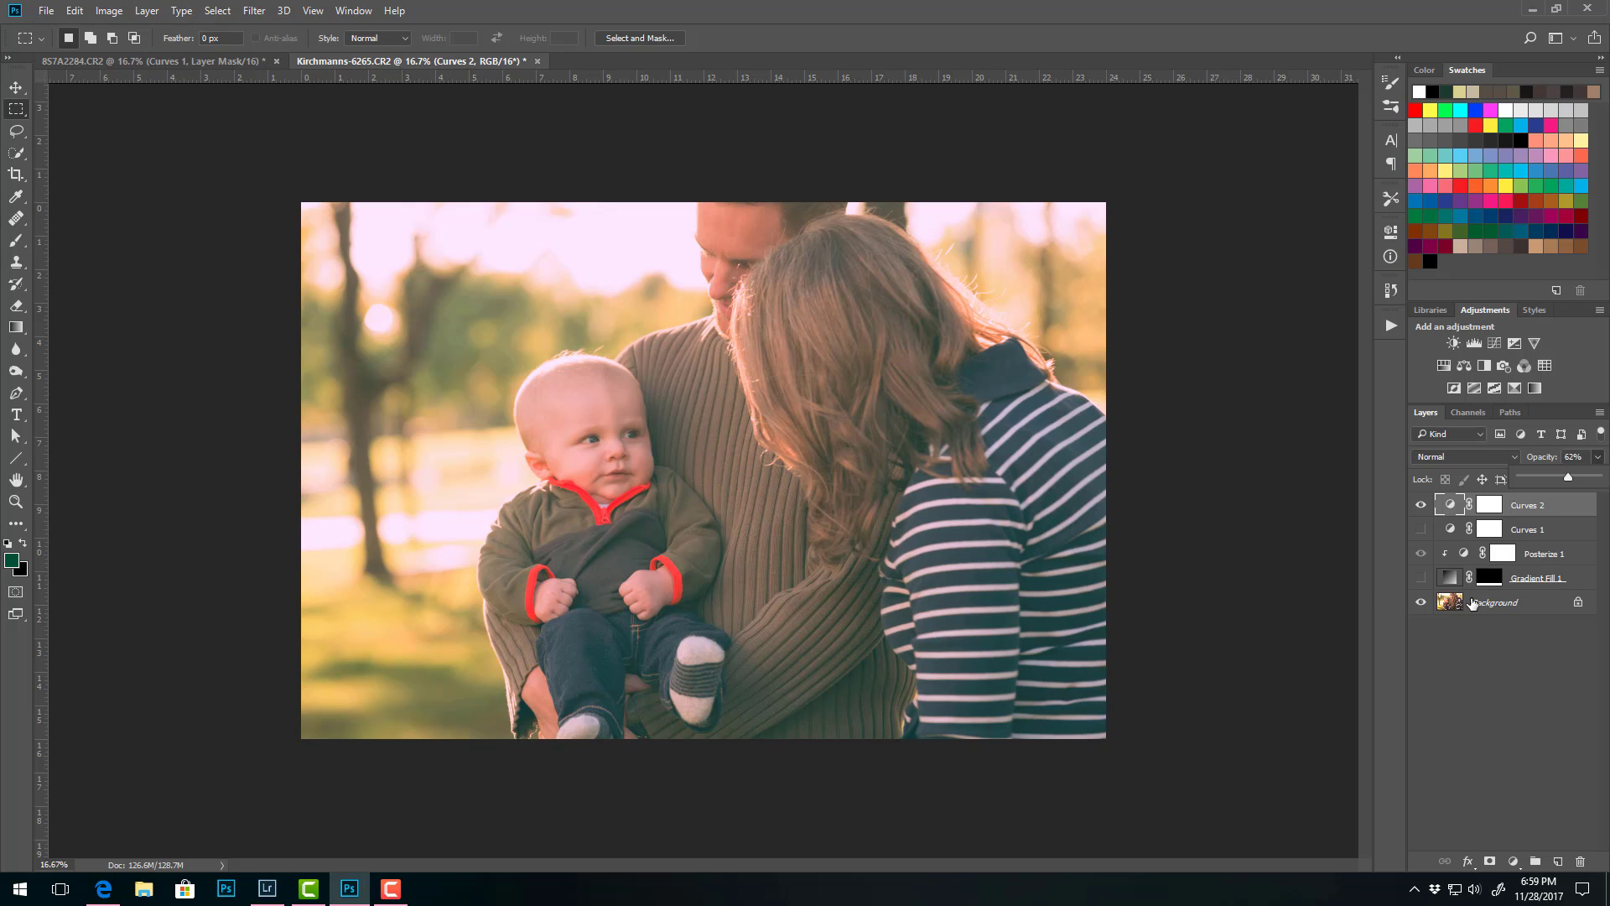
Switch to Lightroom, develop the family photo and set the tone curve regions to Highlights +30, Lights +38, Darks -42 and Shadows +51.
{"action": "left_click", "coordinate": [270, 891]}
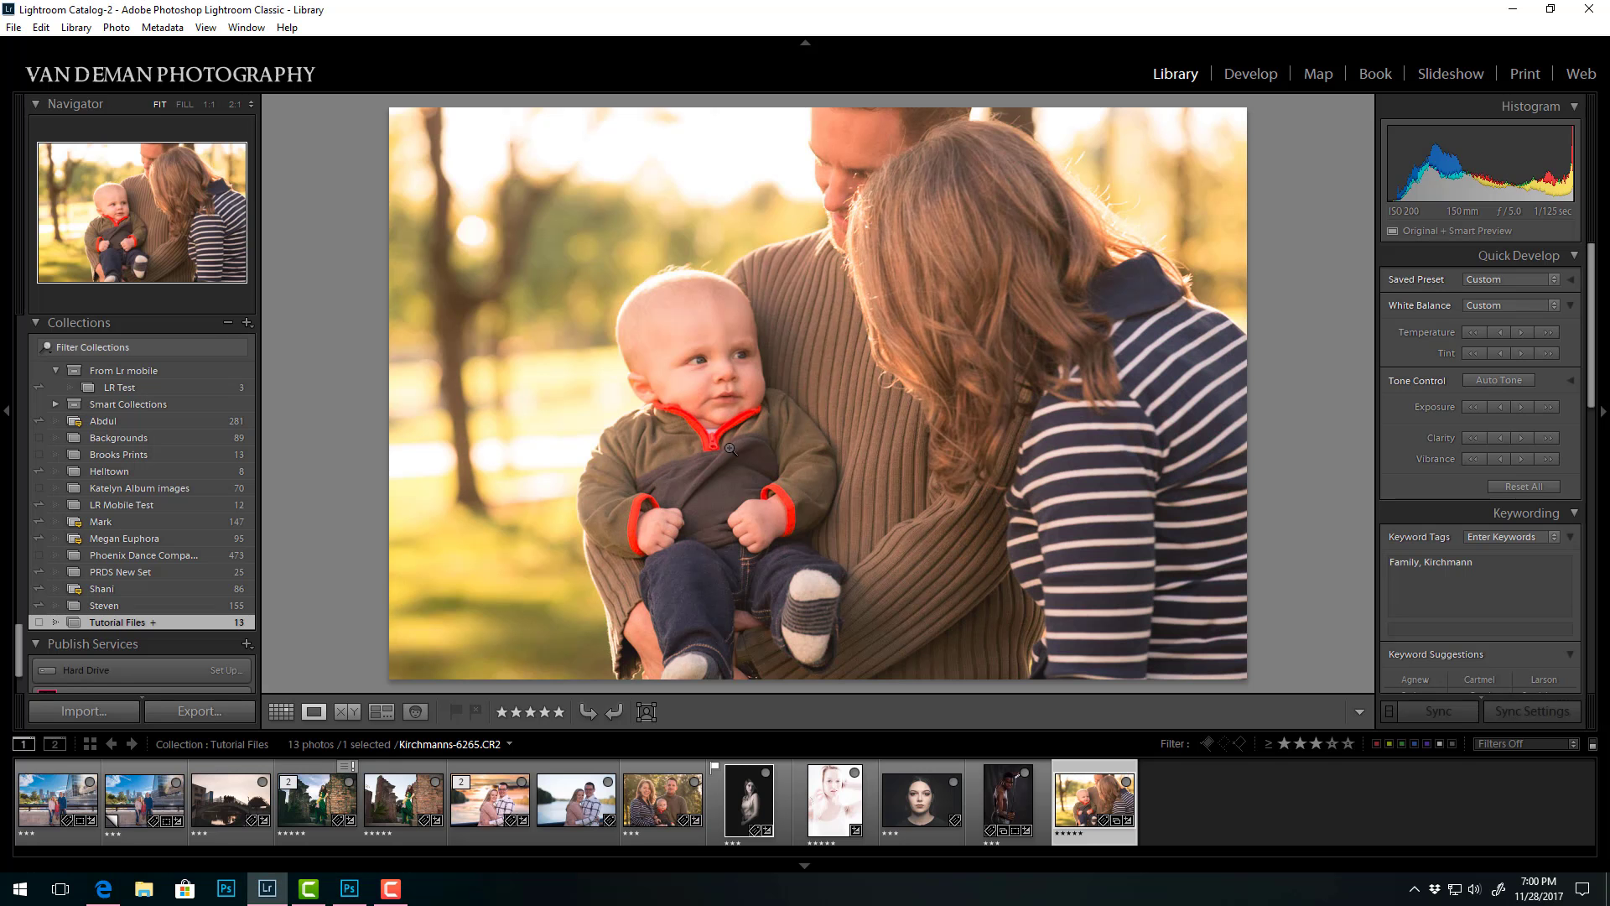
{"action": "left_click", "coordinate": [1268, 74]}
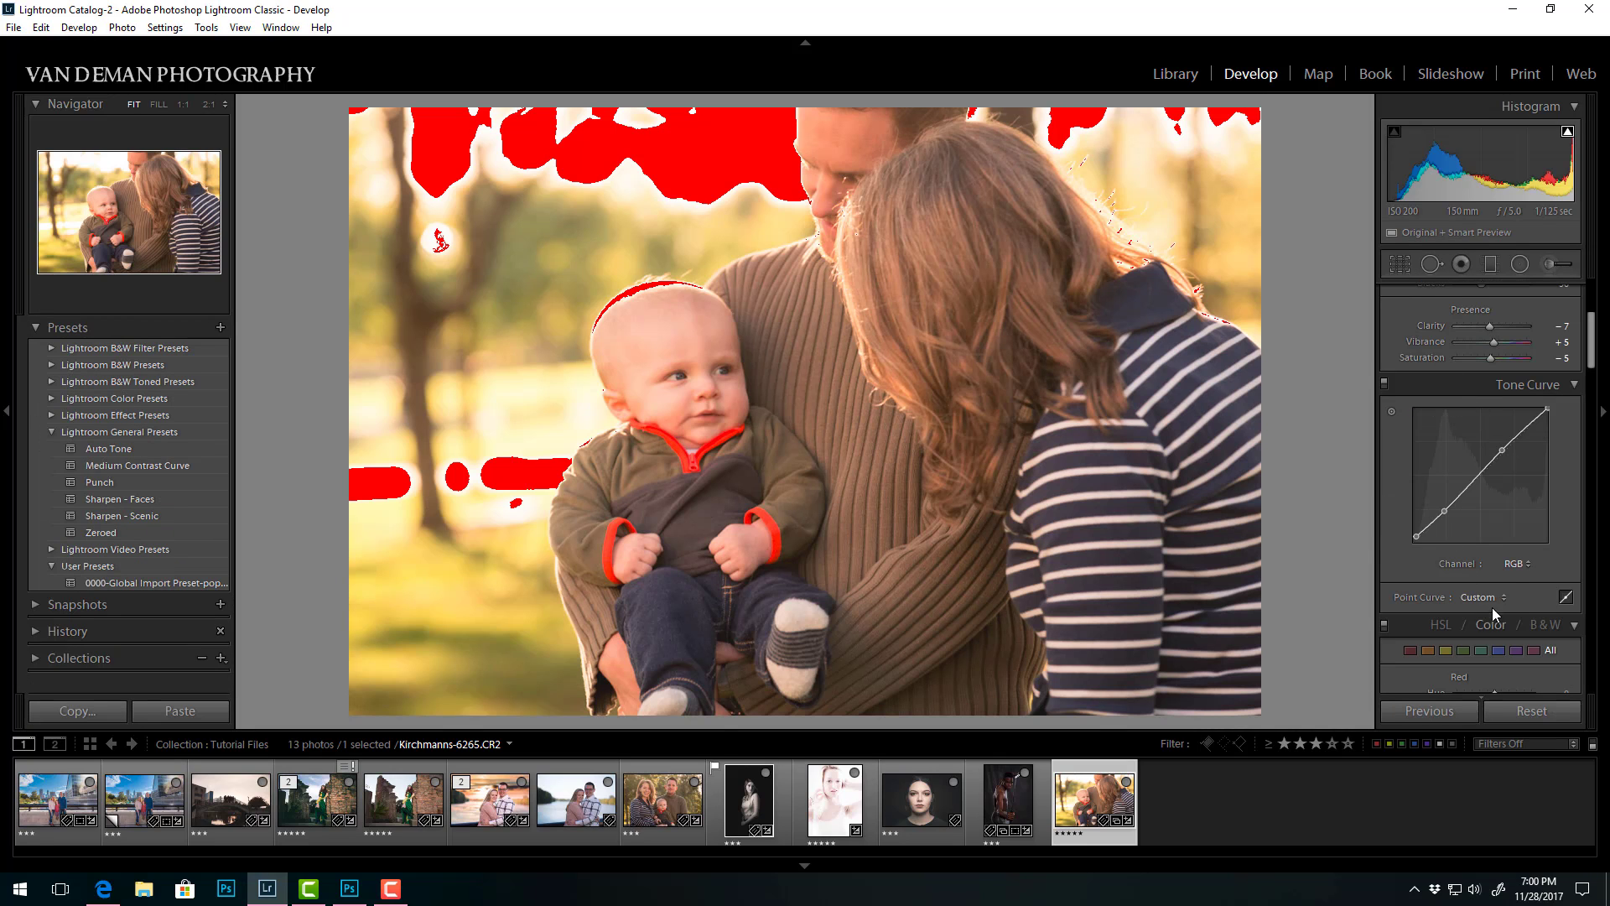
{"action": "left_click", "coordinate": [1565, 598]}
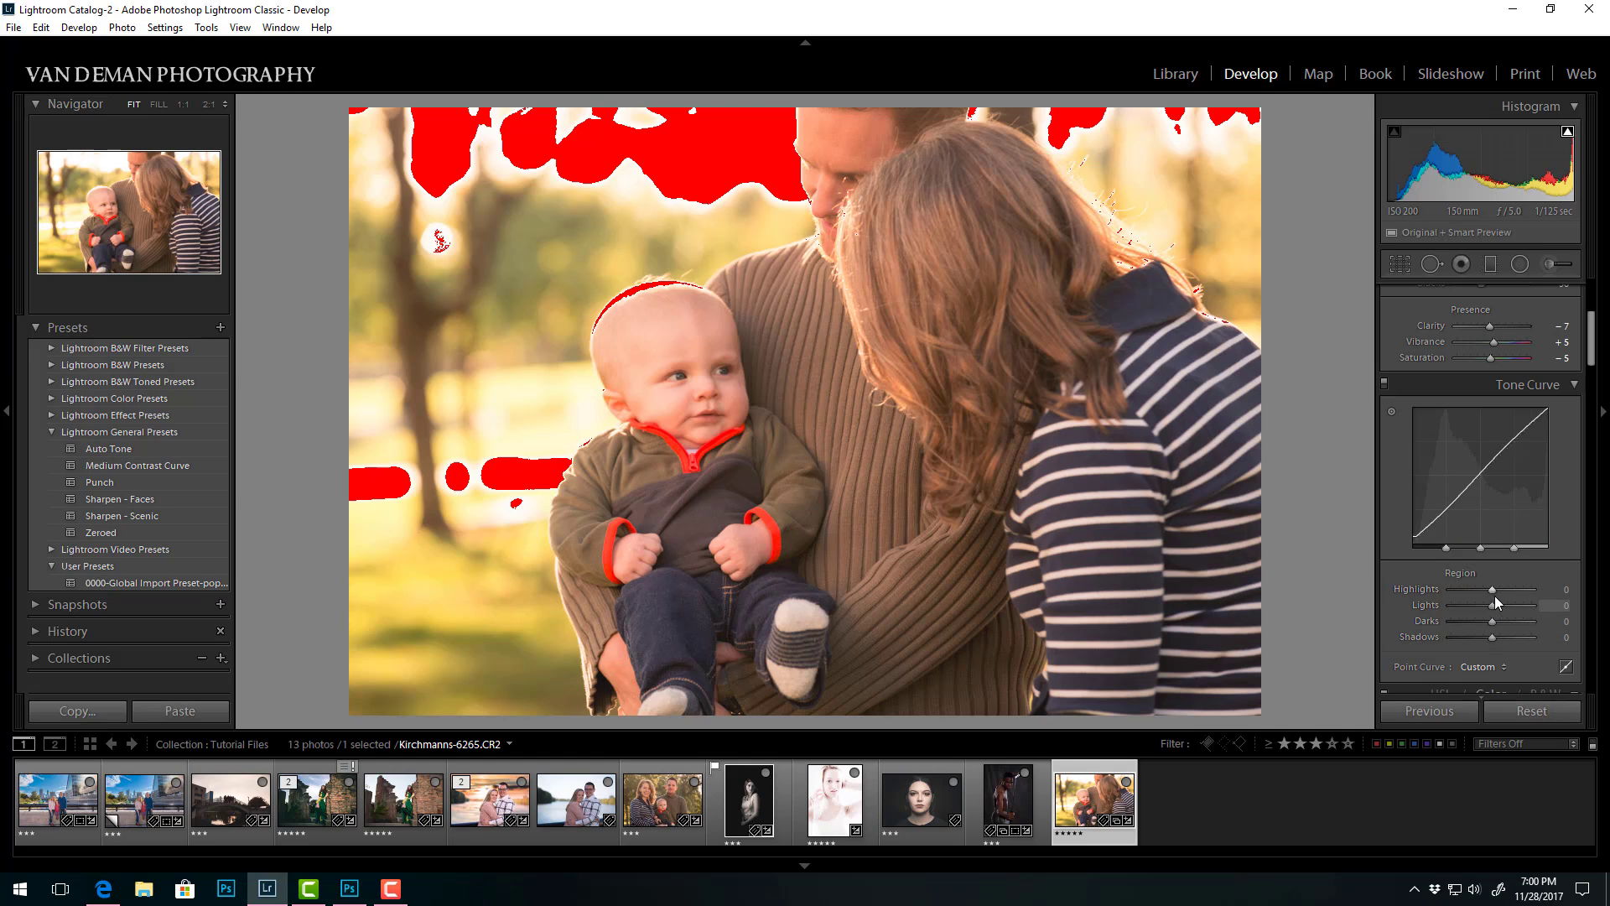
{"action": "left_click_drag", "start_coordinate": [1492, 638], "coordinate": [1501, 585]}
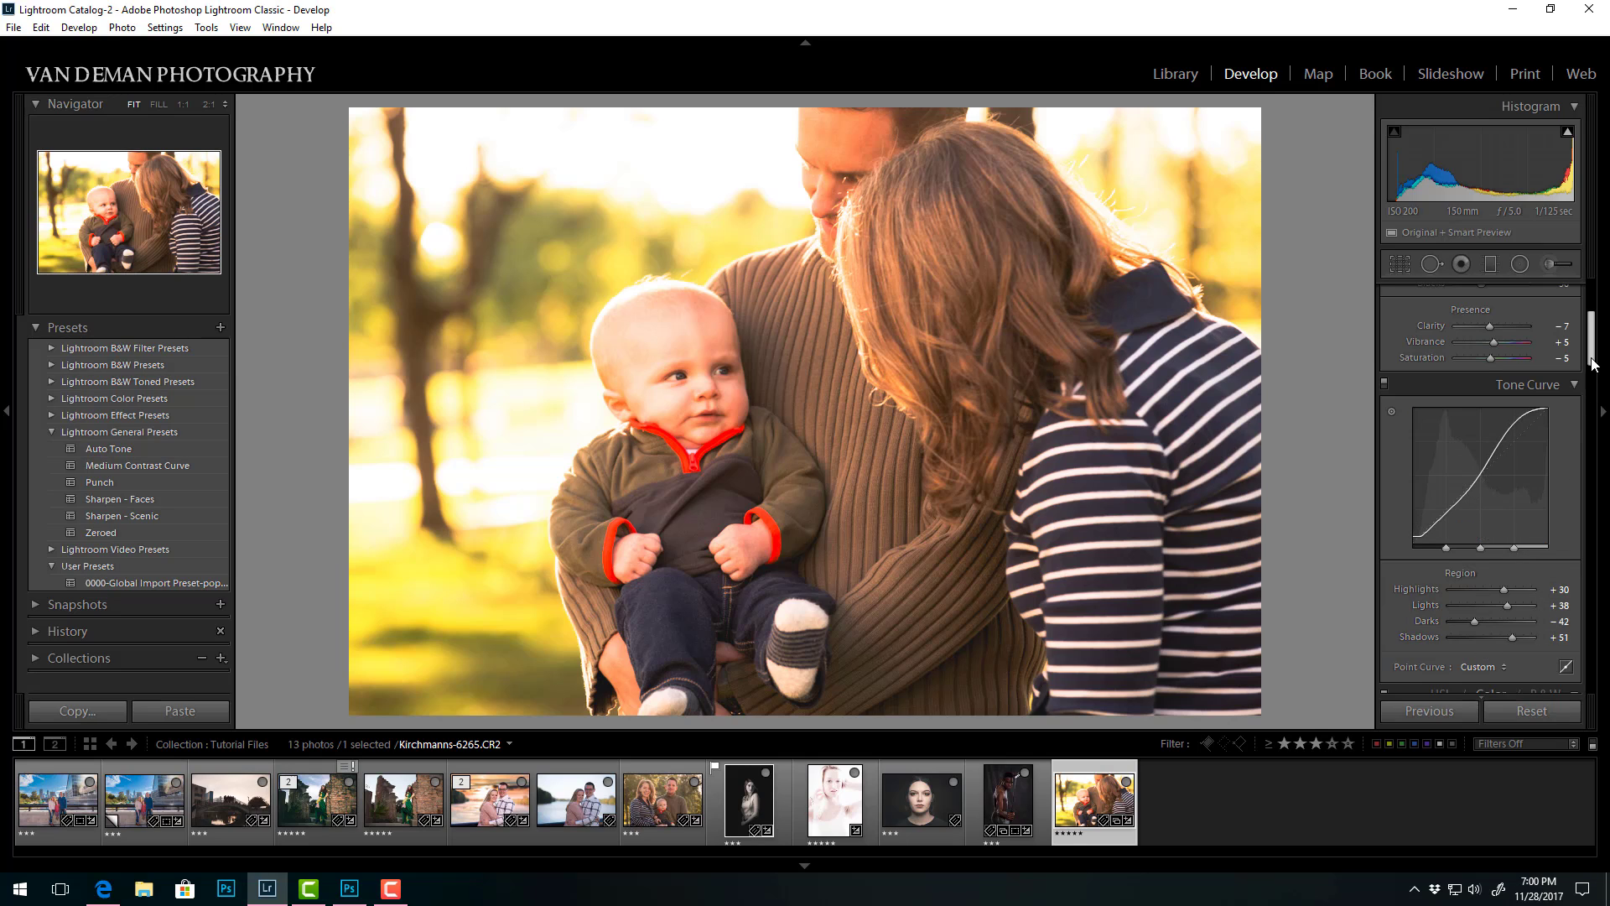
Switch the tone curve to point editing, lift the RGB black point, lower the shadow point and add a midtone point.
{"action": "scroll", "coordinate": [1592, 356], "scroll_direction": "down", "scroll_amount": 2}
{"action": "left_click_drag", "start_coordinate": [1592, 356], "coordinate": [1592, 355]}
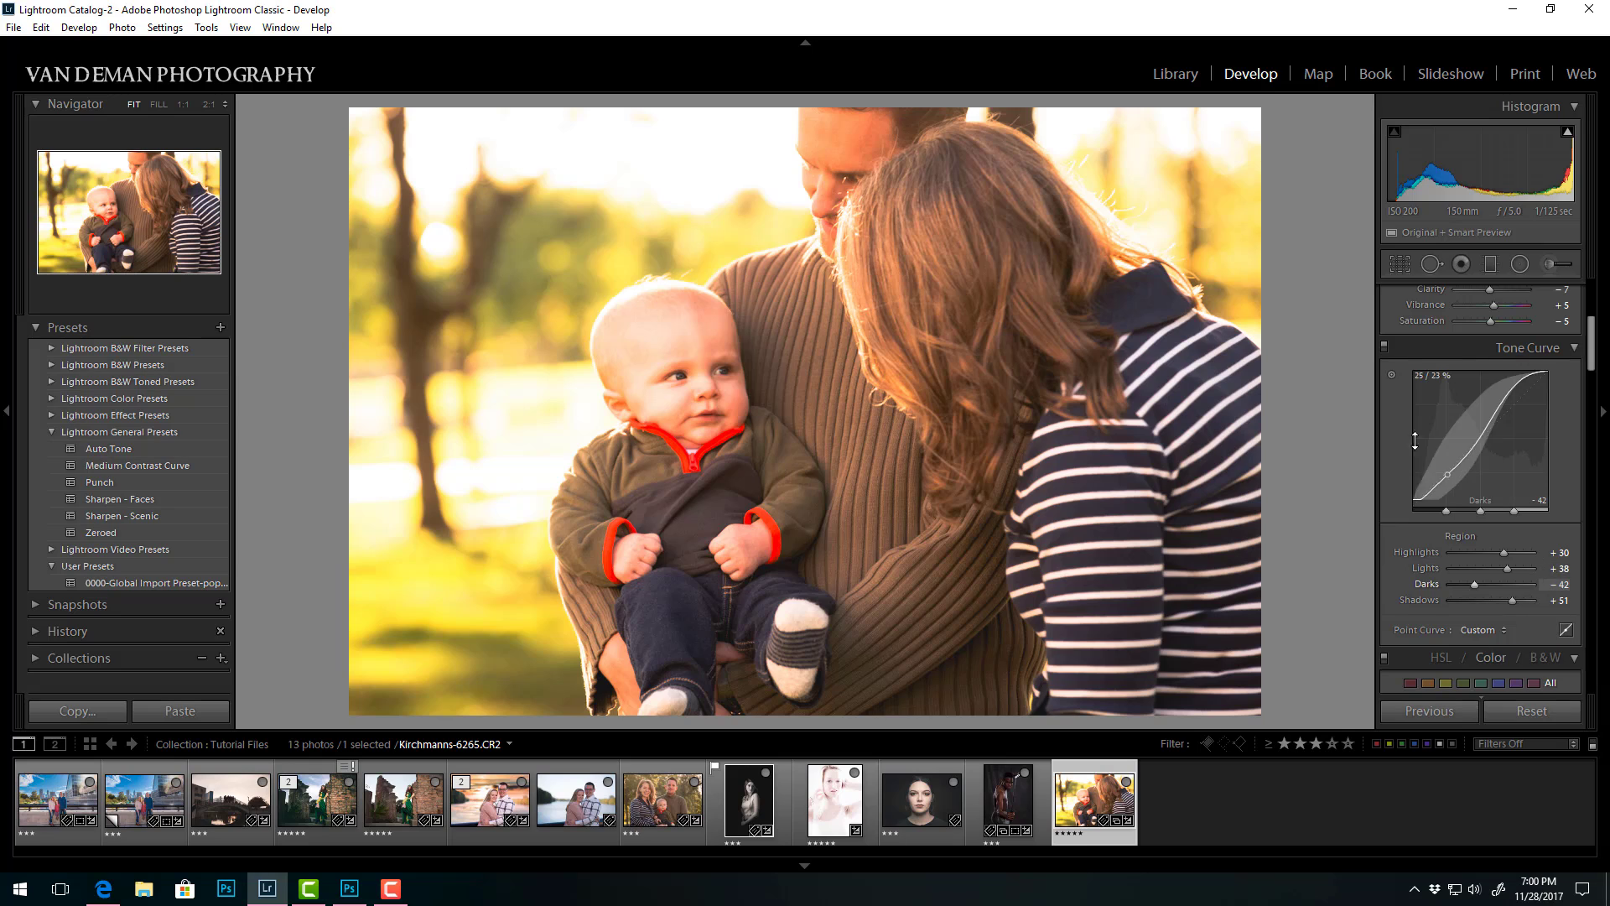
{"action": "left_click", "coordinate": [1564, 629]}
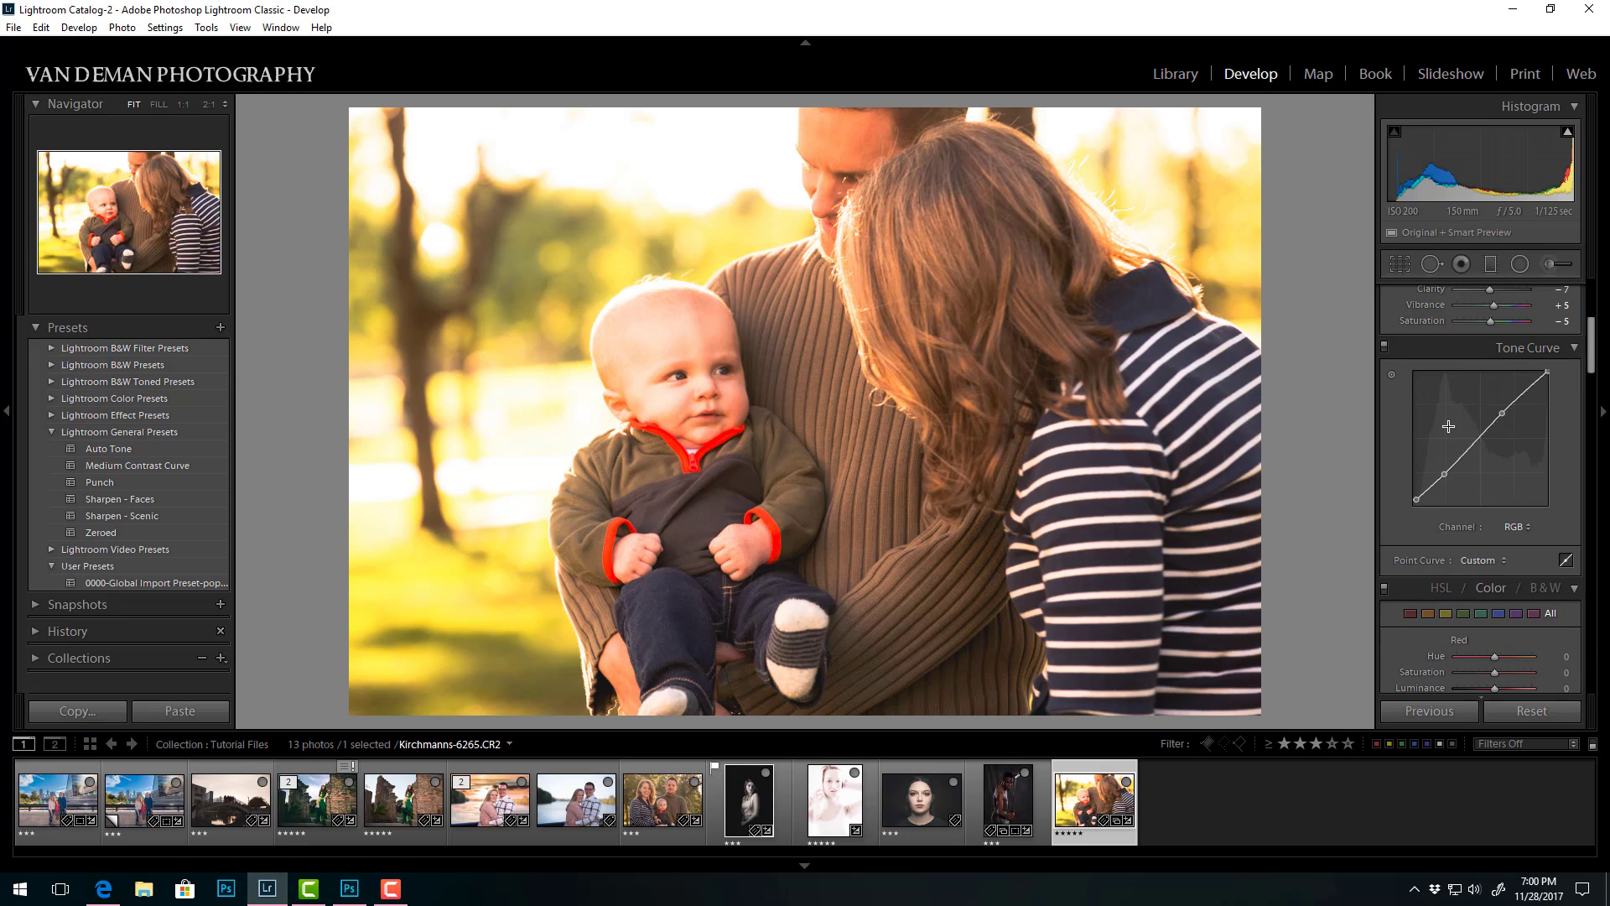
{"action": "left_click", "coordinate": [1519, 527]}
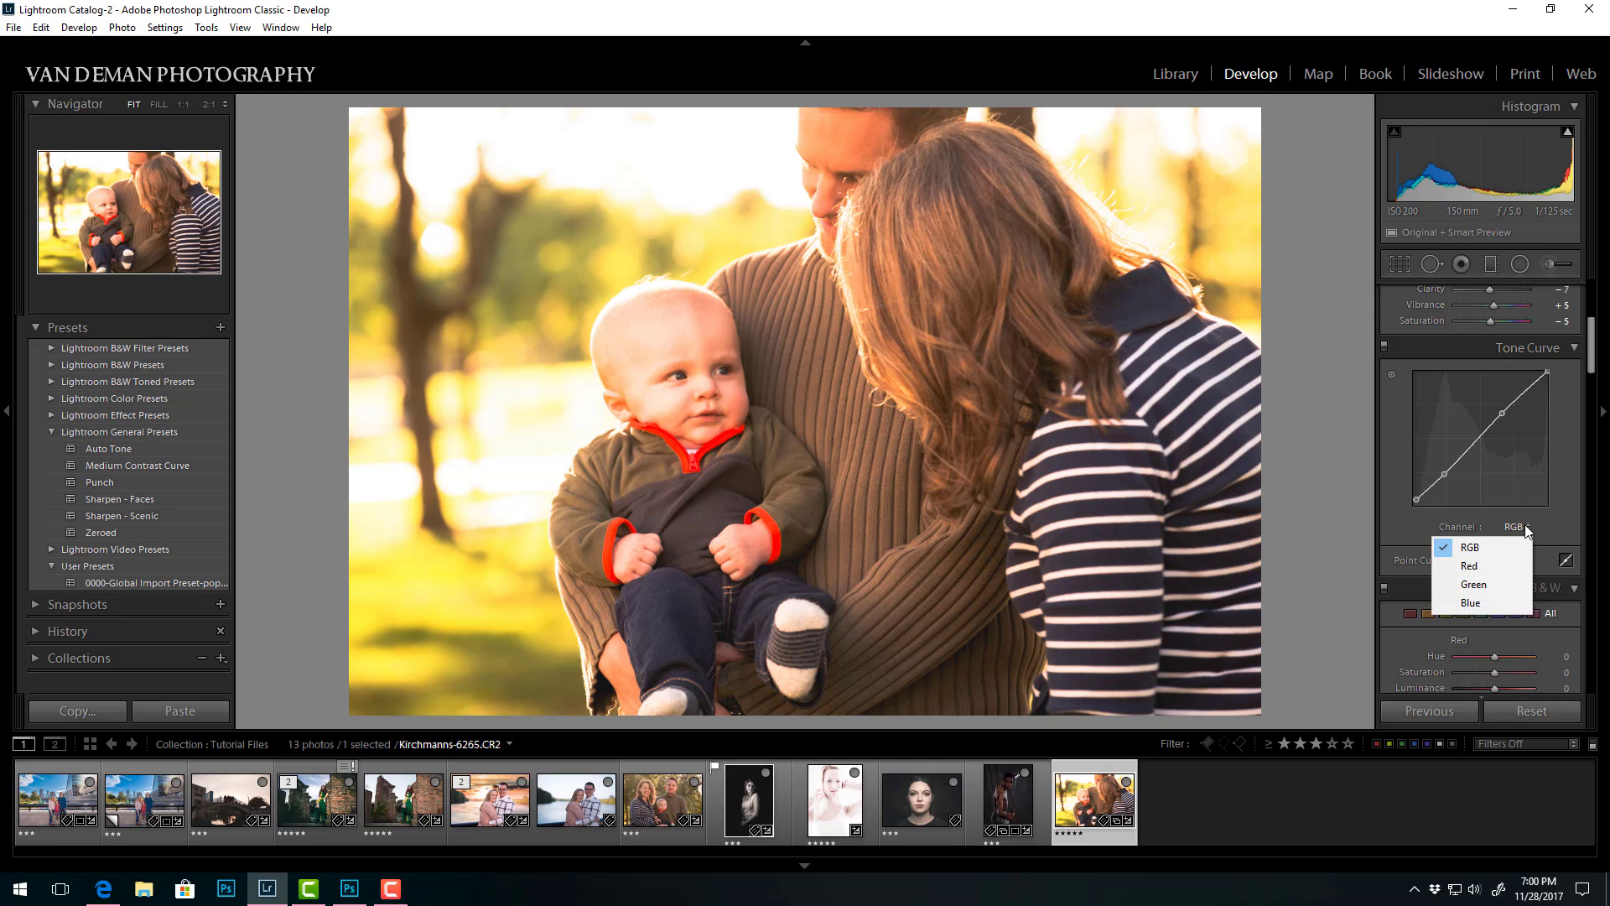
{"action": "left_click", "coordinate": [1416, 495]}
{"action": "left_click_drag", "start_coordinate": [1416, 495], "coordinate": [1476, 444]}
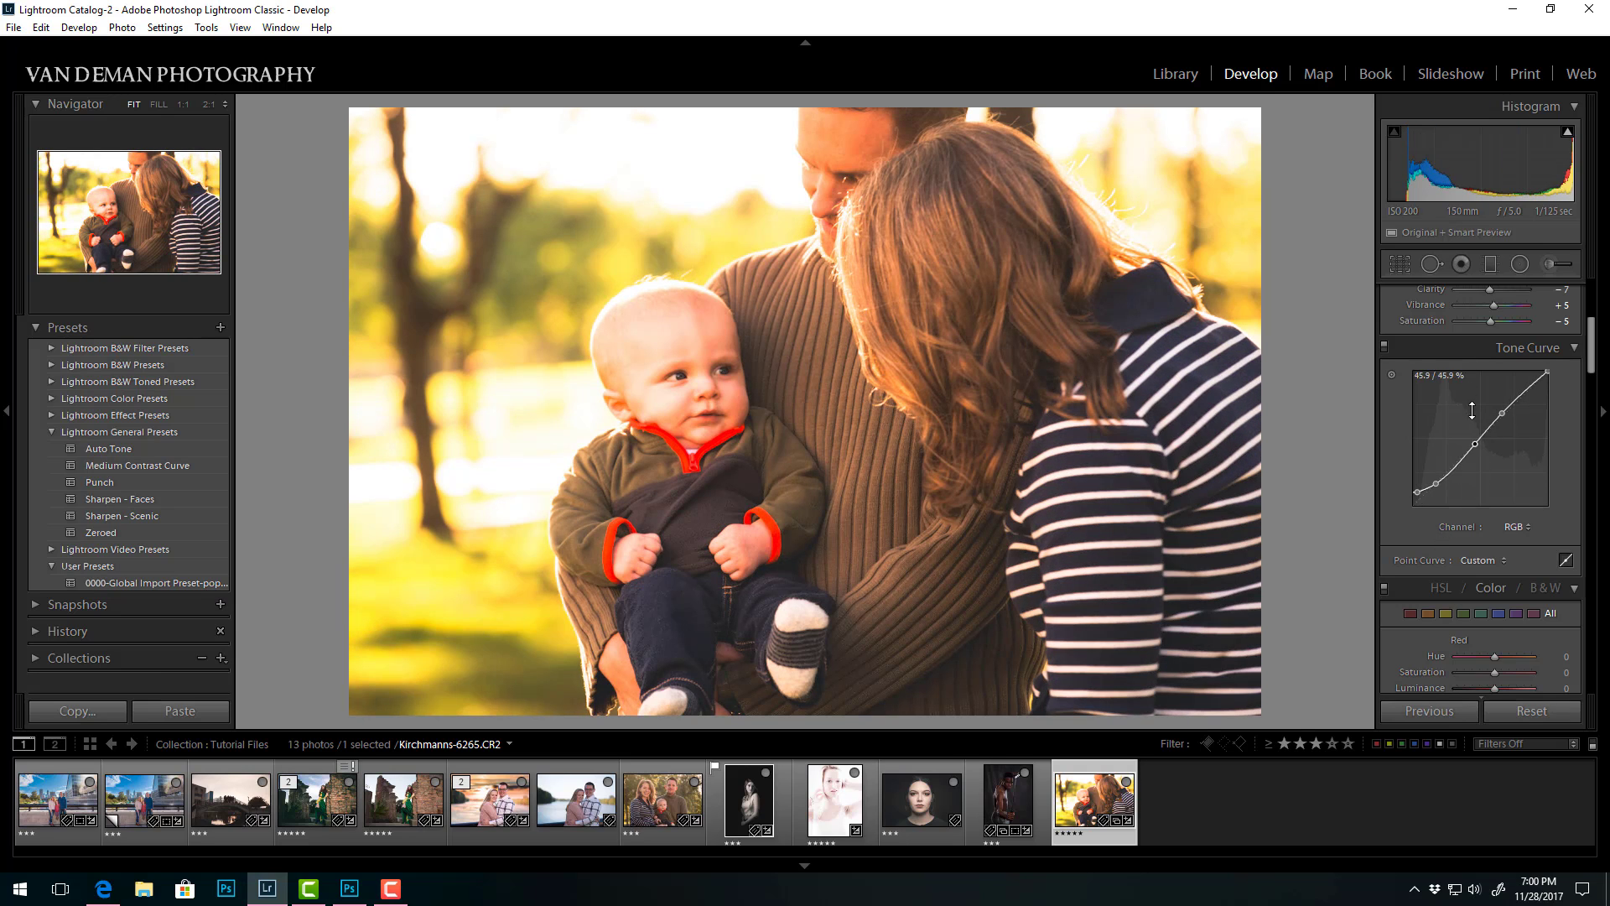
Delete the midtone and shadow control points from the RGB curve and raise its black point further.
{"action": "right_click", "coordinate": [1475, 445]}
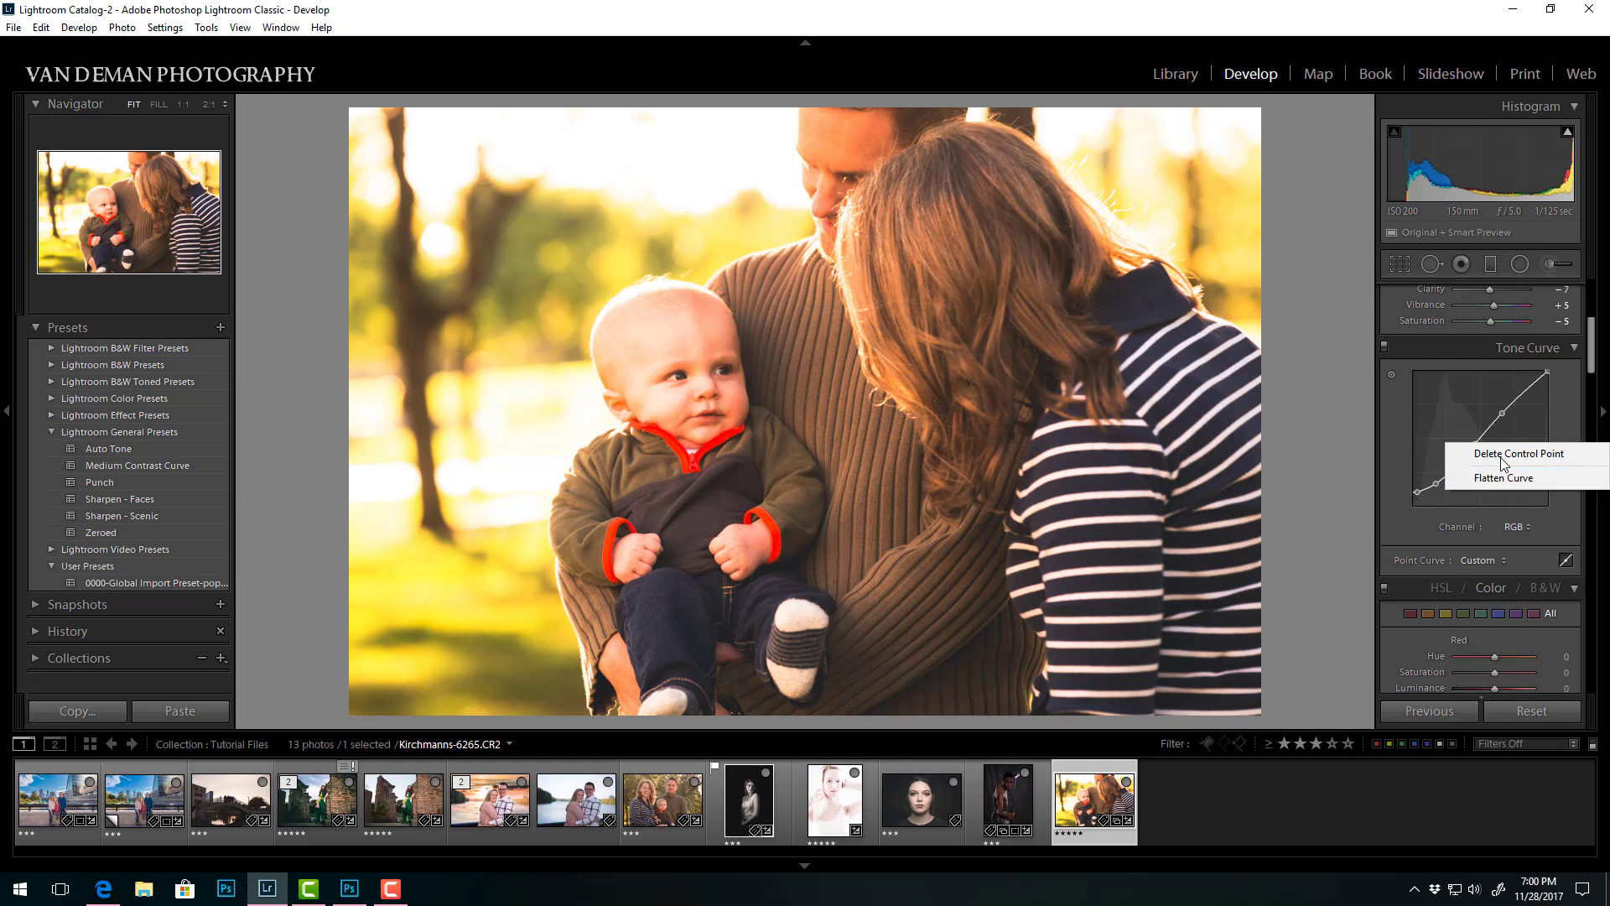
{"action": "left_click", "coordinate": [1505, 453]}
{"action": "right_click", "coordinate": [1440, 479]}
{"action": "left_click", "coordinate": [1480, 489]}
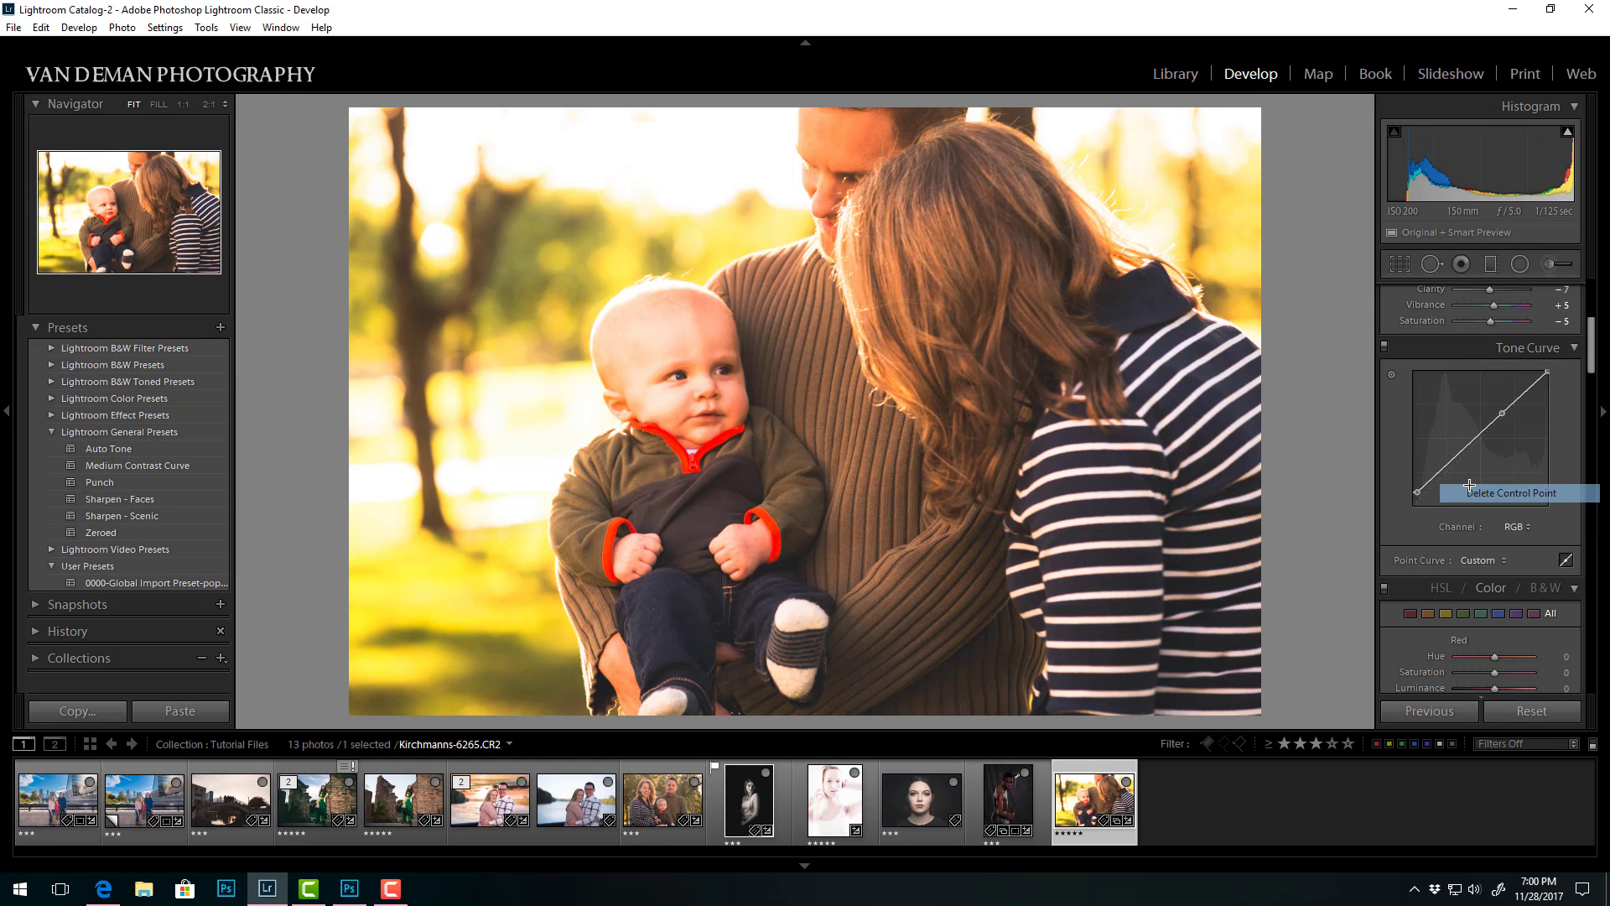
{"action": "mouse_move", "coordinate": [1417, 491]}
{"action": "left_mouse_down"}
{"action": "mouse_move", "coordinate": [1416, 473]}
{"action": "mouse_move", "coordinate": [1407, 515]}
{"action": "mouse_move", "coordinate": [1416, 482]}
{"action": "left_mouse_up"}
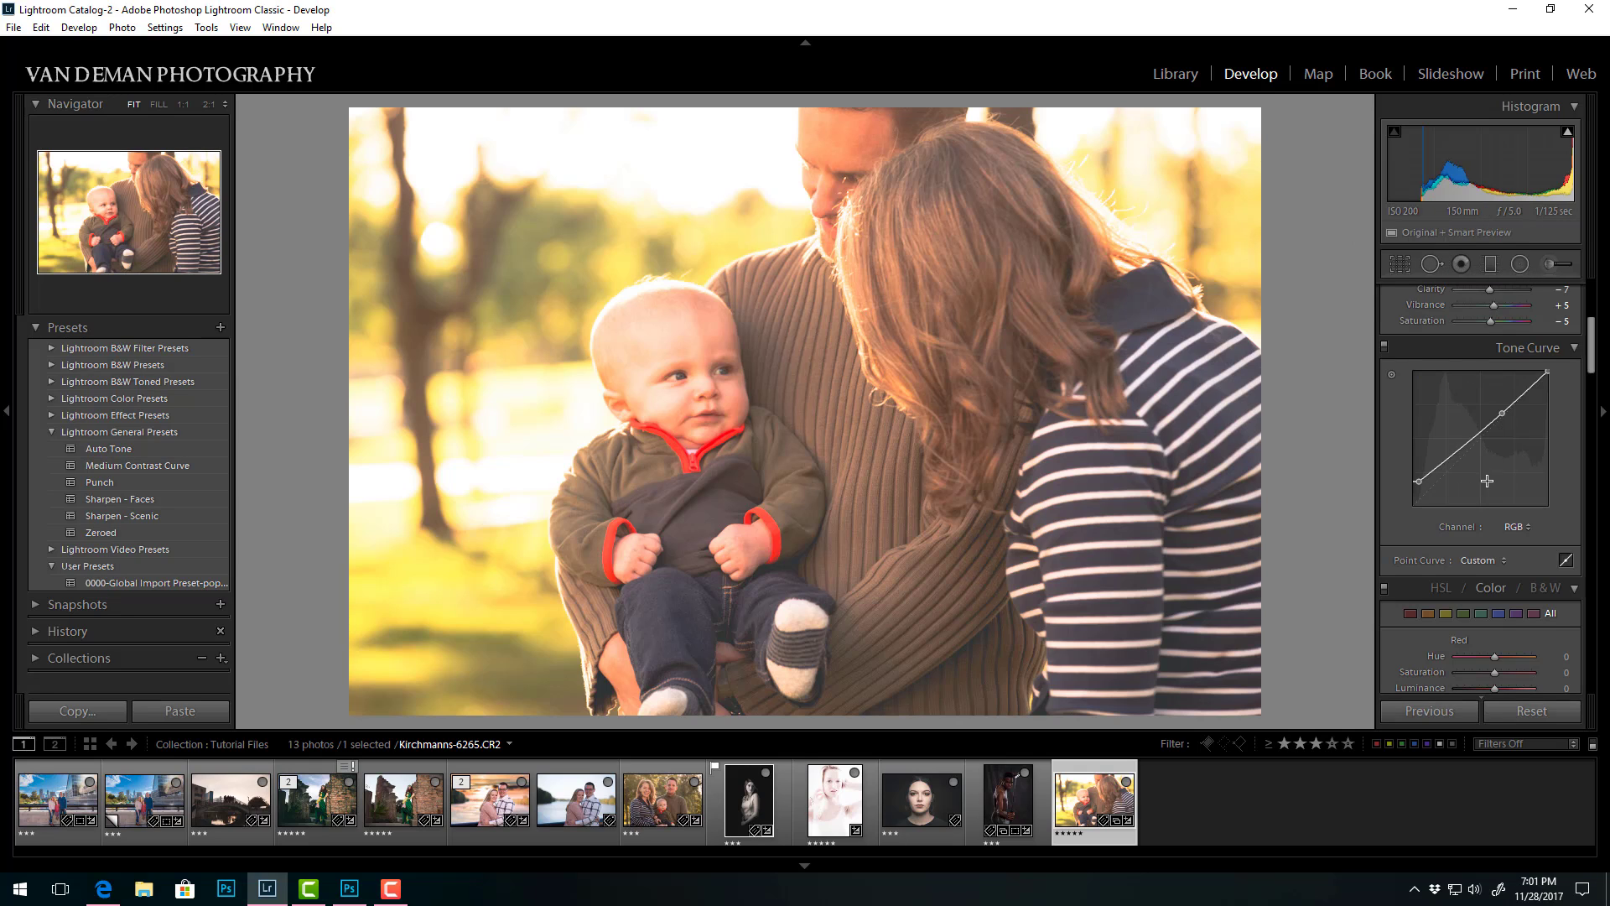
In the Red channel of the tone curve, lift the black point slightly, lower the upper tones and anchor the lower midtones.
{"action": "left_click", "coordinate": [1509, 527]}
{"action": "left_click", "coordinate": [1482, 566]}
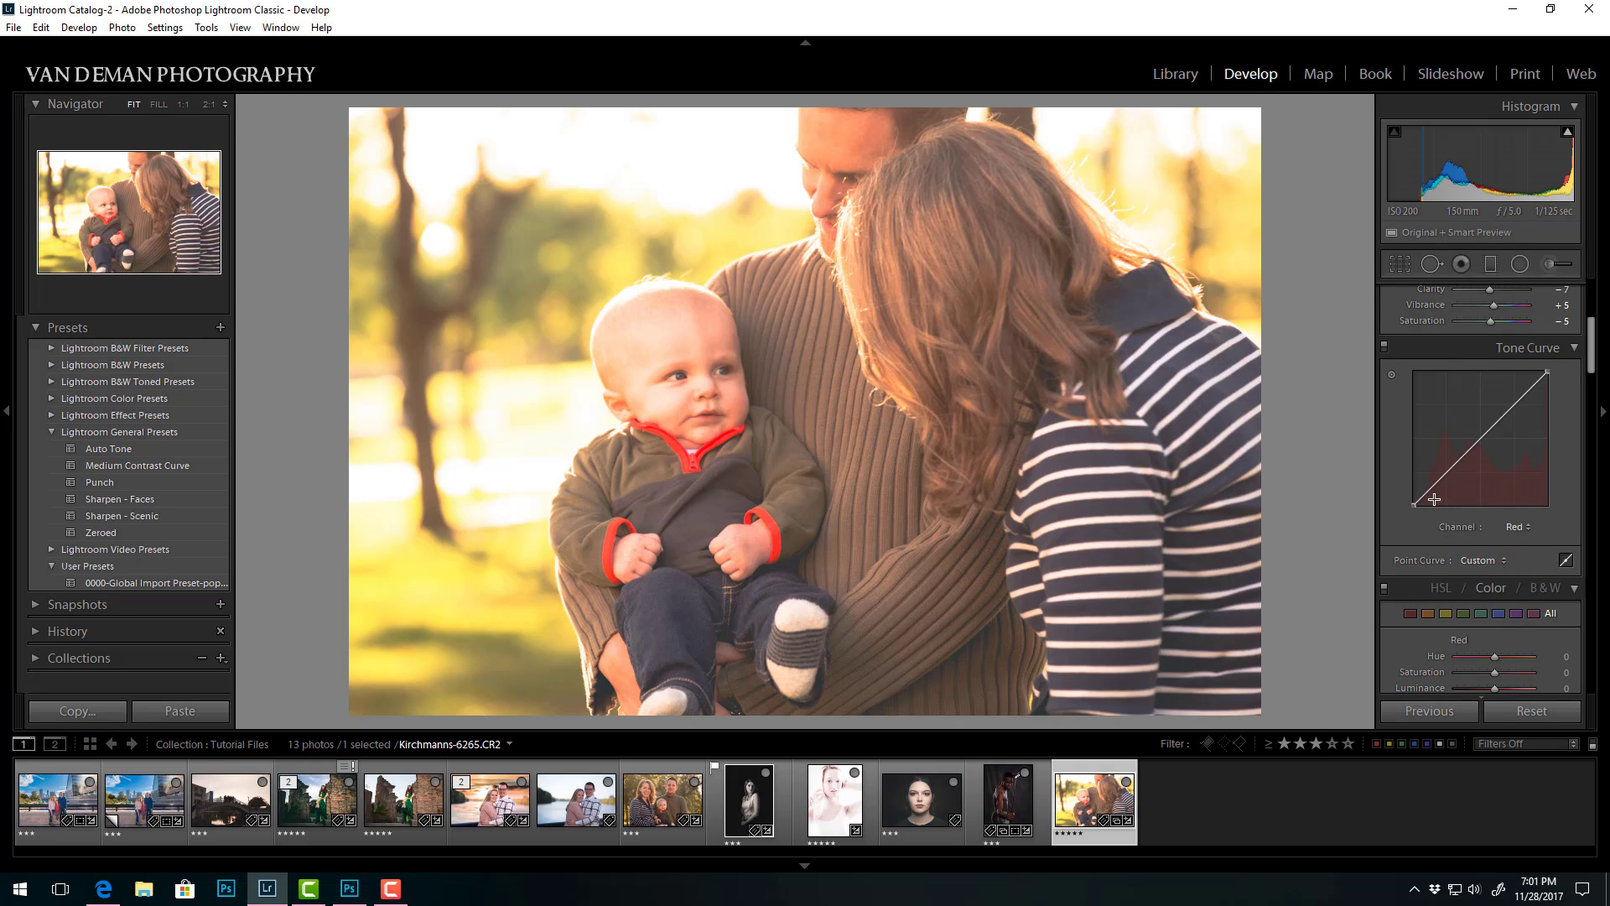
{"action": "left_click_drag", "start_coordinate": [1412, 505], "coordinate": [1417, 500]}
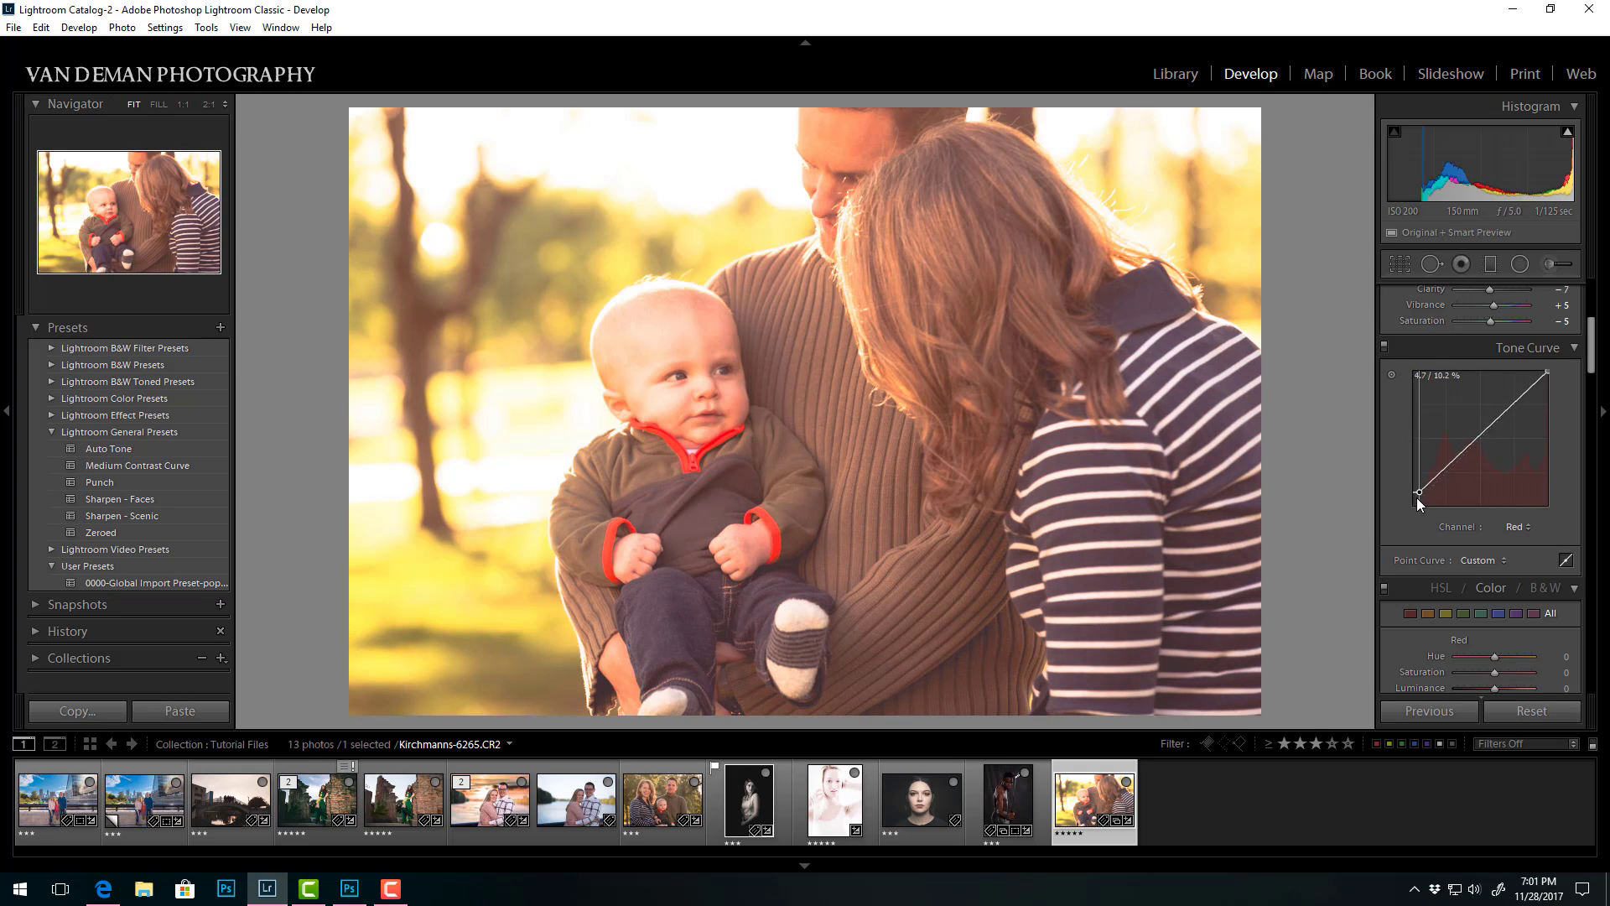
{"action": "left_click_drag", "start_coordinate": [1503, 412], "coordinate": [1459, 457]}
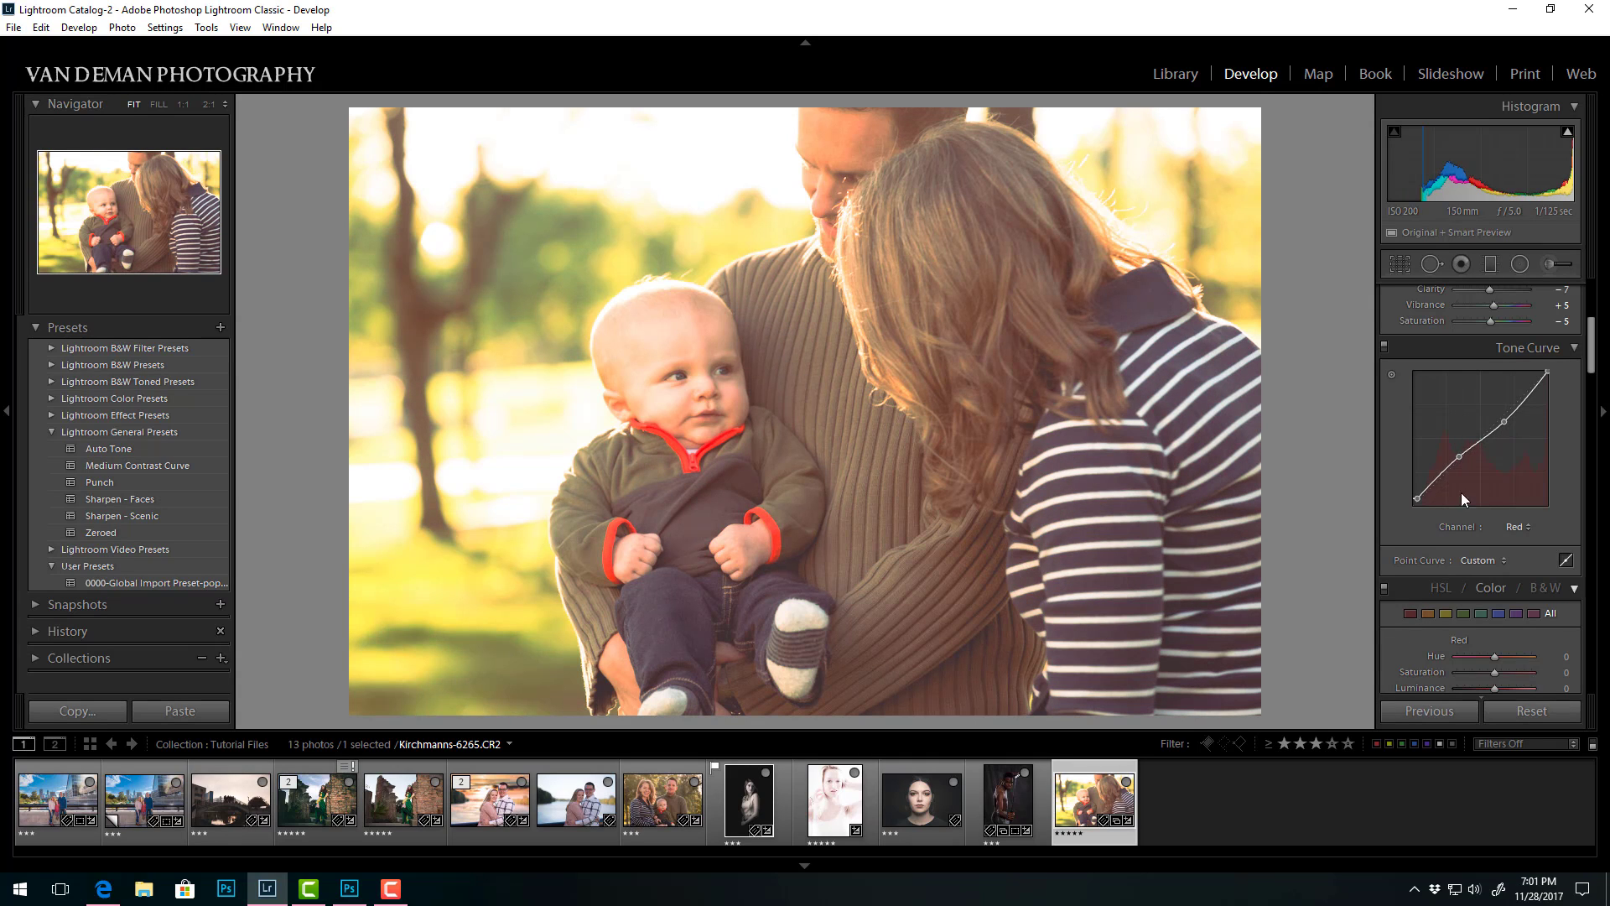